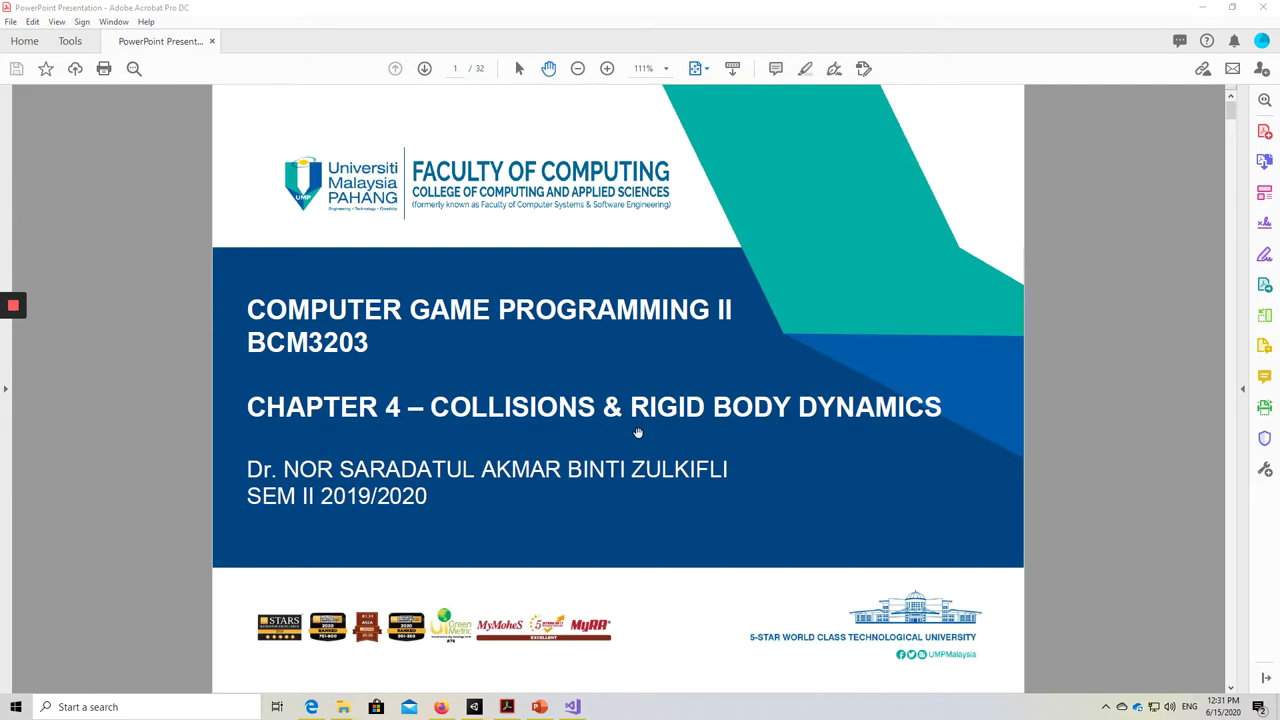
# - Switch to the Unity editor and show the top-level Assets folder of the project
pyautogui.hotkey('alt', 'Tab')
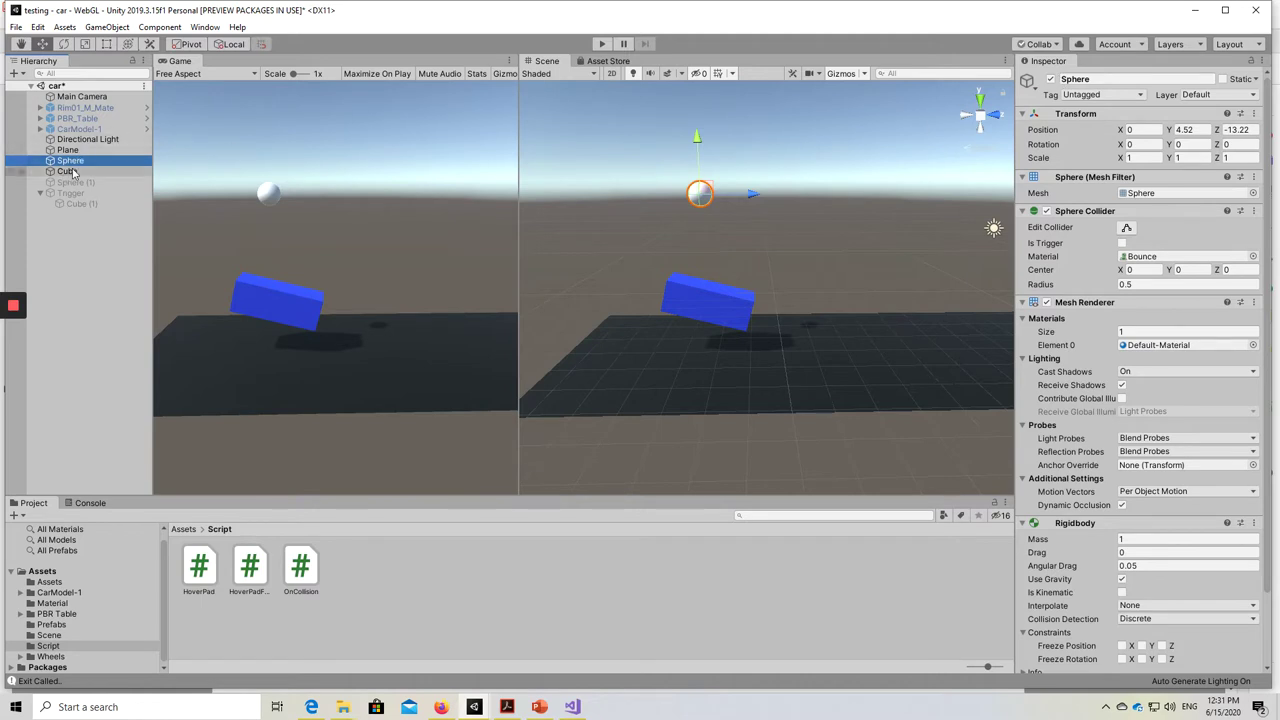
pyautogui.click(183, 529)
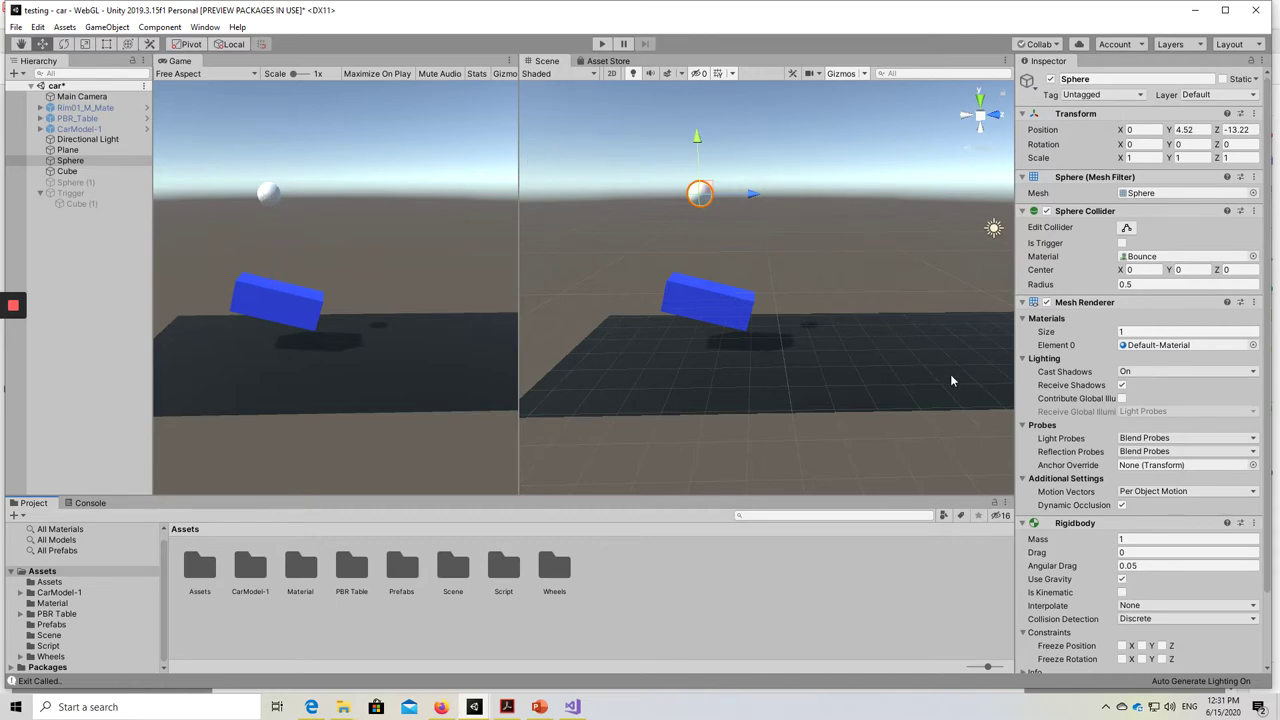
# - Collapse the Sphere's Rigidbody and Mesh Renderer components with their subsections, keeping the Sphere Collider expanded
pyautogui.click(1022, 523)
pyautogui.click(1022, 478)
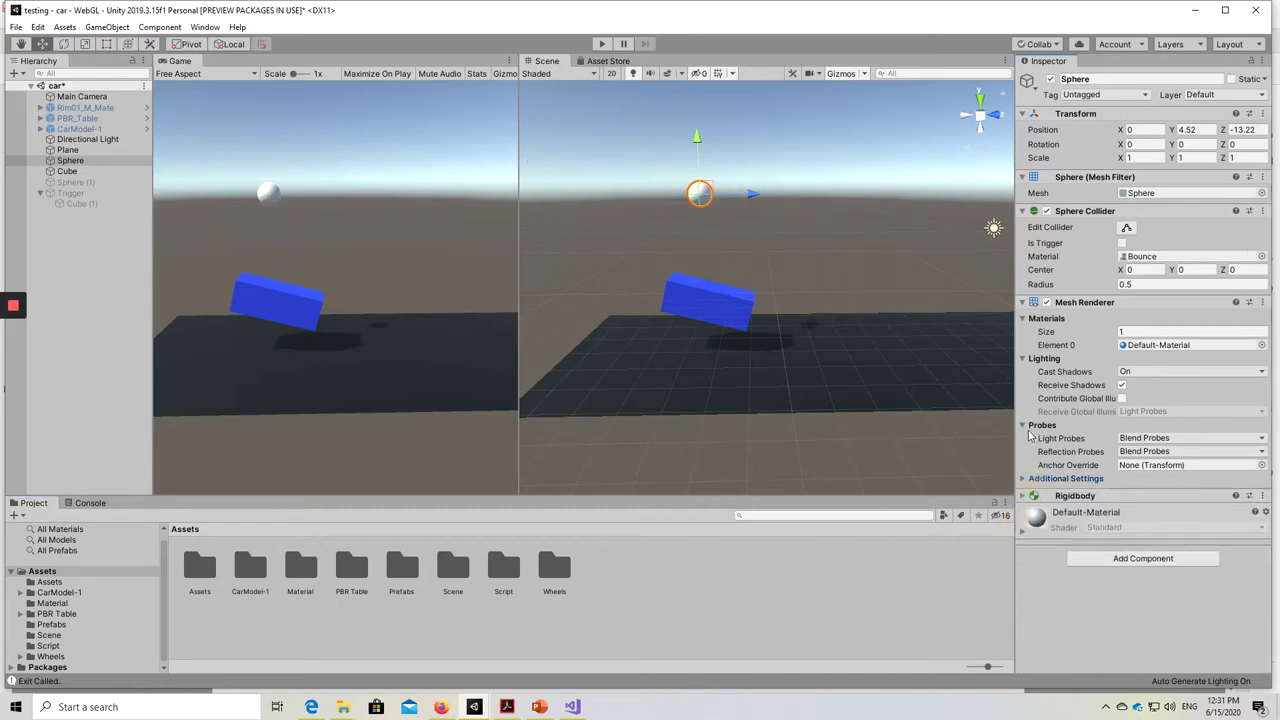
pyautogui.click(1022, 425)
pyautogui.click(1022, 358)
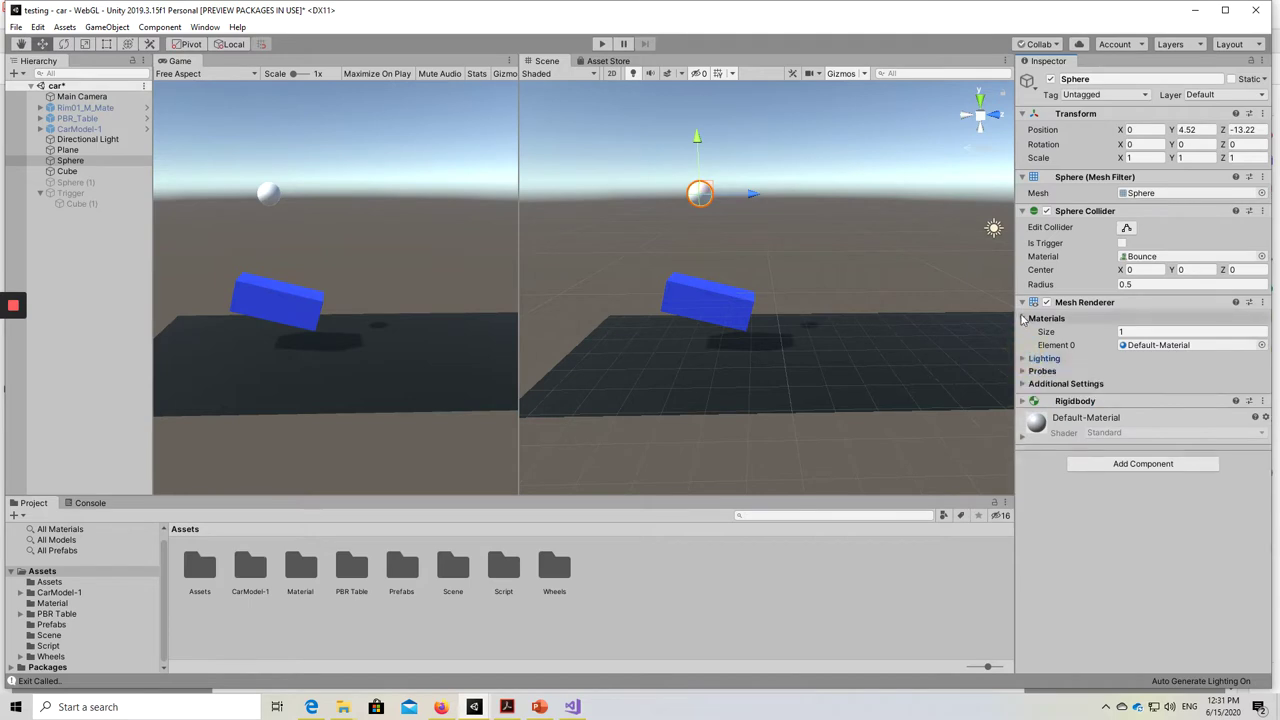
pyautogui.click(1022, 318)
pyautogui.click(1022, 302)
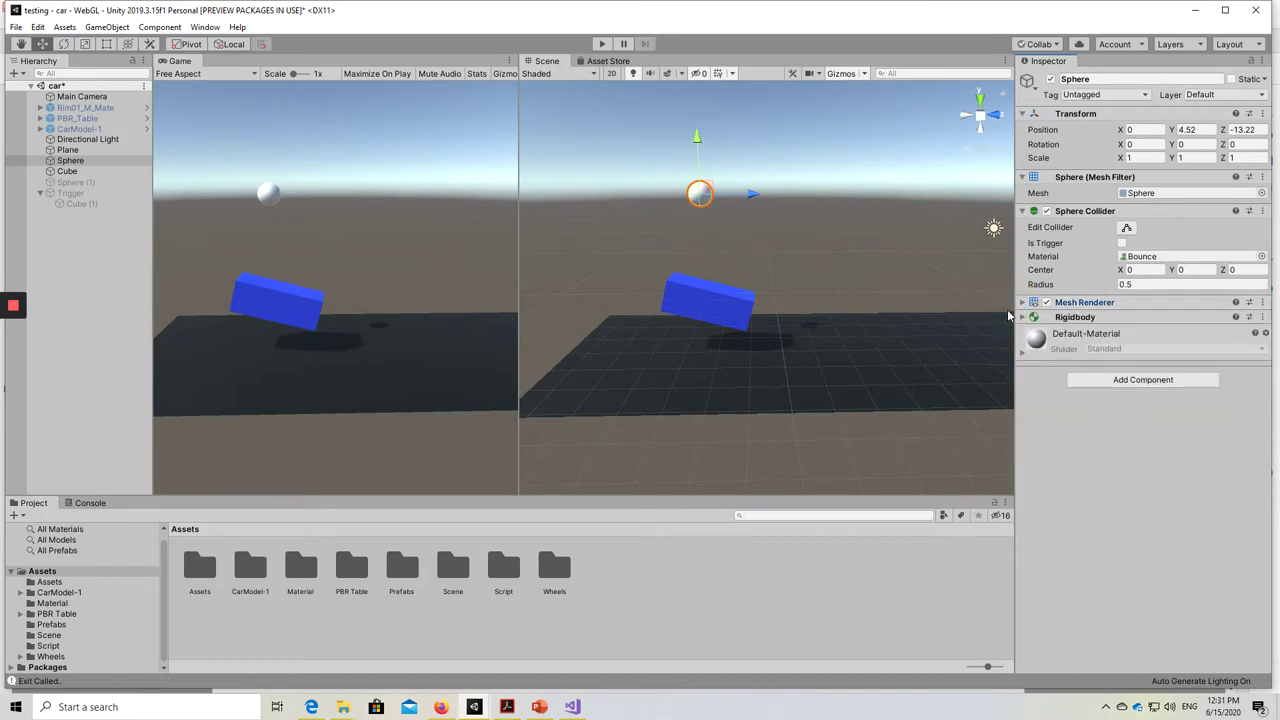
pyautogui.click(1023, 211)
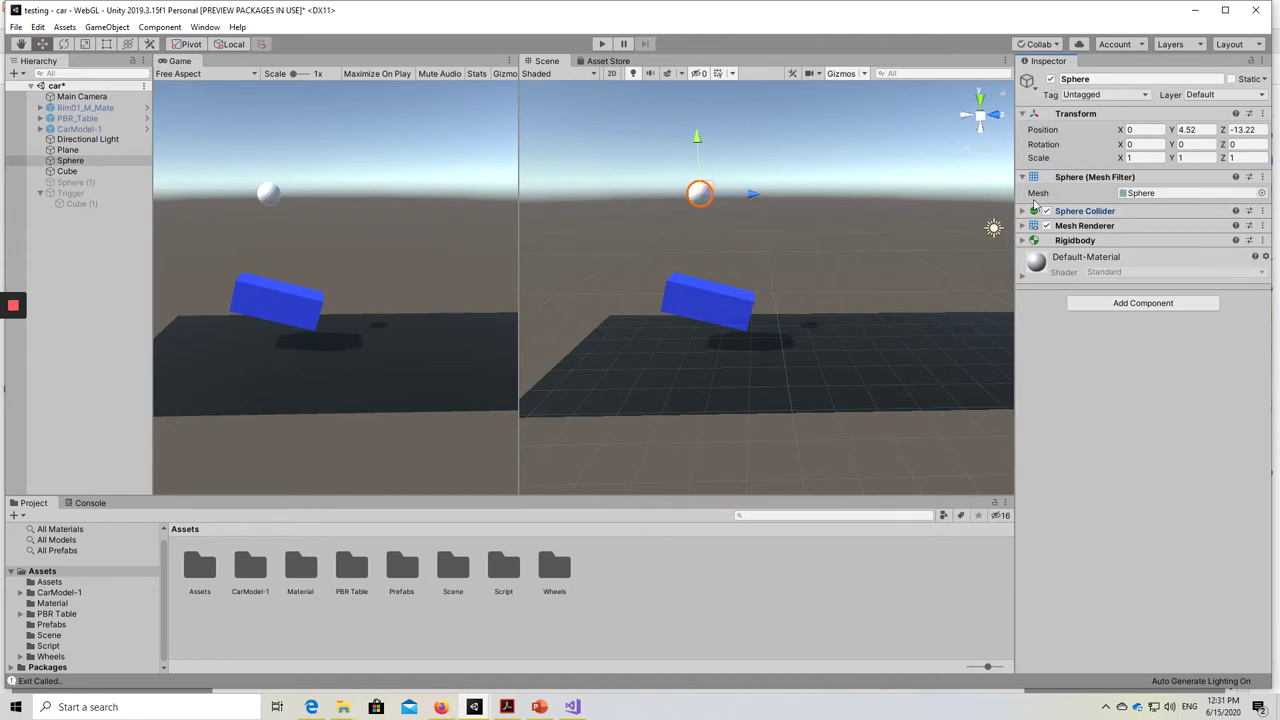
pyautogui.click(1113, 212)
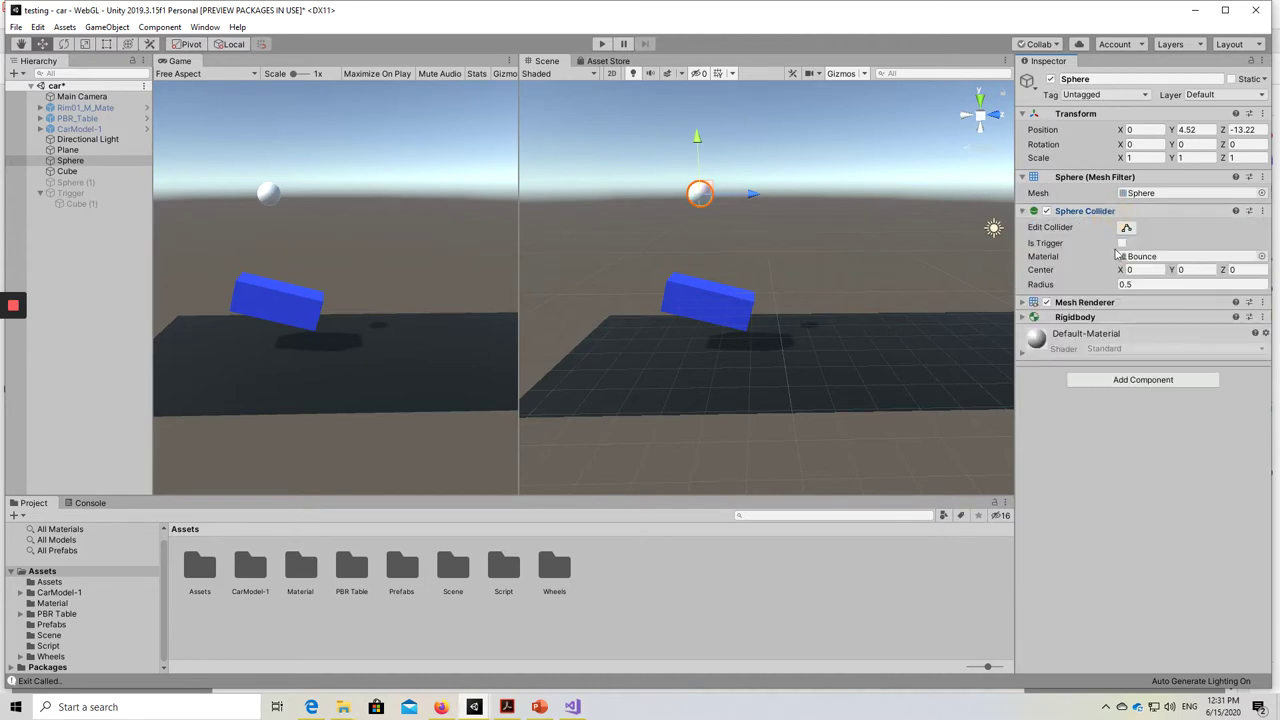
# - Enter collider editing on the Sphere, deactivate the Sphere to inspect its collider outline alone, and leave collider editing
pyautogui.click(1126, 227)
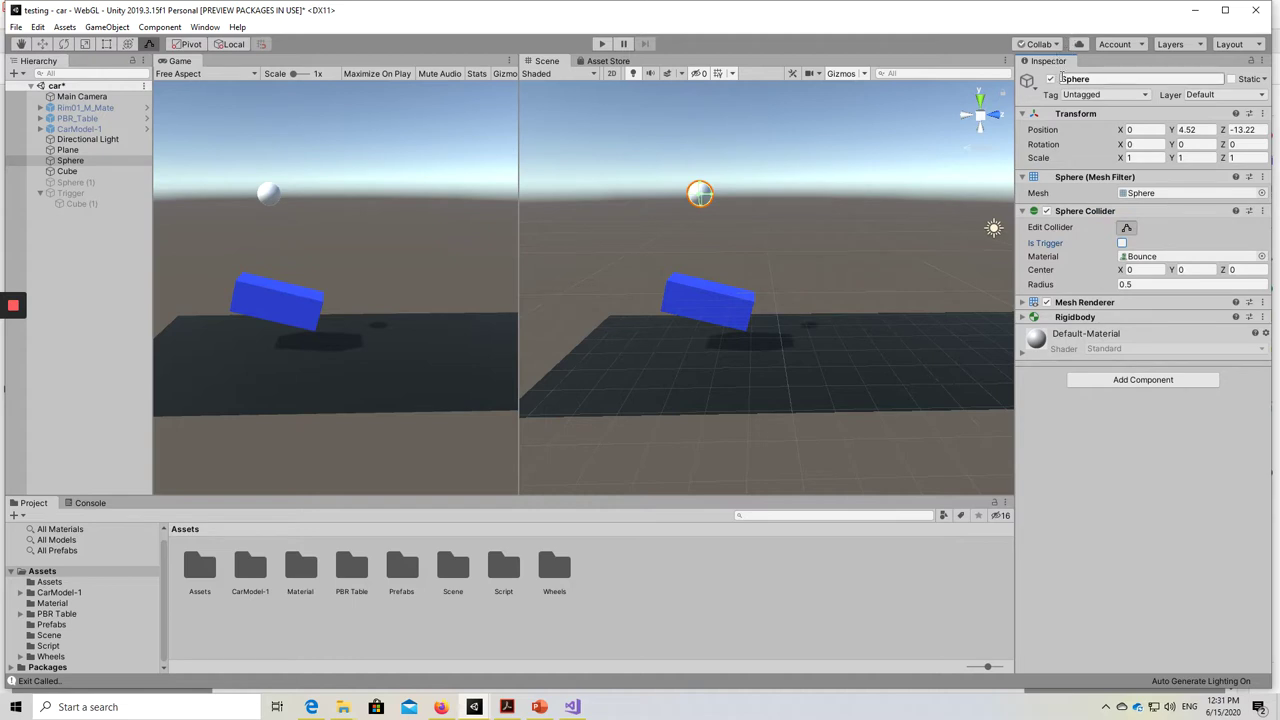
pyautogui.click(1050, 79)
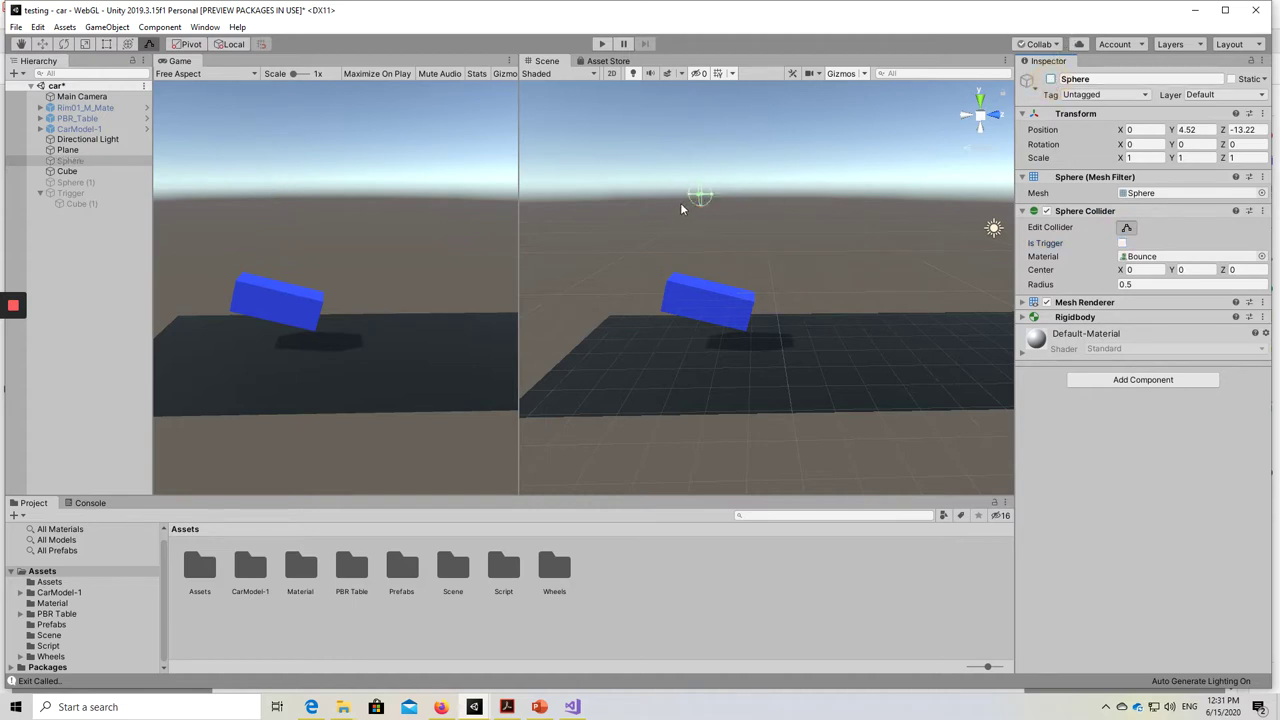
pyautogui.scroll(1, 717, 210)
pyautogui.scroll(3, 717, 210)
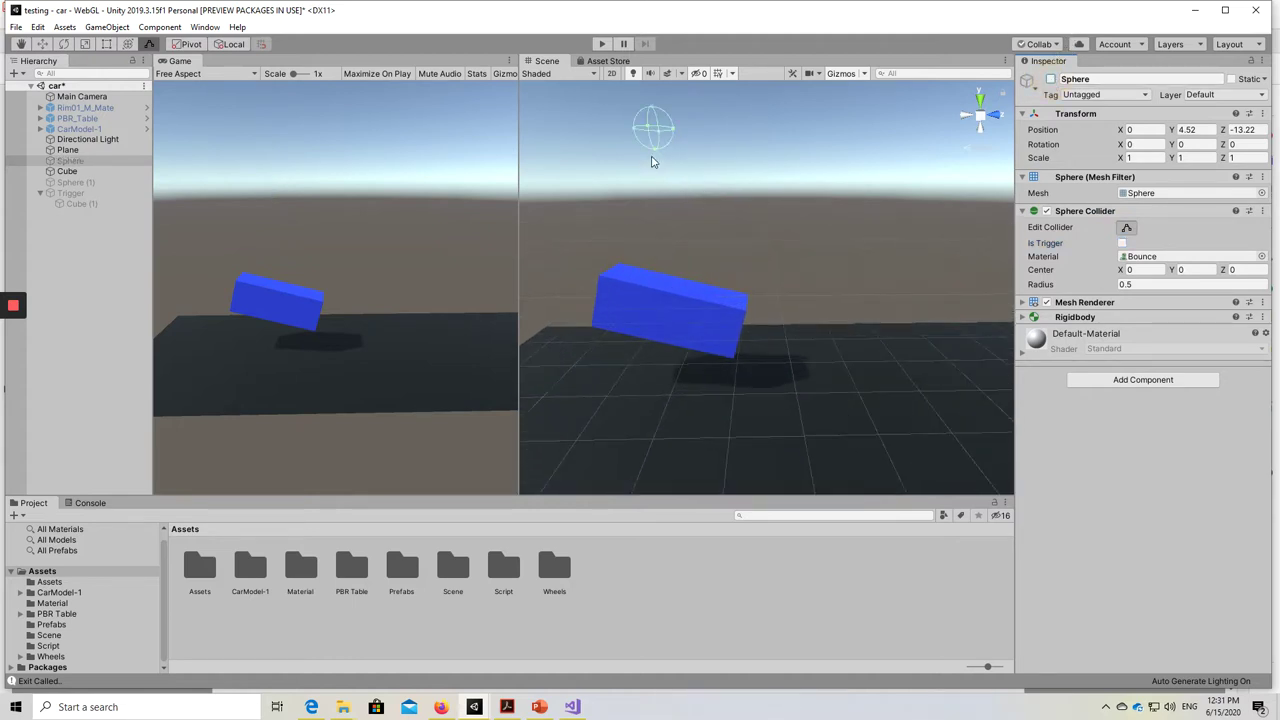
pyautogui.scroll(-1, 693, 165)
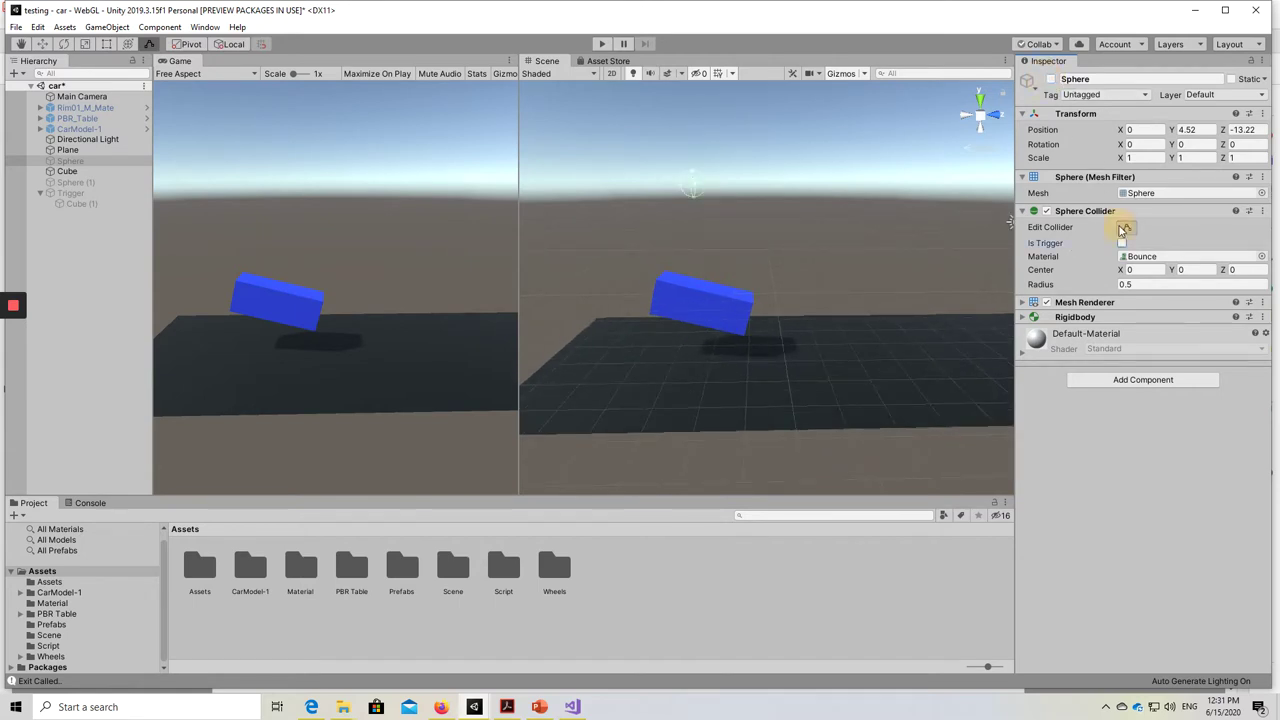
pyautogui.click(1126, 227)
# - Turn on collider editing for the Cube, deactivate it to inspect the Box Collider outline alone, and reactivate the Cube
pyautogui.click(88, 171)
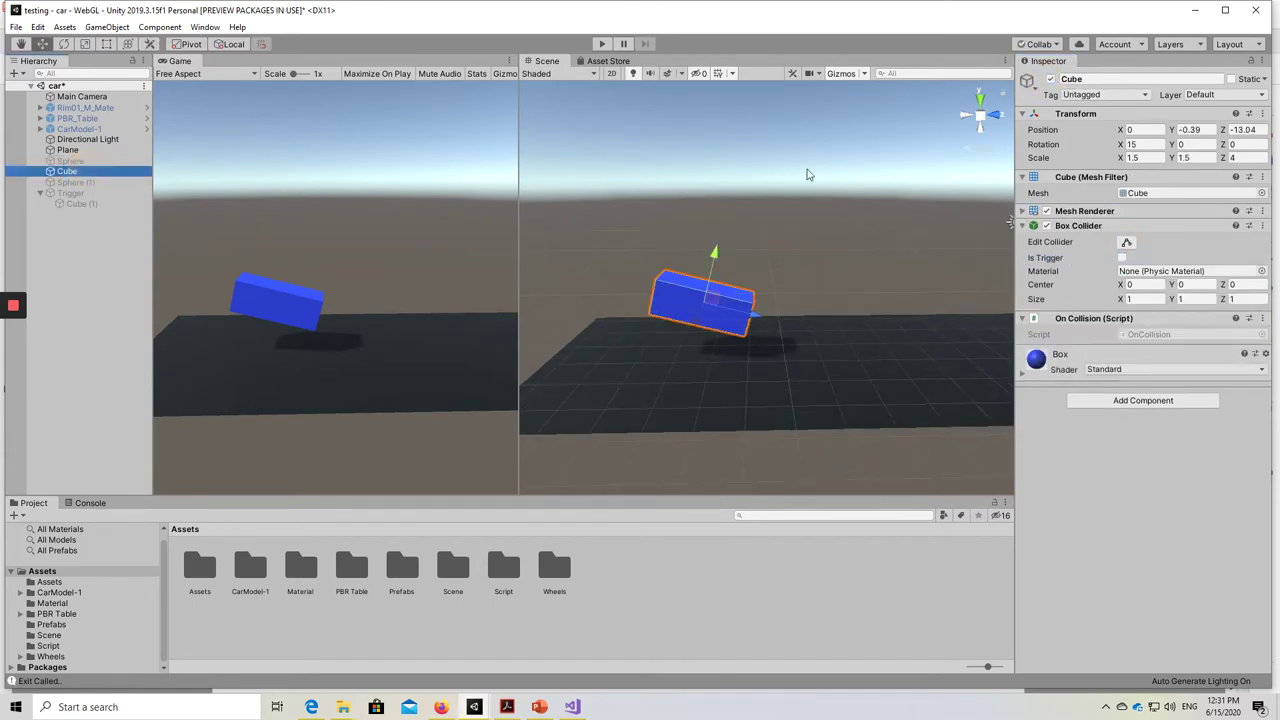
pyautogui.click(1126, 242)
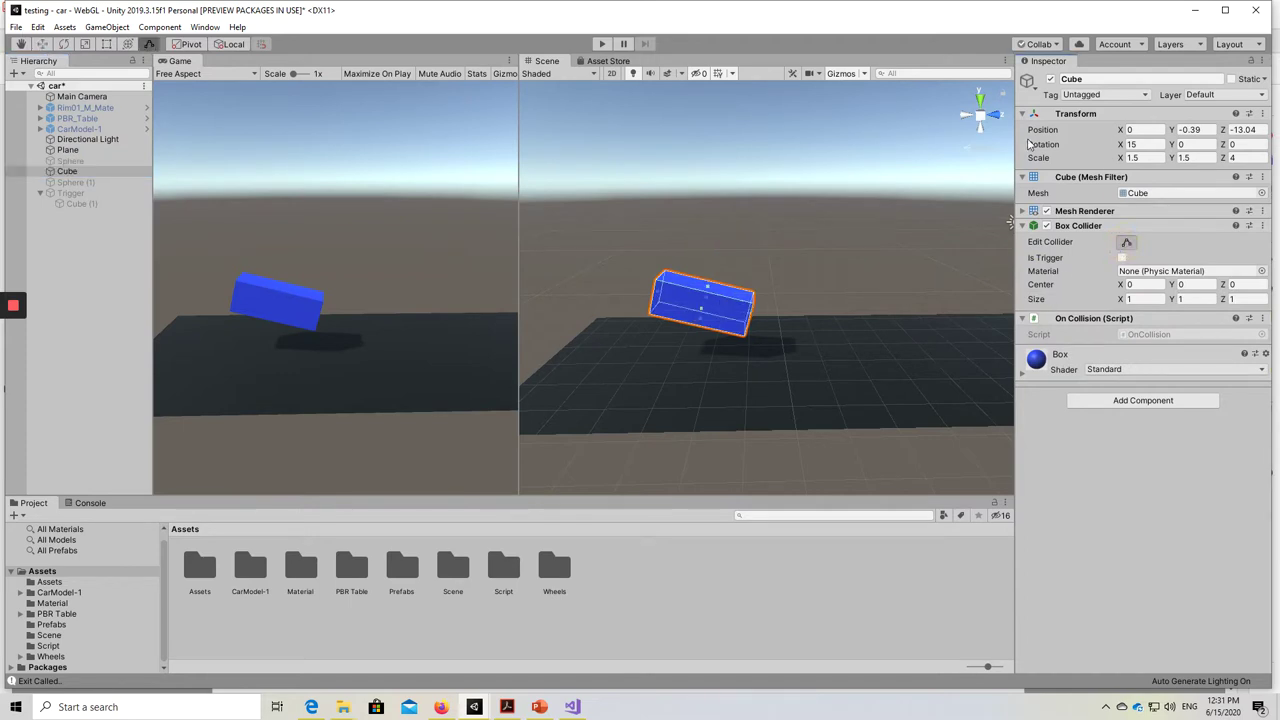
pyautogui.click(1050, 79)
pyautogui.scroll(3, 816, 240)
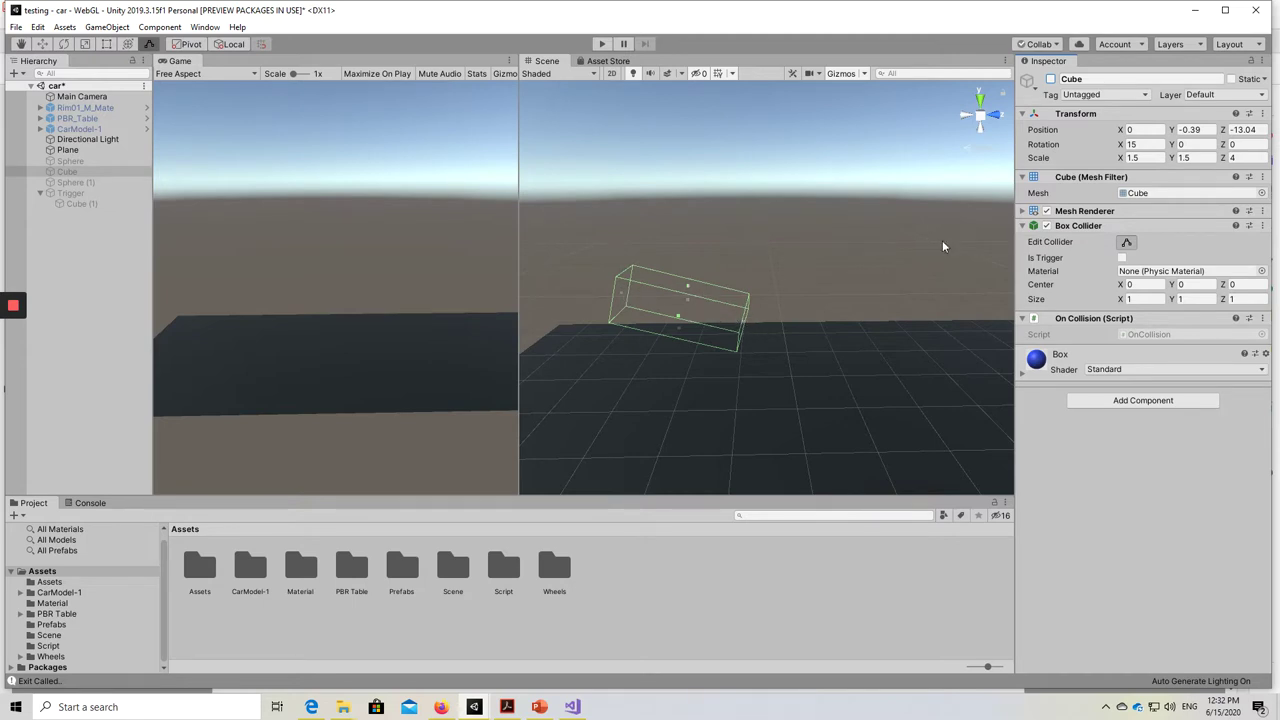
pyautogui.click(1050, 78)
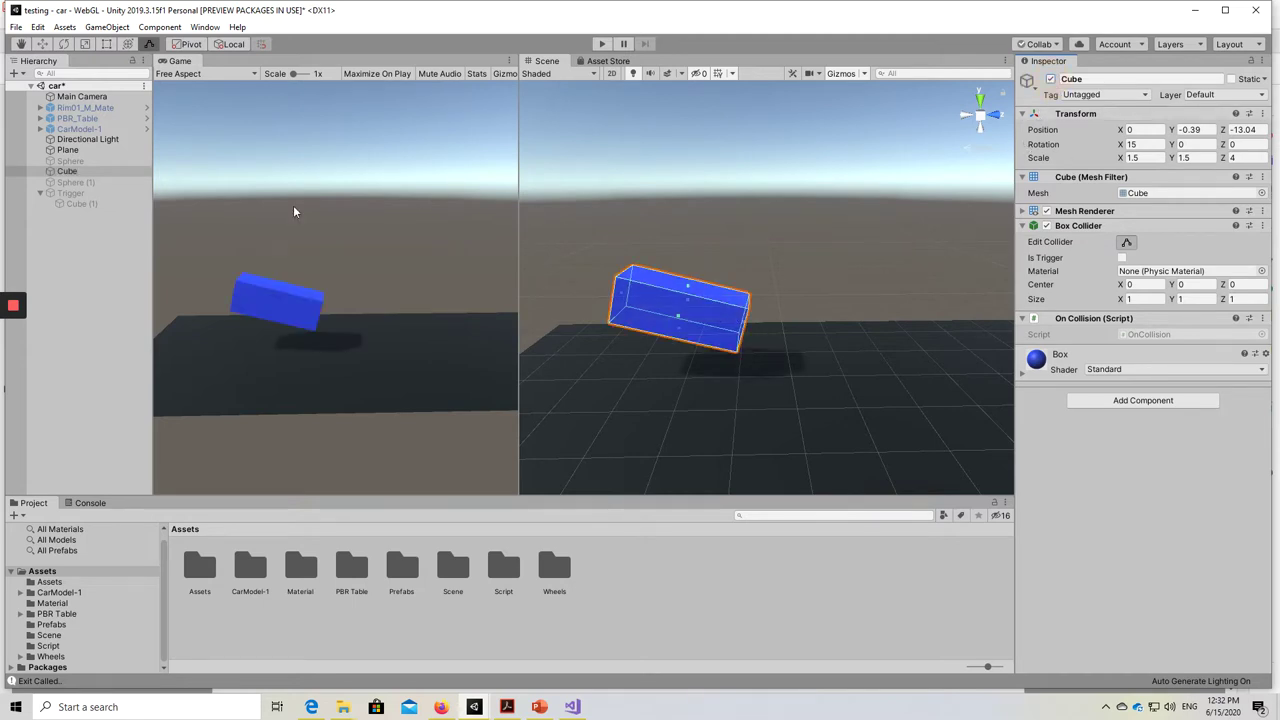
# - Create an empty GameObject with a Capsule Collider and move it to about Y 1.06, Z -8.22, beside the Cube
pyautogui.click(65, 222)
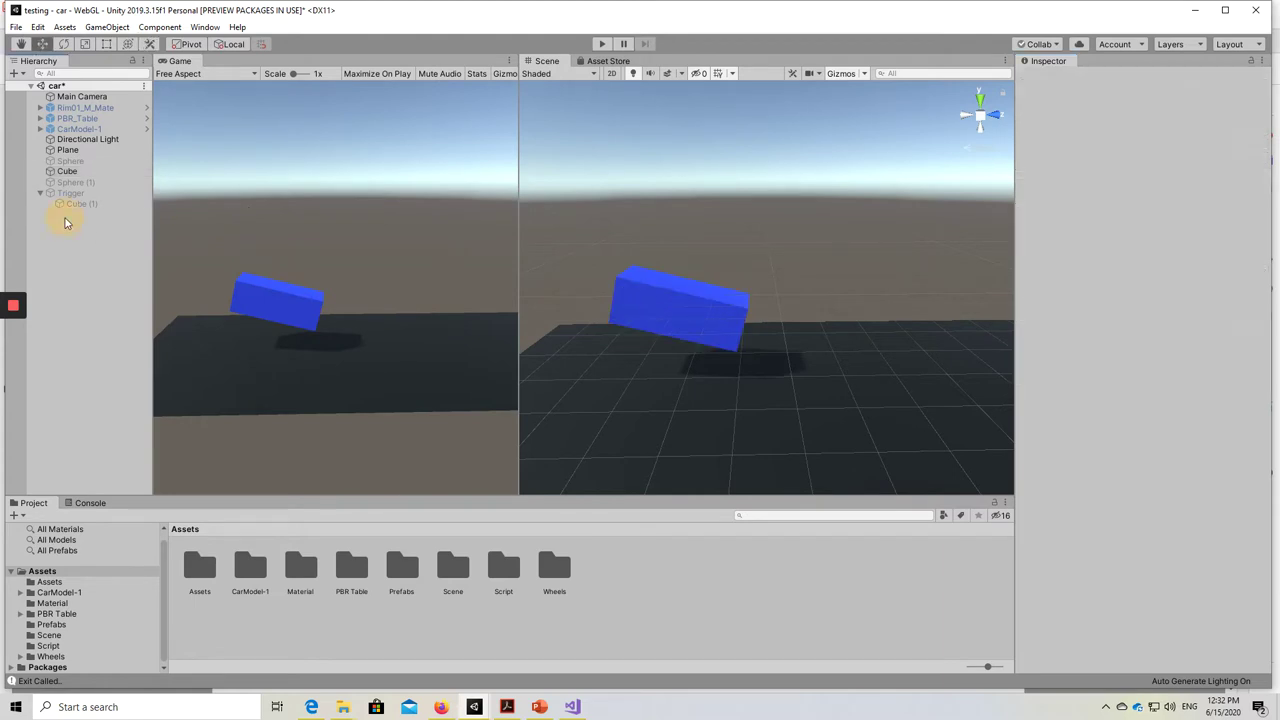
pyautogui.rightClick(65, 222)
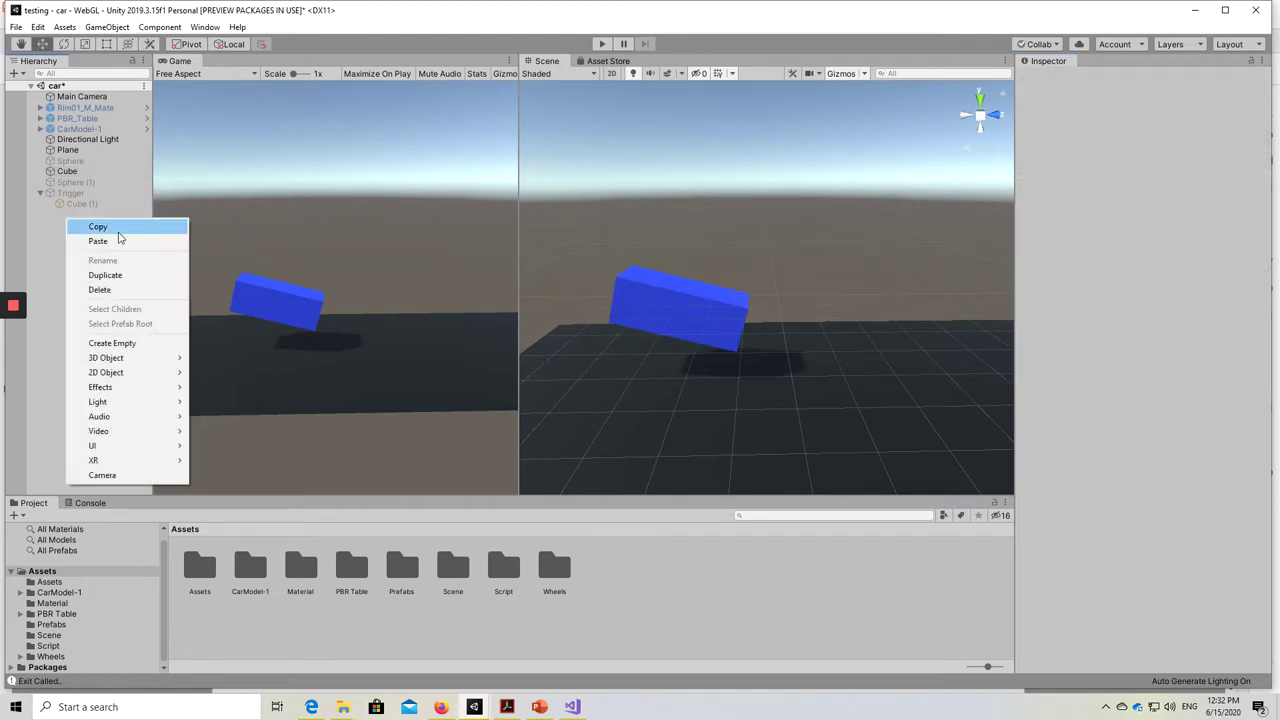
pyautogui.click(125, 344)
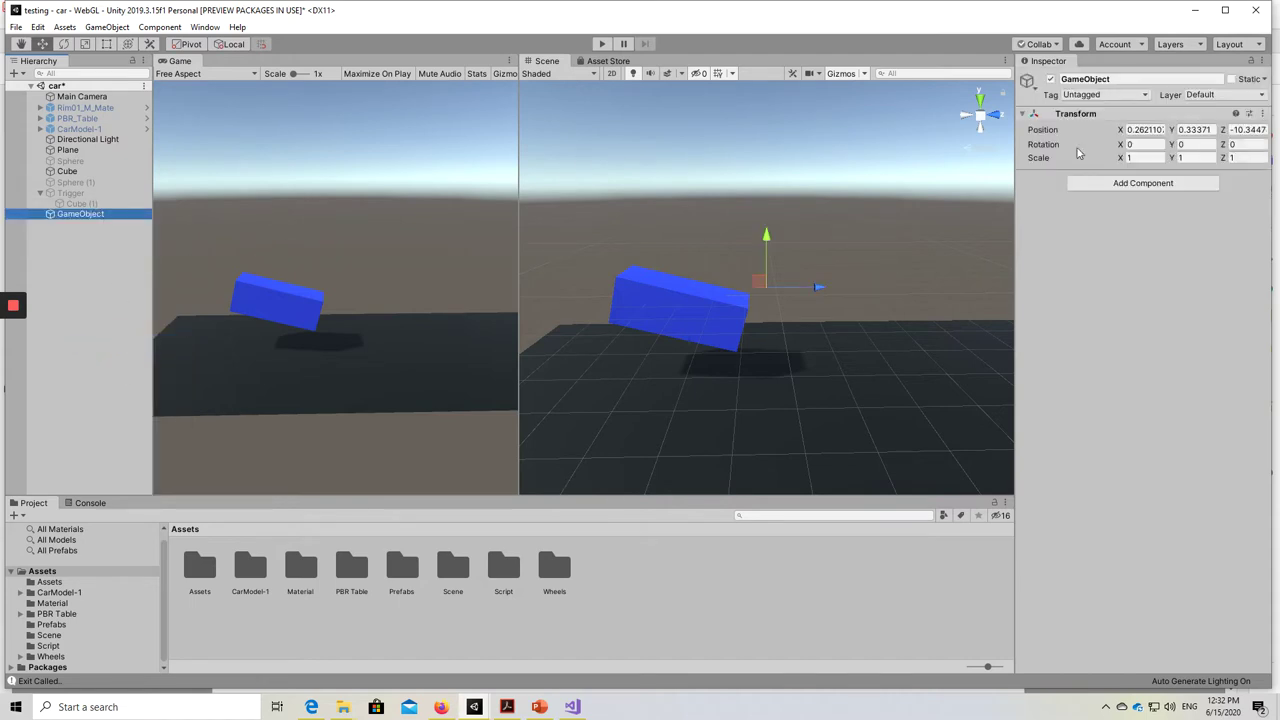
pyautogui.click(1116, 186)
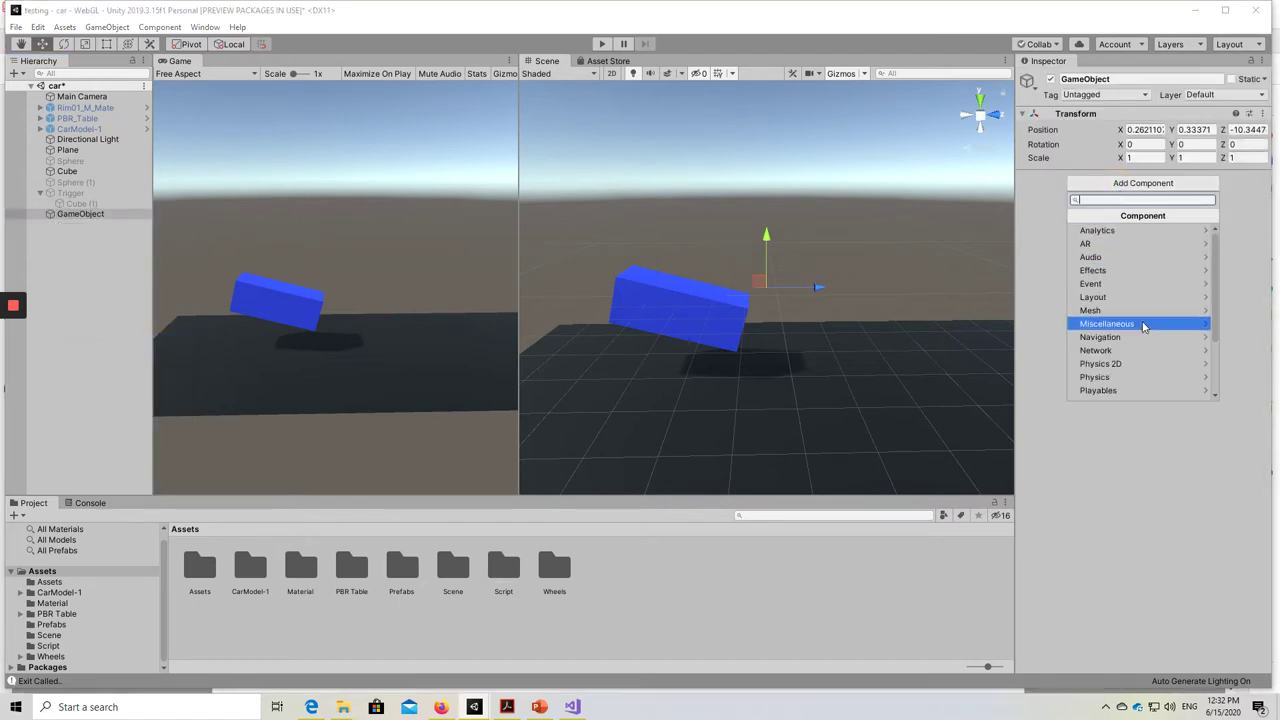
pyautogui.click(1146, 377)
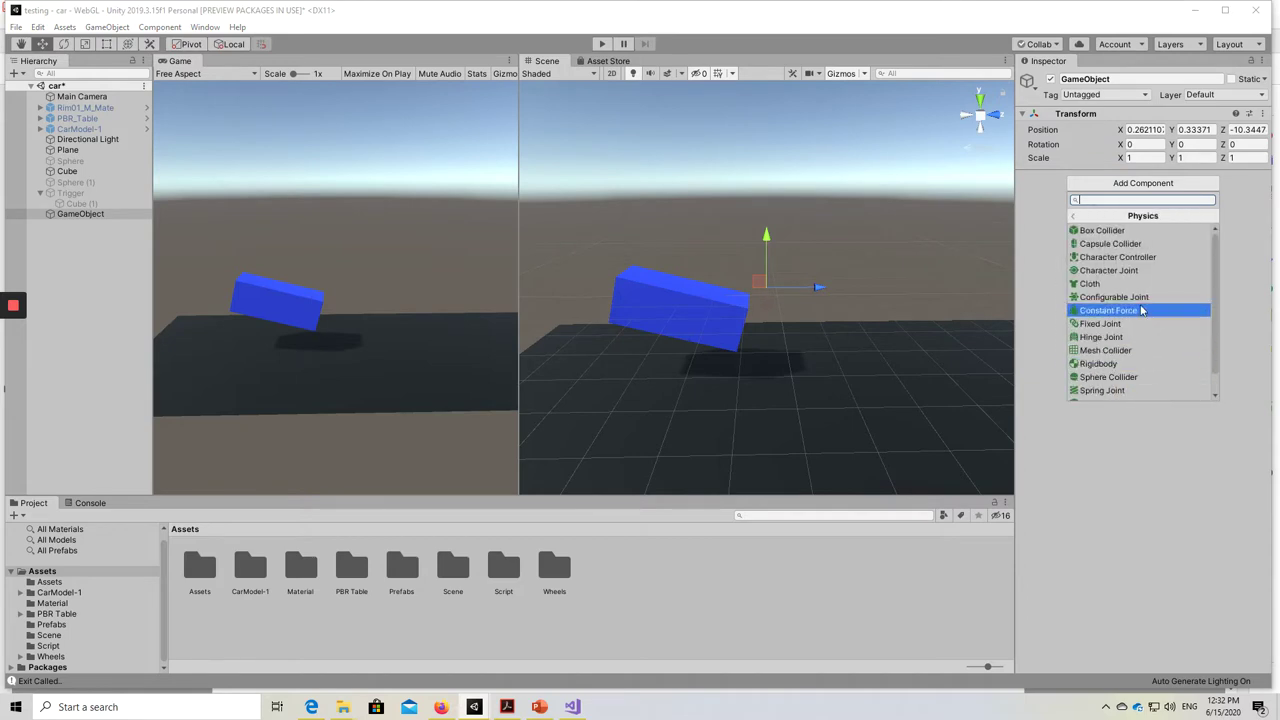
pyautogui.click(1127, 245)
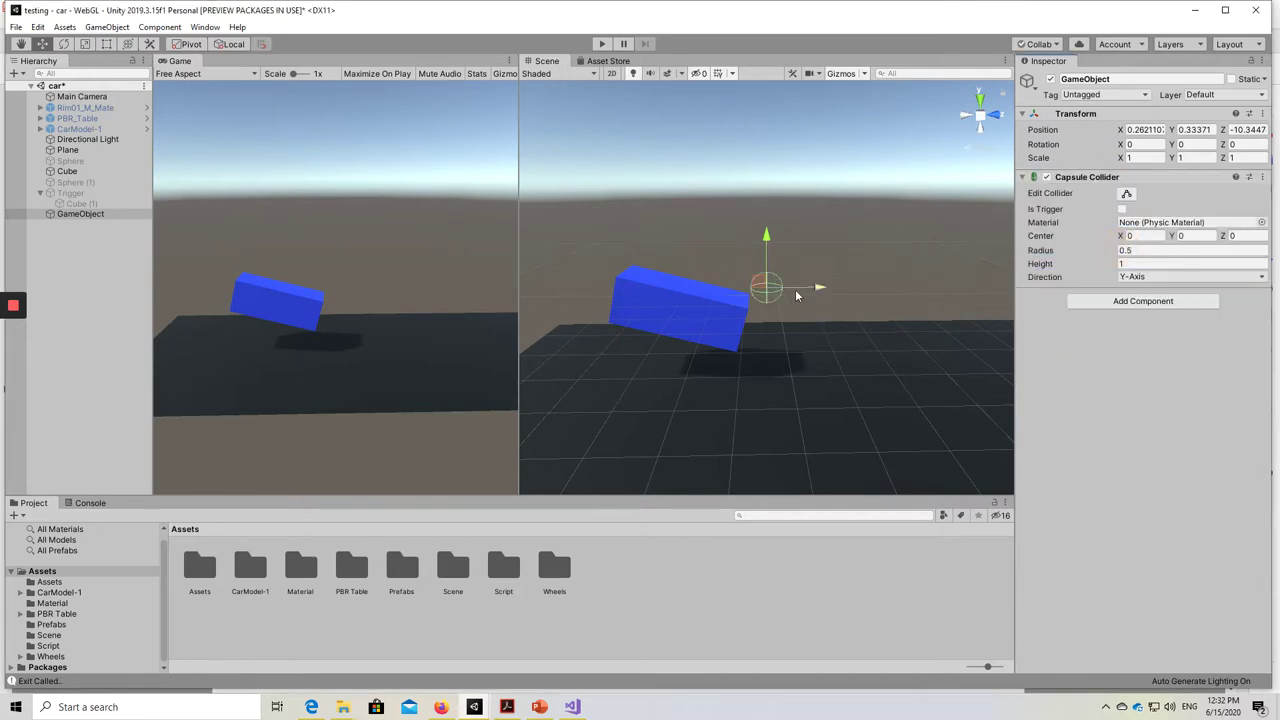
pyautogui.moveTo(820, 289); pyautogui.dragTo(885, 288)
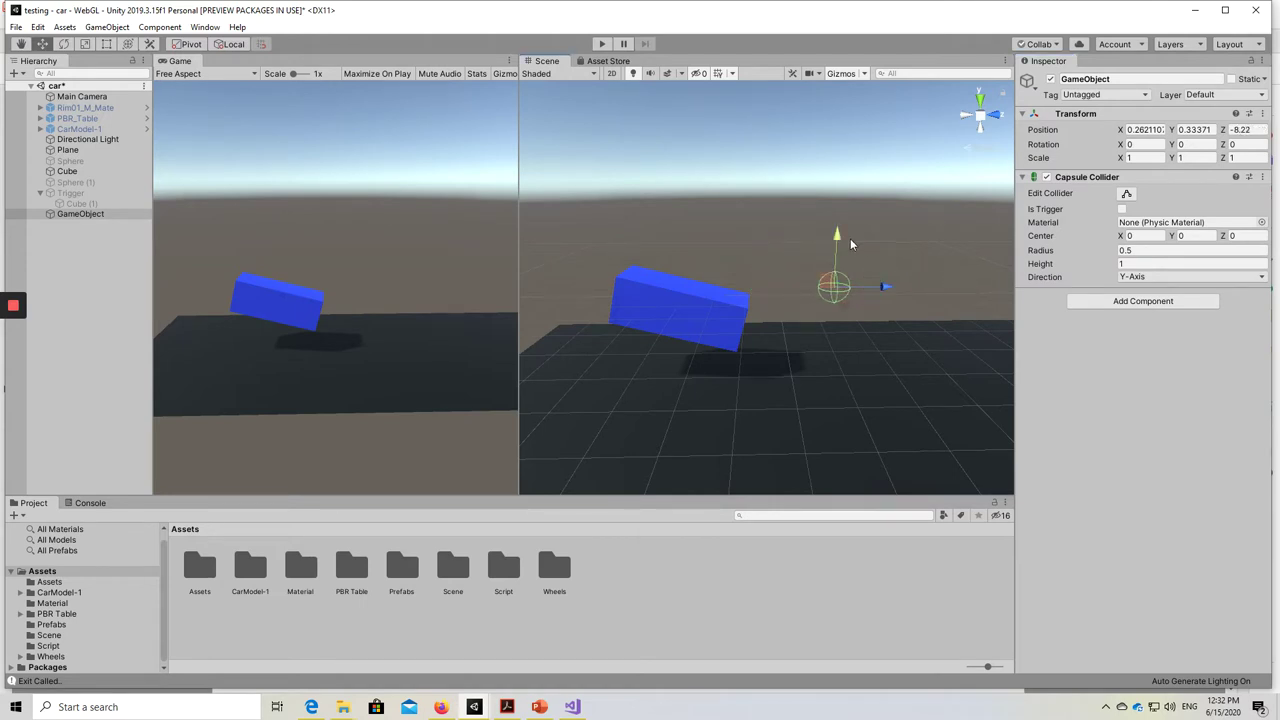
pyautogui.moveTo(837, 238); pyautogui.dragTo(837, 214)
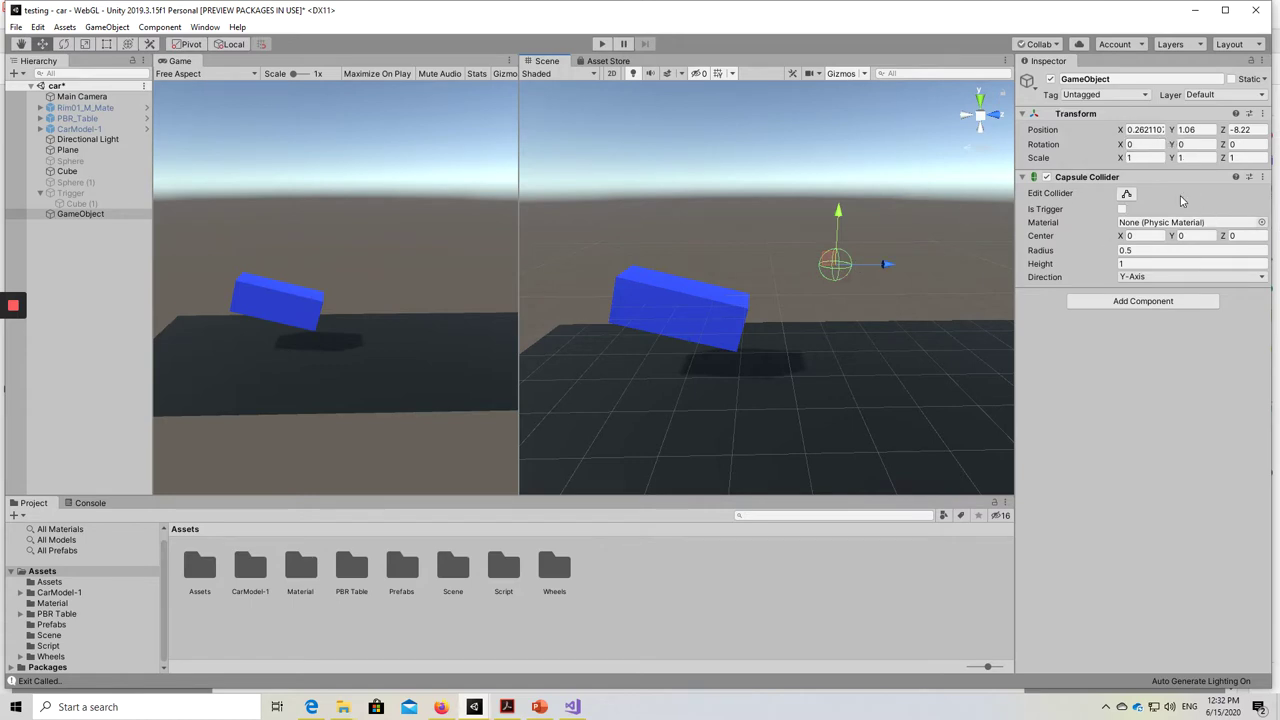
# - Collapse the Capsule Collider component and delete the empty GameObject from the scene
pyautogui.click(1023, 177)
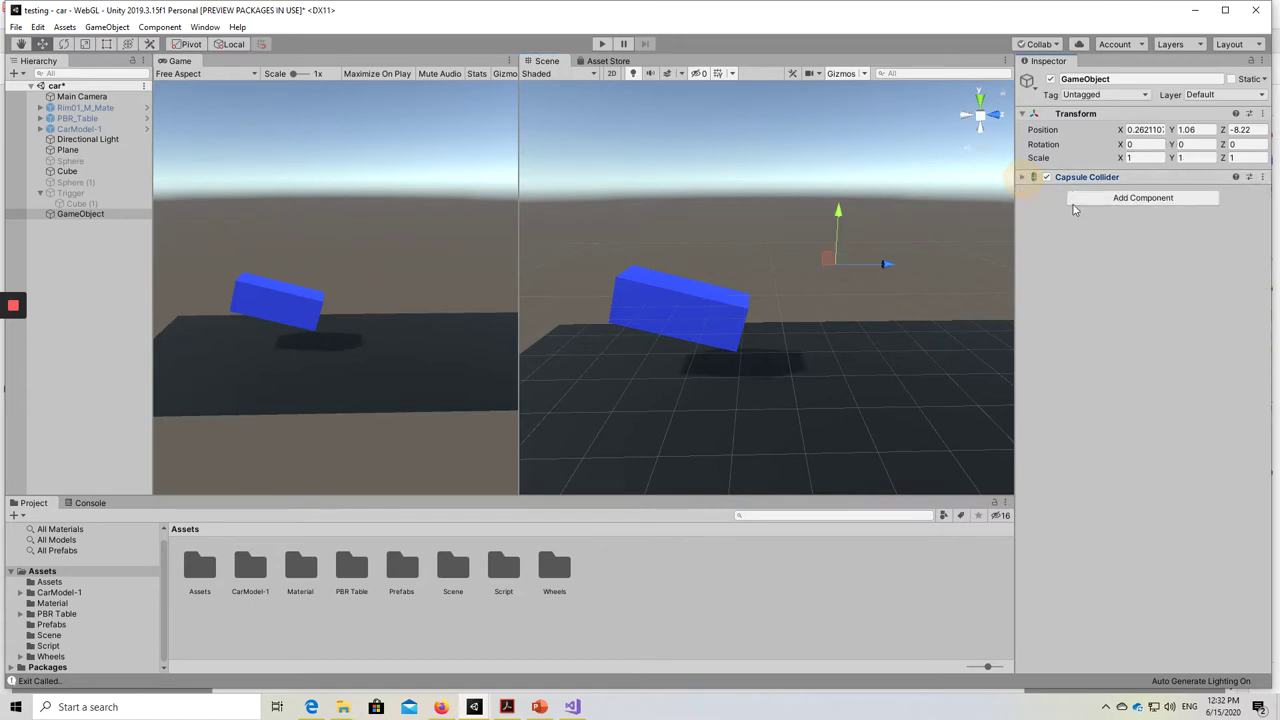
pyautogui.rightClick(71, 215)
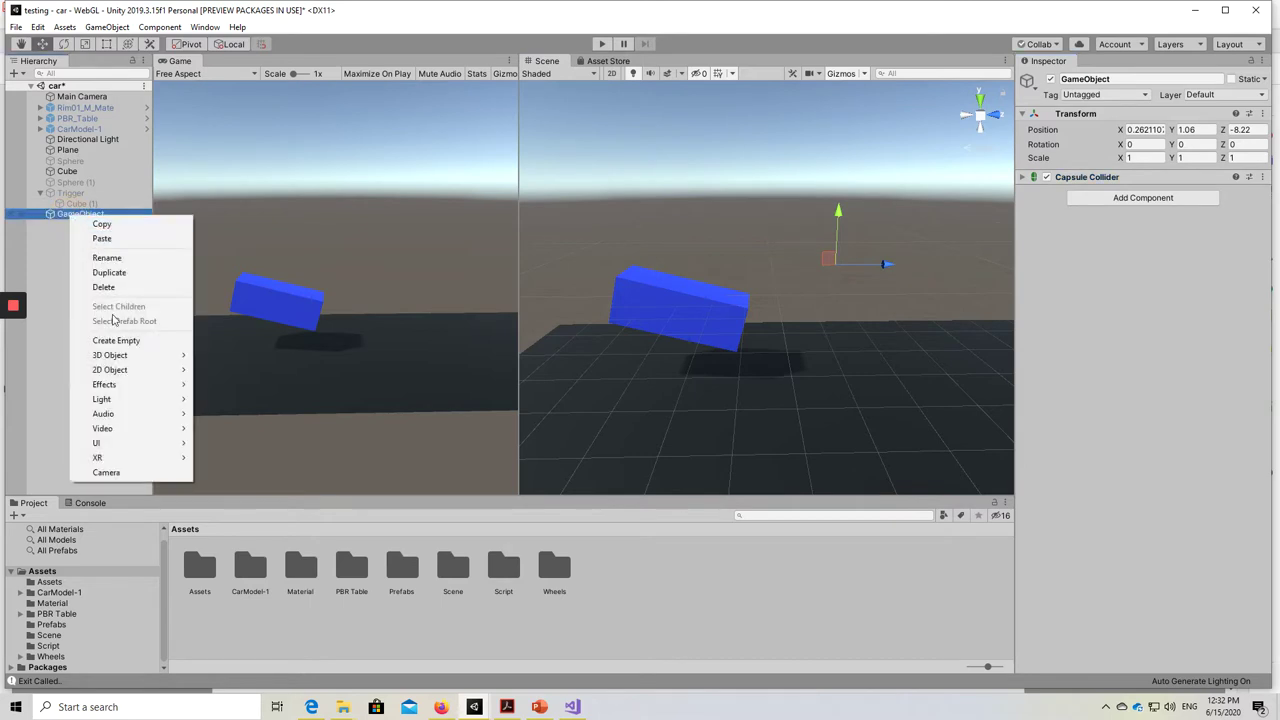
pyautogui.click(108, 287)
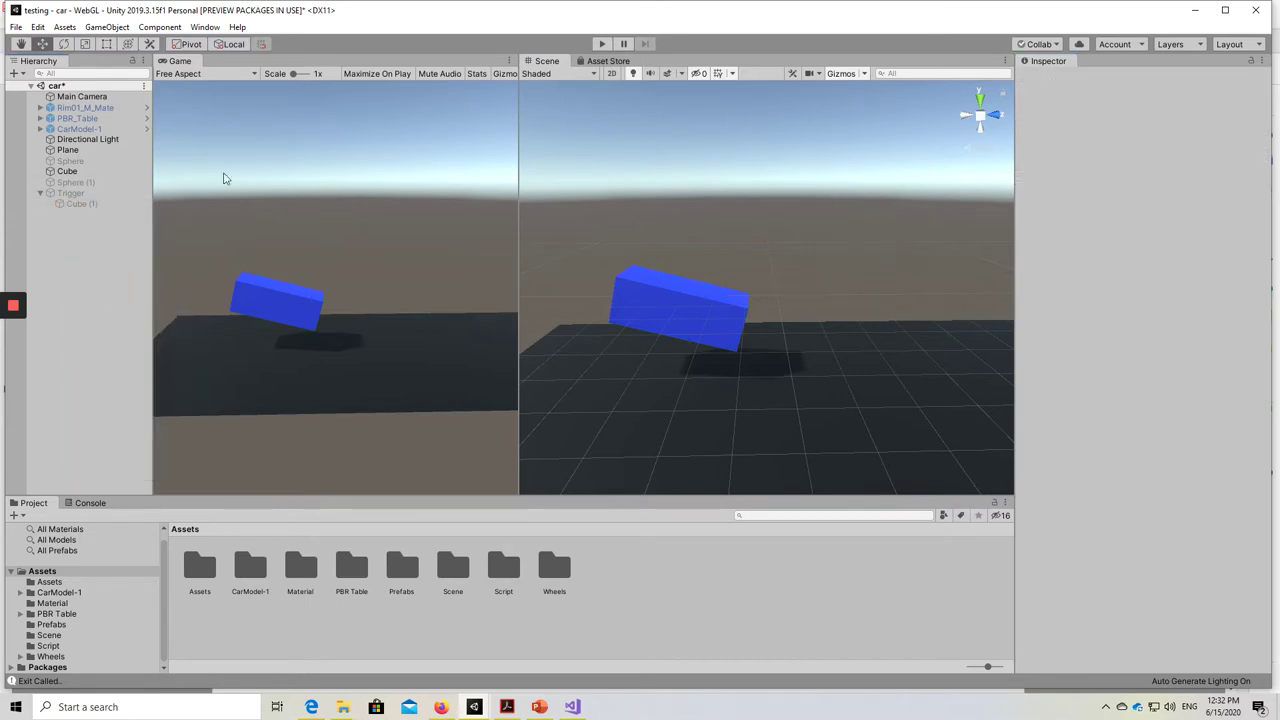
# - Reactivate the Sphere and play the scene twice to watch it collide with the Cube, stopping play mode after each run
pyautogui.click(62, 161)
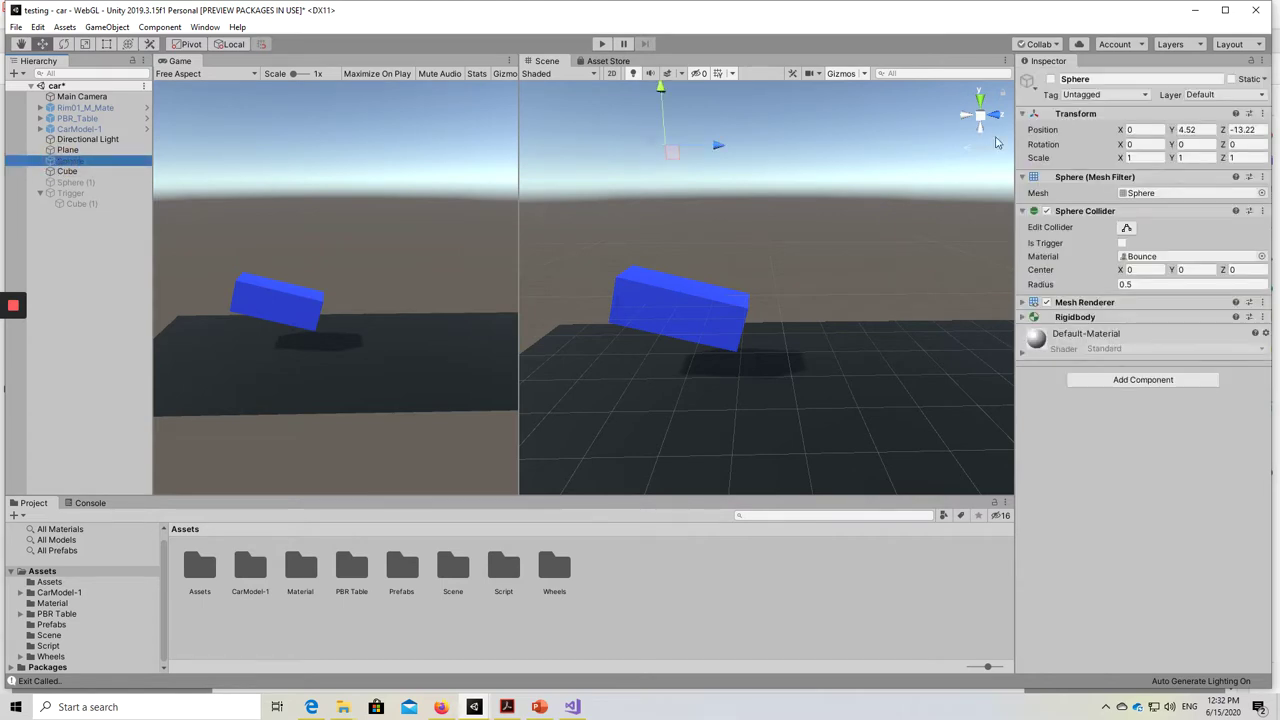
pyautogui.click(1049, 79)
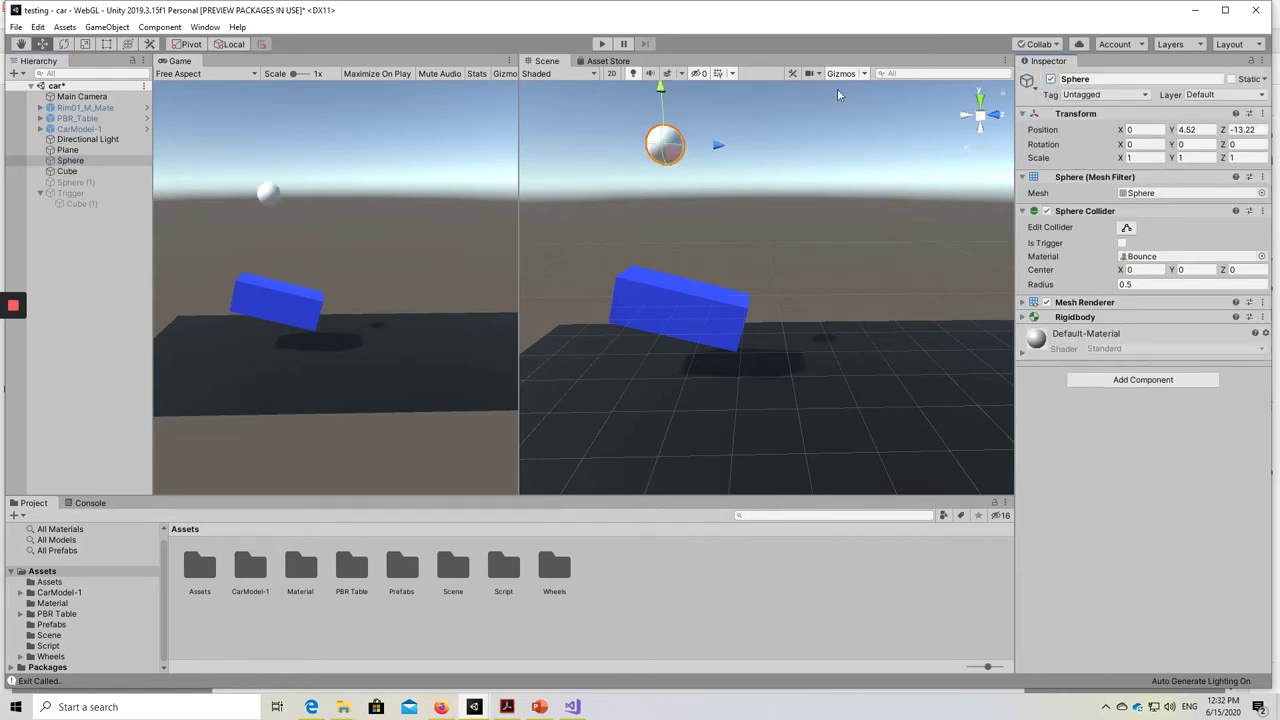
pyautogui.click(600, 44)
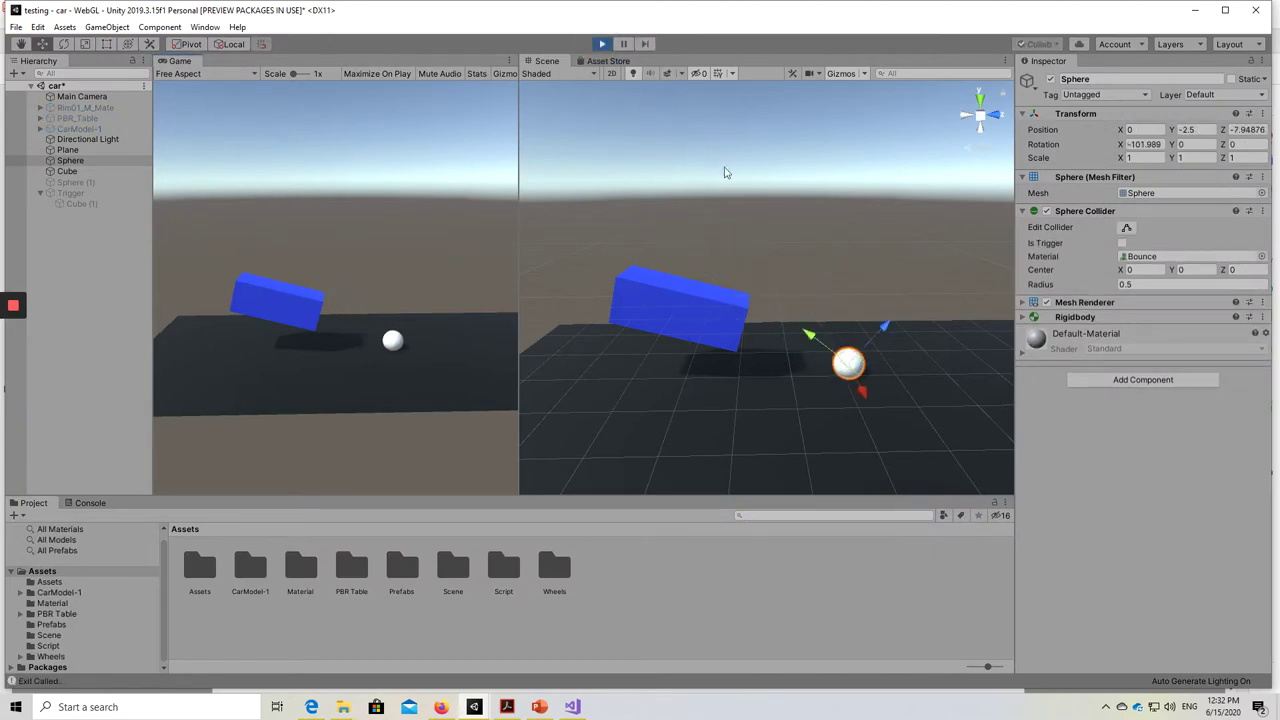
pyautogui.click(601, 44)
pyautogui.click(601, 44)
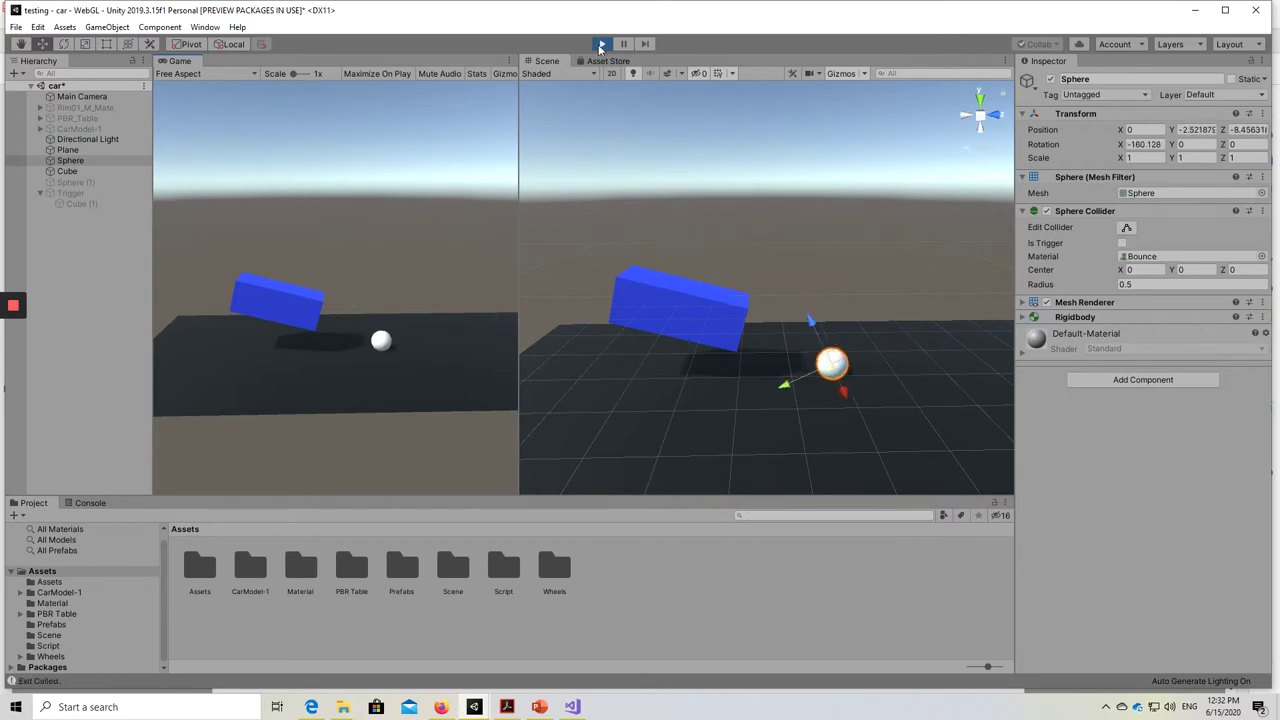
pyautogui.click(602, 44)
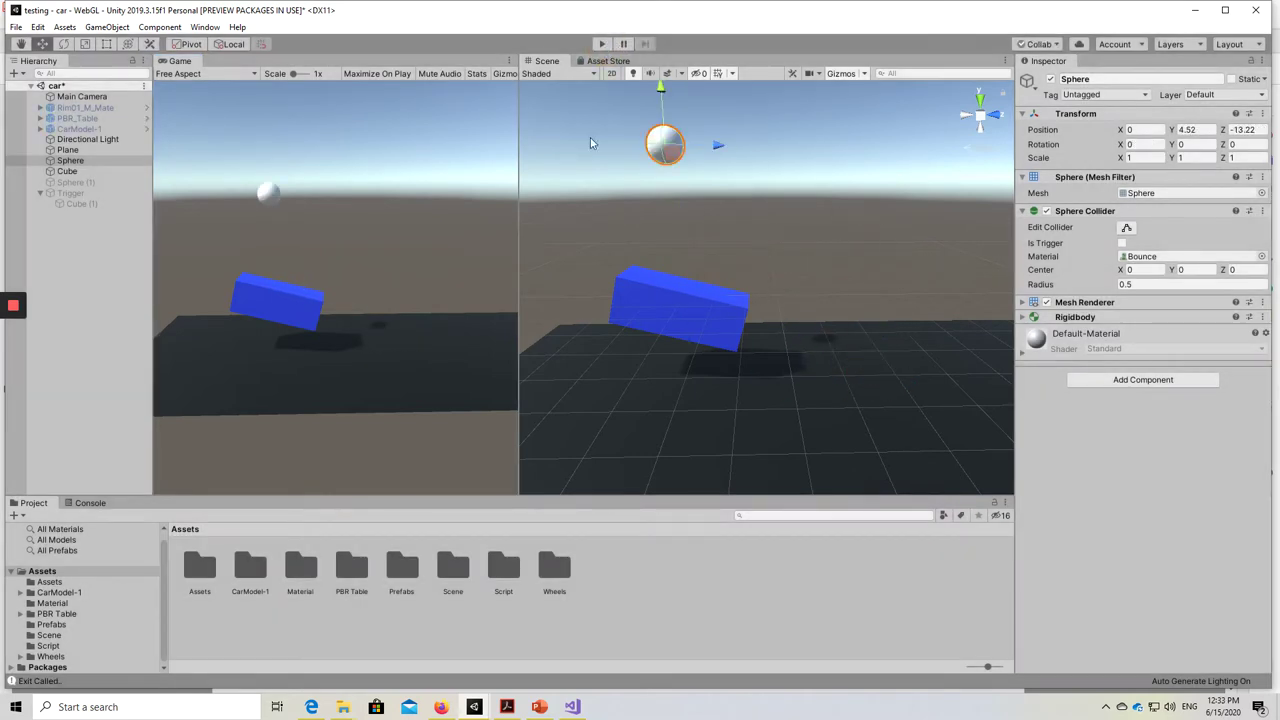
# - Expand the Sphere's Rigidbody settings and examine the logged collision messages in the Console
pyautogui.click(1024, 318)
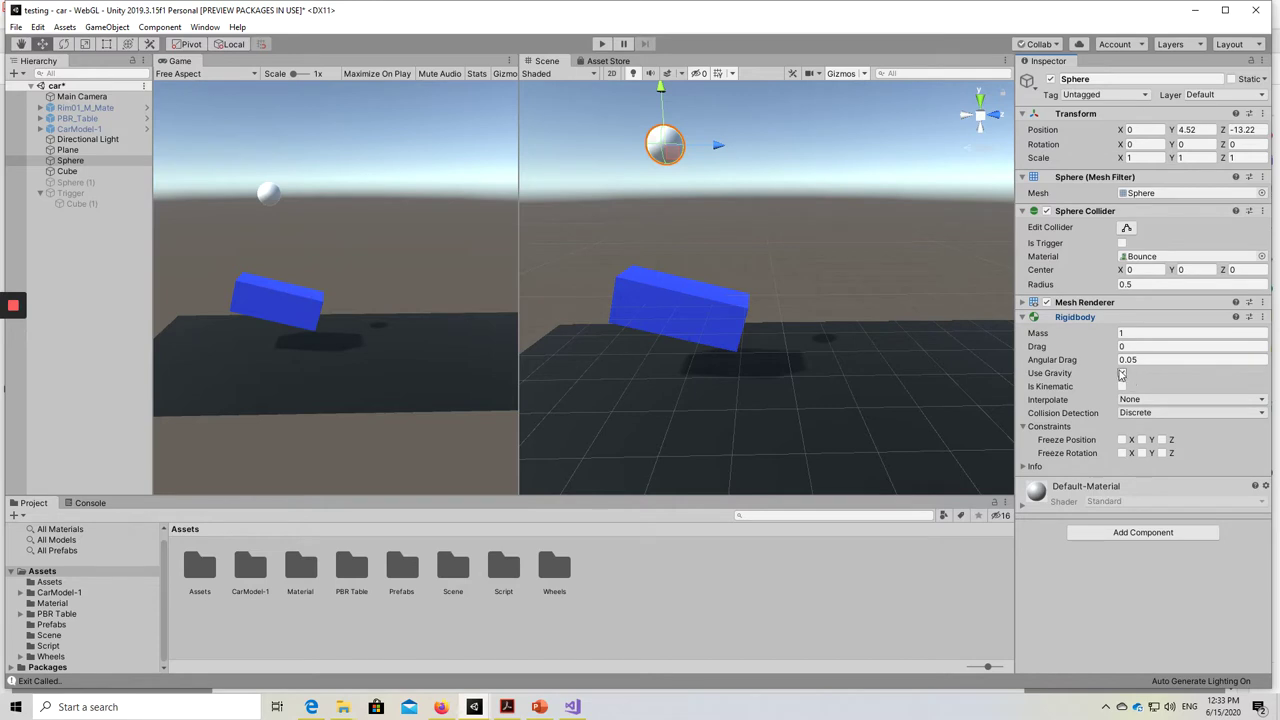
pyautogui.click(90, 503)
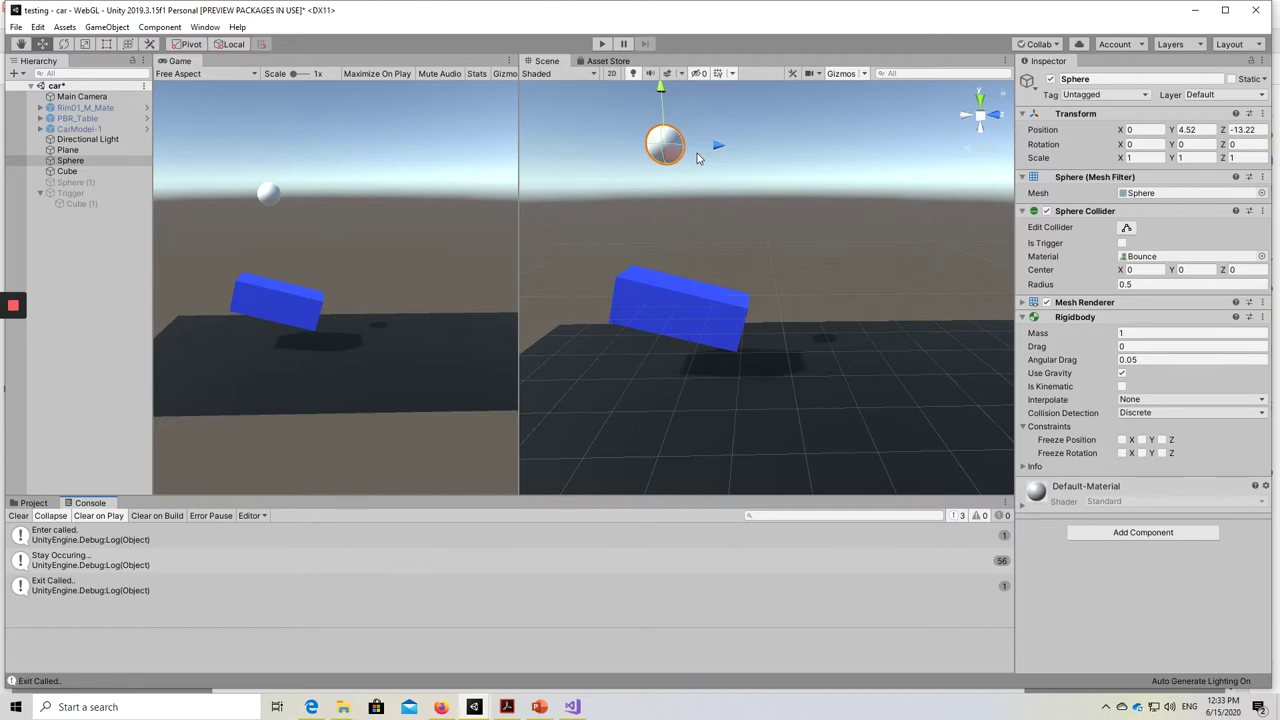
# - Return to the project assets and open the Script folder
pyautogui.click(31, 503)
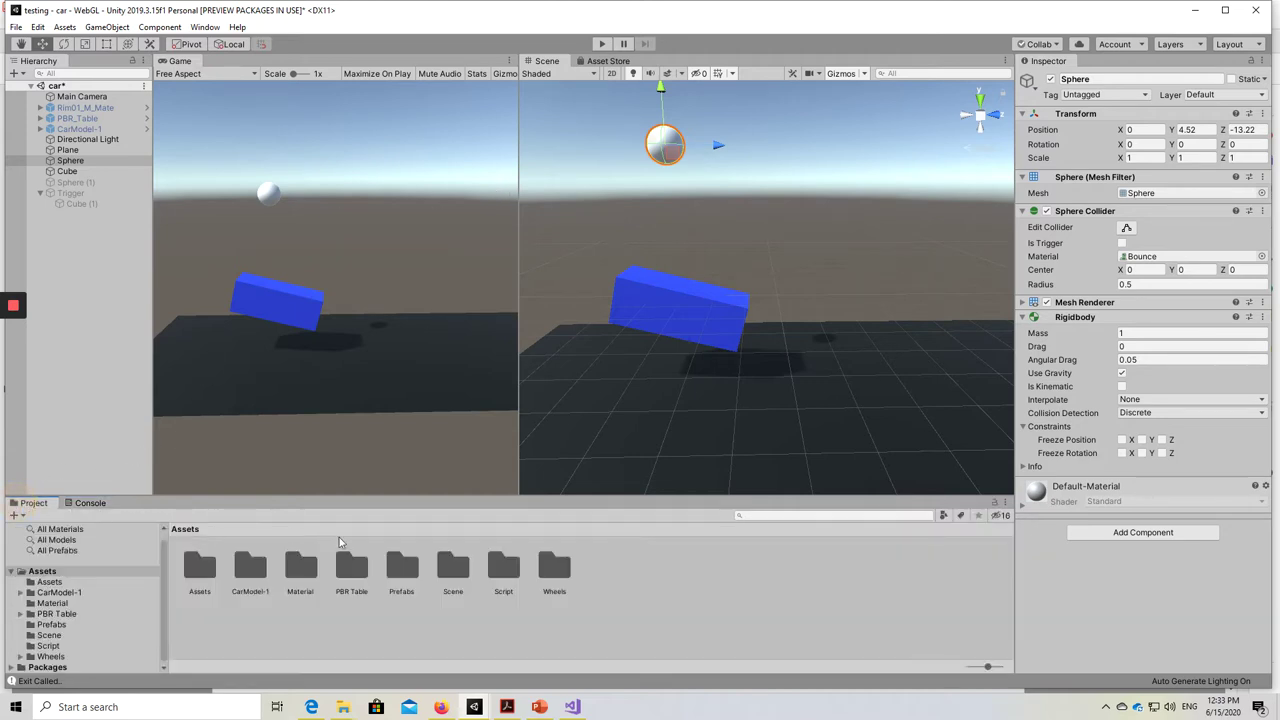
pyautogui.doubleClick(503, 568)
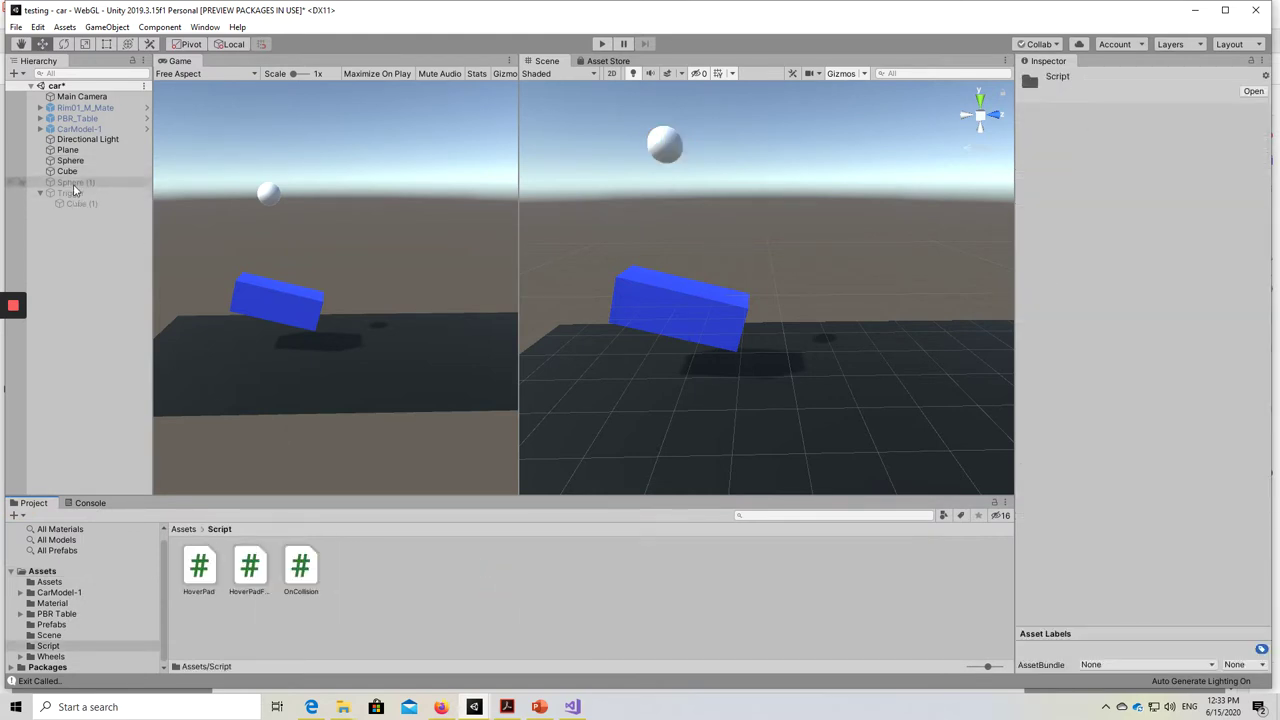
# - Open the OnCollision script attached to the Cube and examine its log messages for collision enter, stay and exit
pyautogui.click(70, 160)
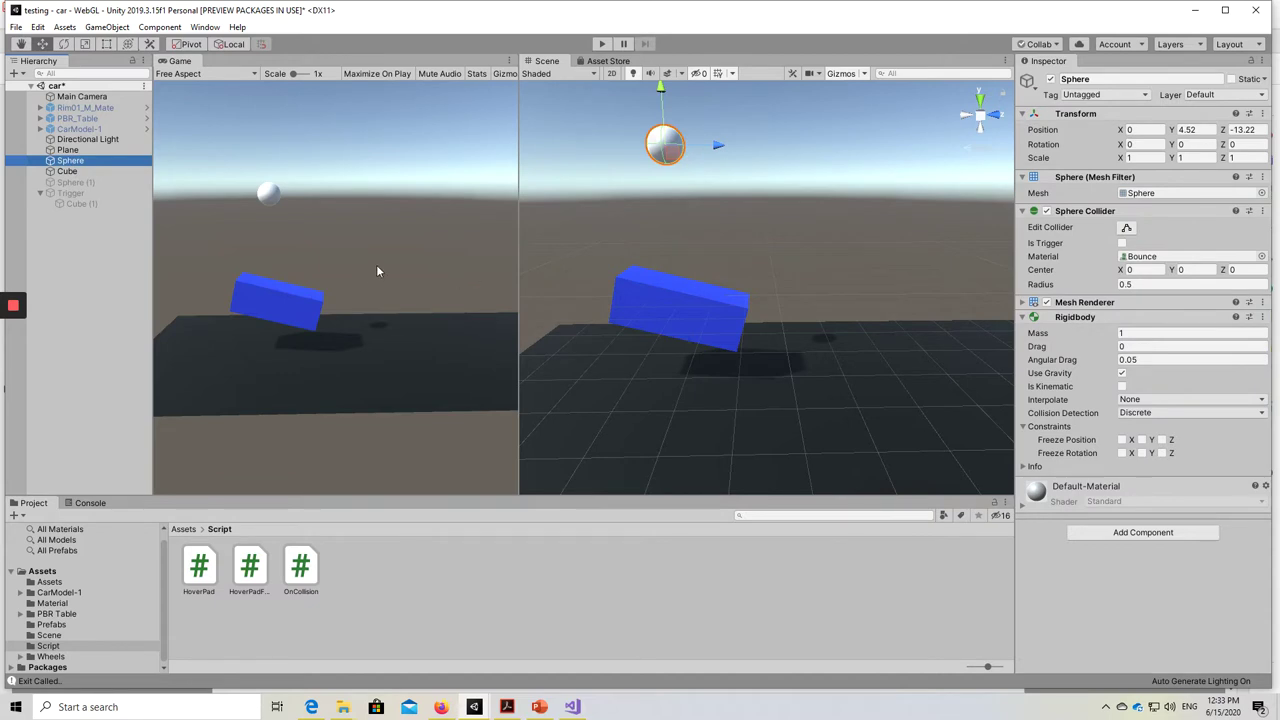
pyautogui.click(668, 292)
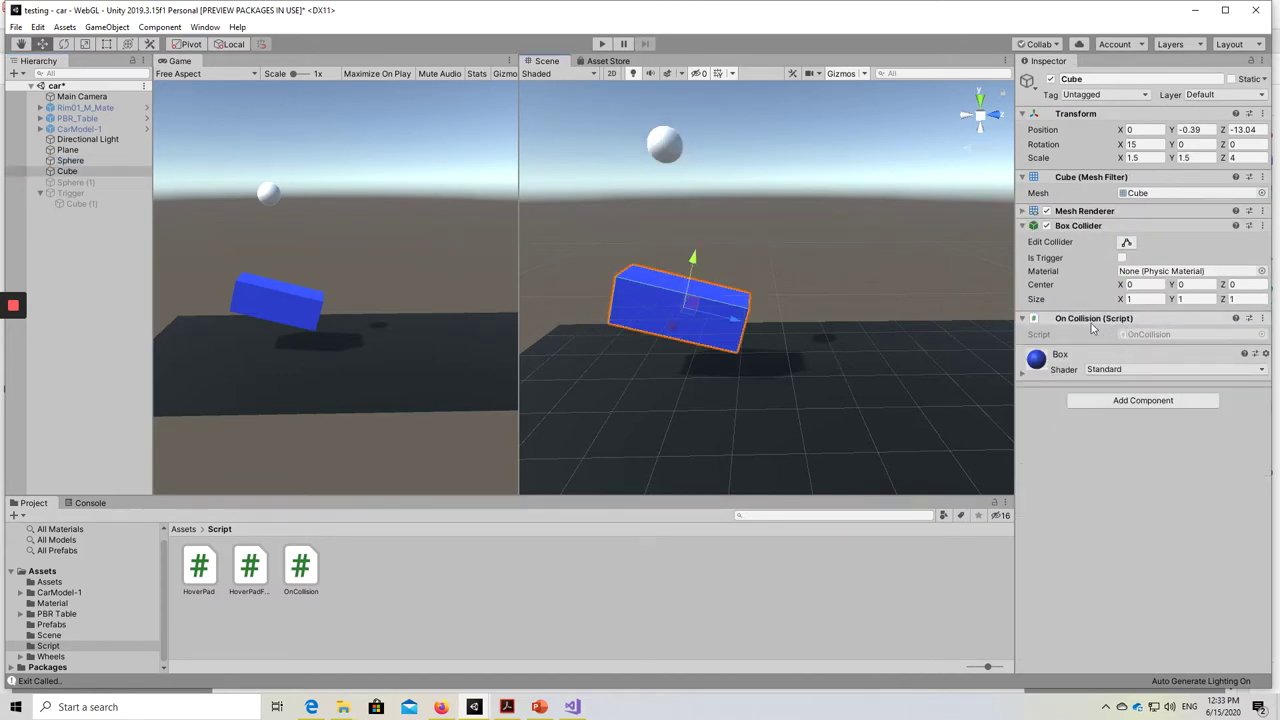
pyautogui.doubleClick(1143, 334)
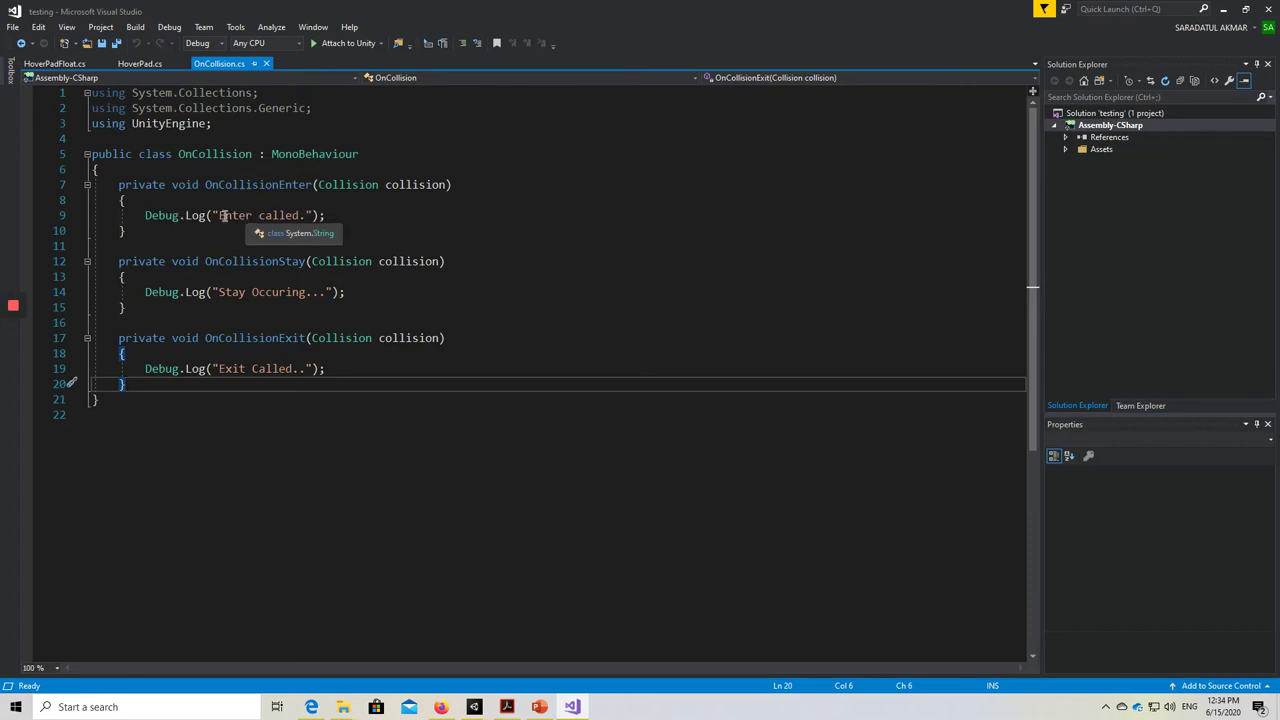
pyautogui.moveTo(214, 215); pyautogui.dragTo(312, 224)
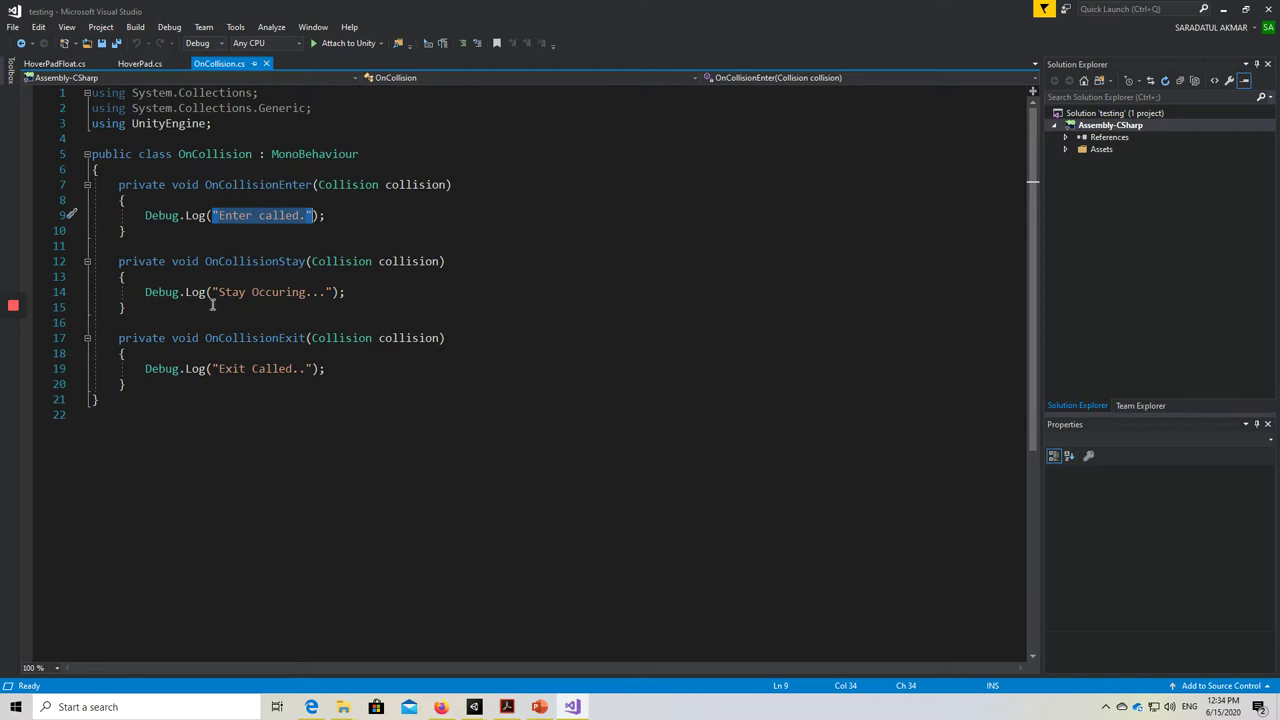
pyautogui.moveTo(213, 293); pyautogui.dragTo(329, 292)
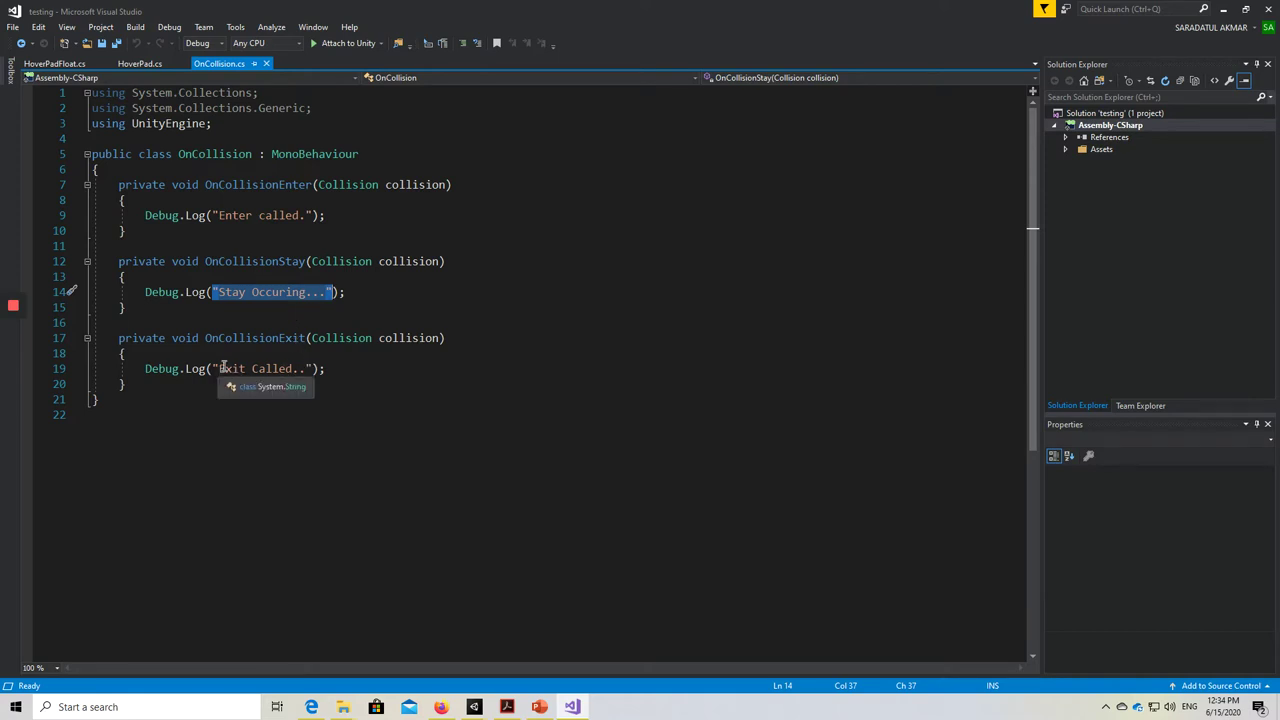
pyautogui.moveTo(219, 369); pyautogui.dragTo(306, 369)
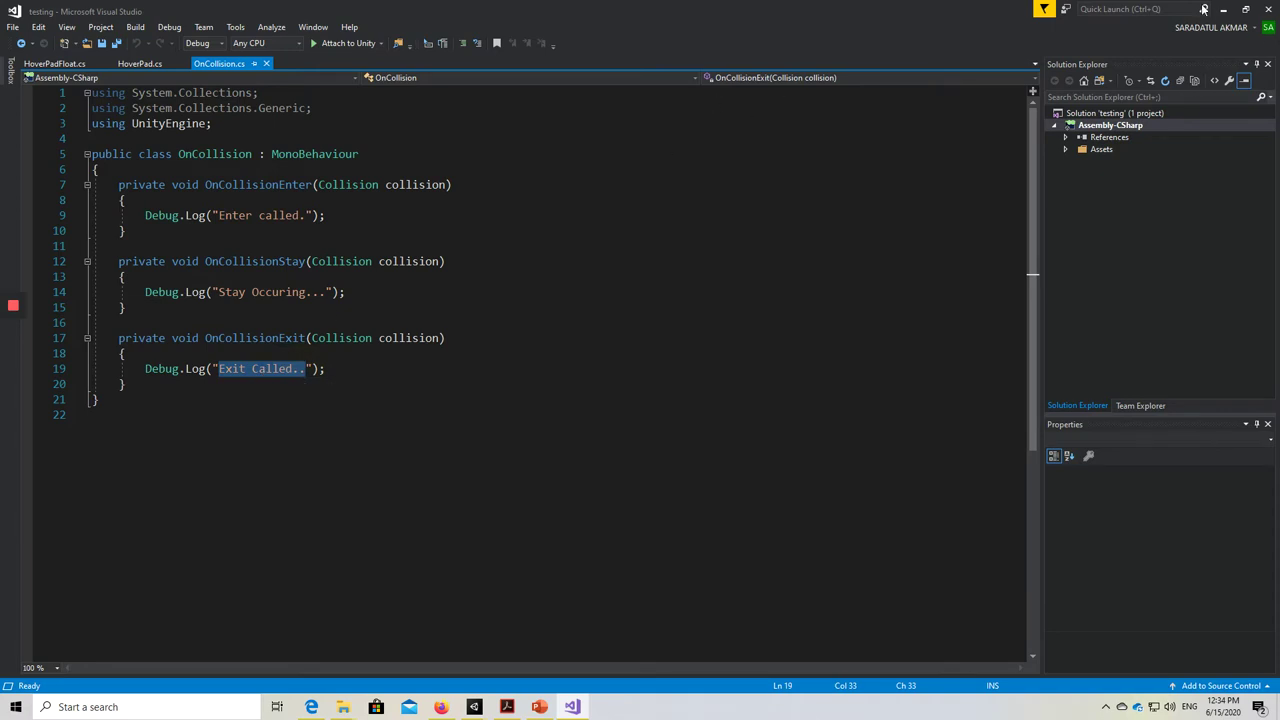
# - Switch from Visual Studio back to the Unity editor with the car scene
pyautogui.hotkey('alt', 'Tab')
pyautogui.hotkey('alt', 'Tab')
pyautogui.hotkey('alt', 'Tab')
pyautogui.hotkey('alt', 'Tab')
pyautogui.hotkey('alt', 'Tab')
pyautogui.hotkey('alt', 'Tab')
pyautogui.hotkey('alt', 'Tab')
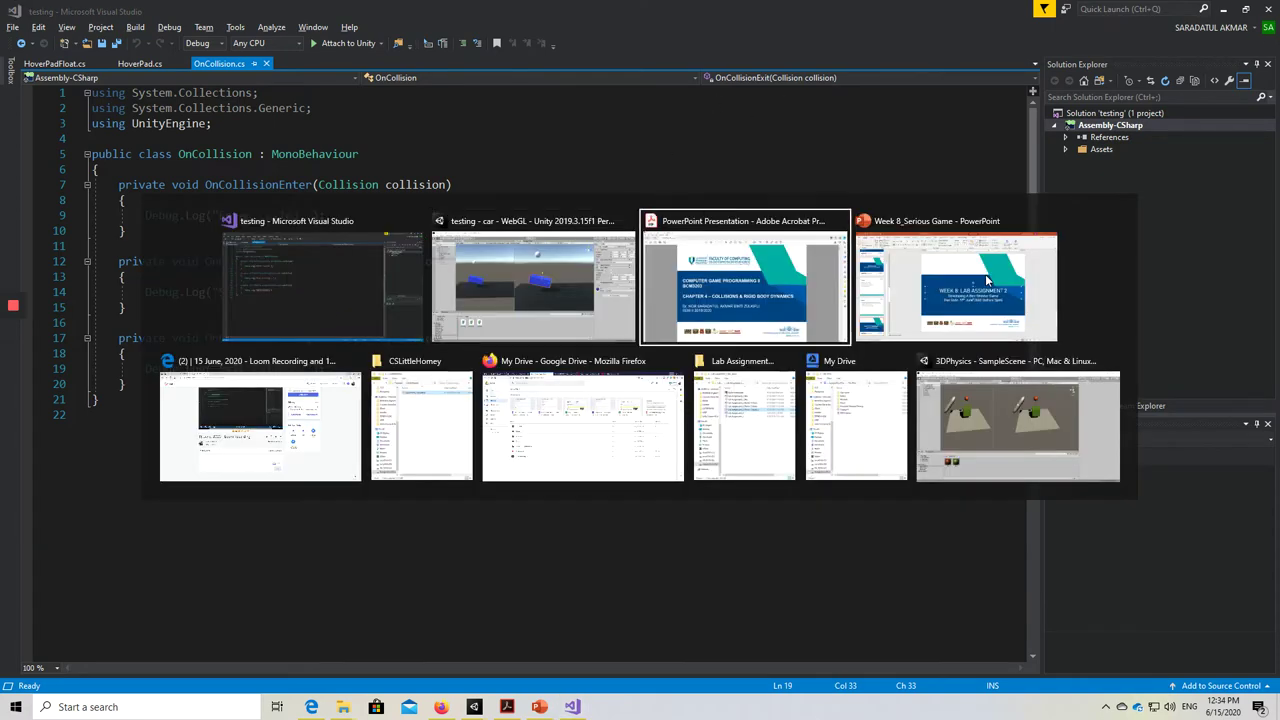
pyautogui.hotkey('alt', 'Tab')
pyautogui.hotkey('alt', 'Tab')
pyautogui.hotkey('alt', 'Tab')
pyautogui.hotkey('alt', 'Tab')
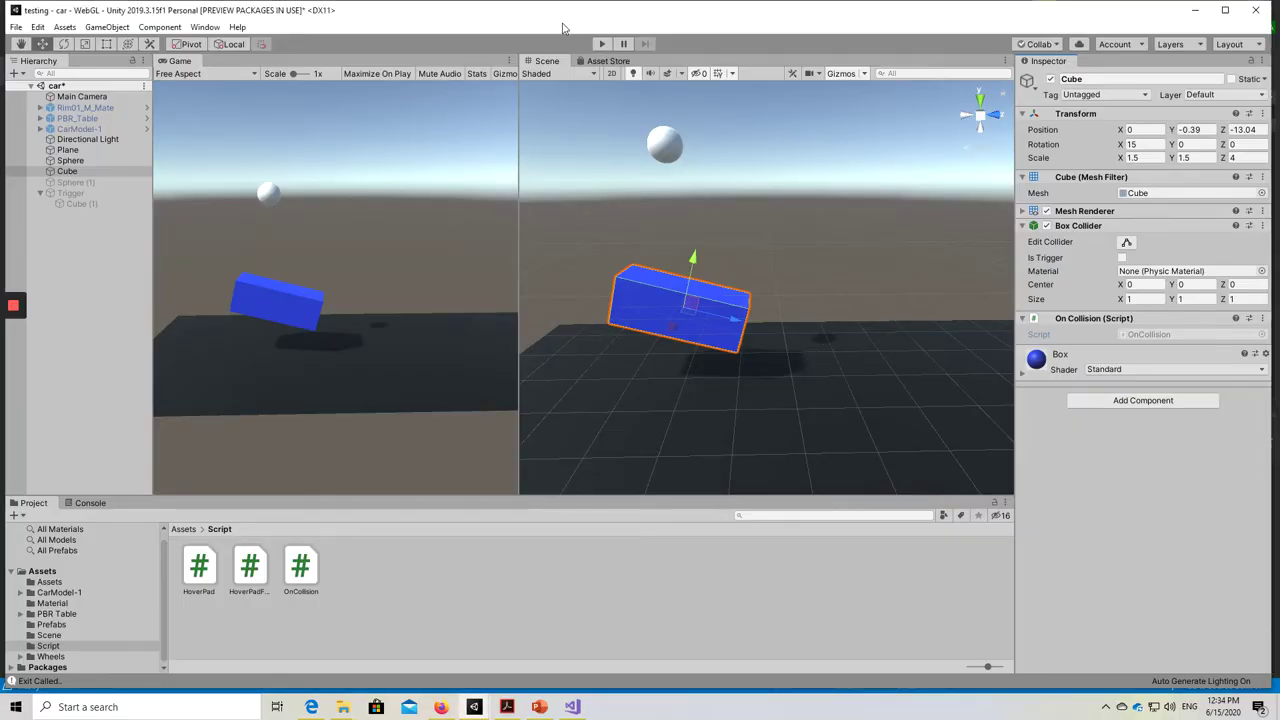
# - Turn off message collapsing in the Console and clear the logged messages
pyautogui.click(90, 504)
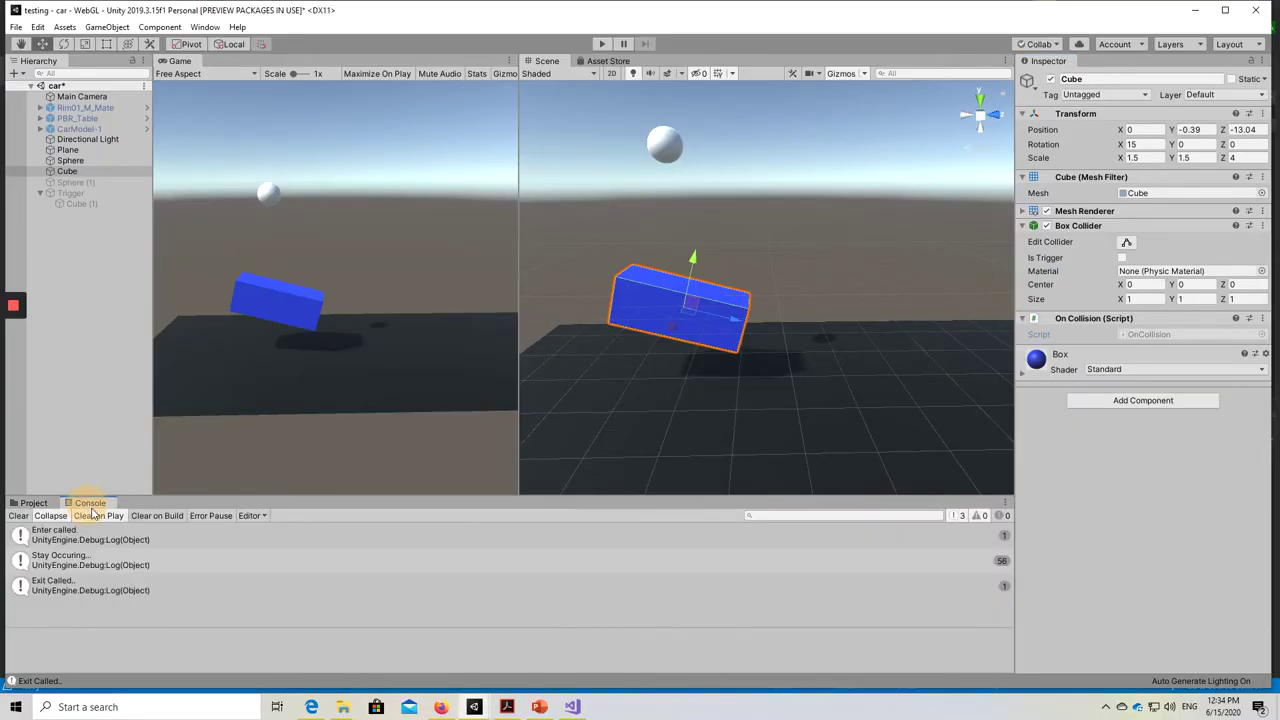
pyautogui.click(152, 515)
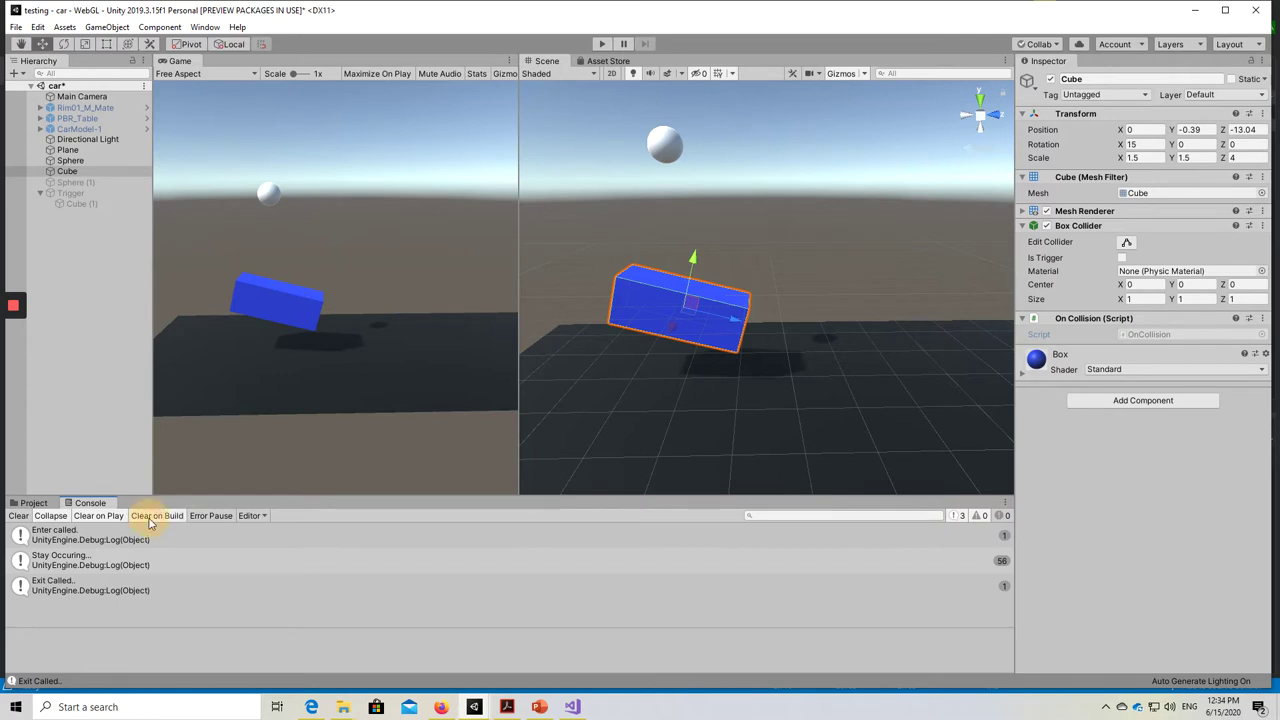
pyautogui.click(55, 516)
pyautogui.click(17, 516)
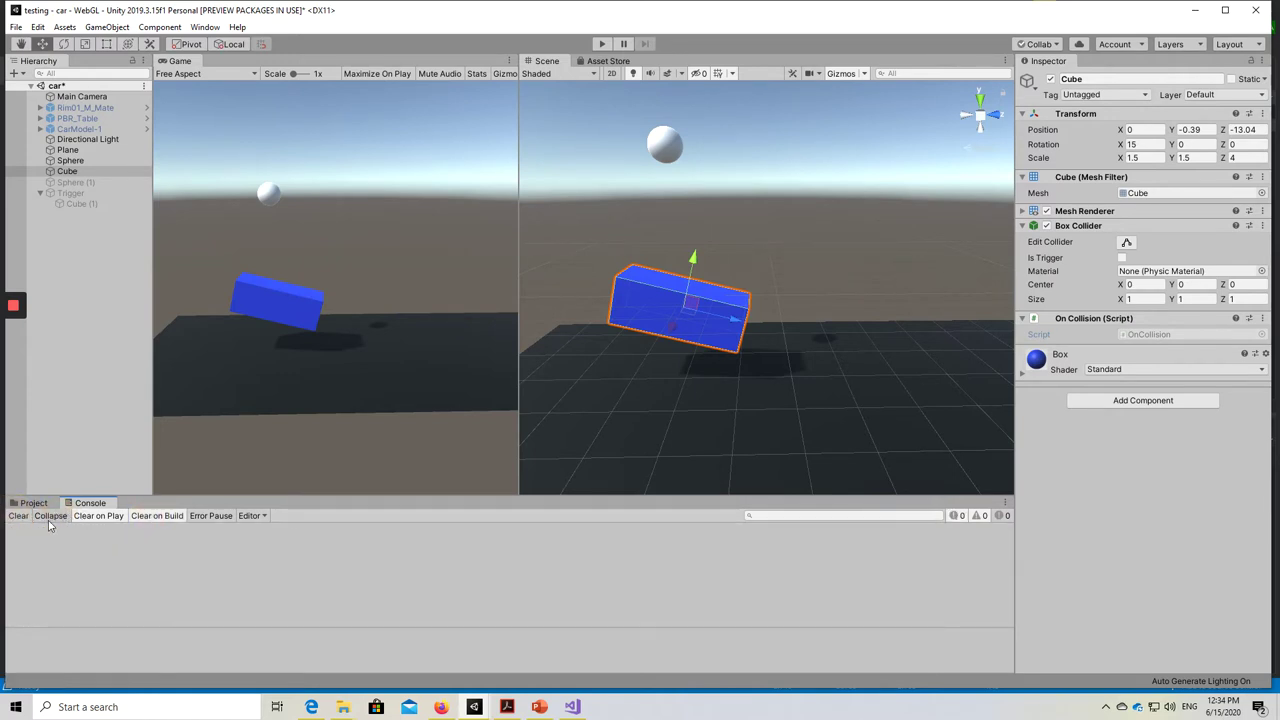
# - Play the scene and stop it, then rerun it and pause to examine the individual collision messages
pyautogui.click(599, 46)
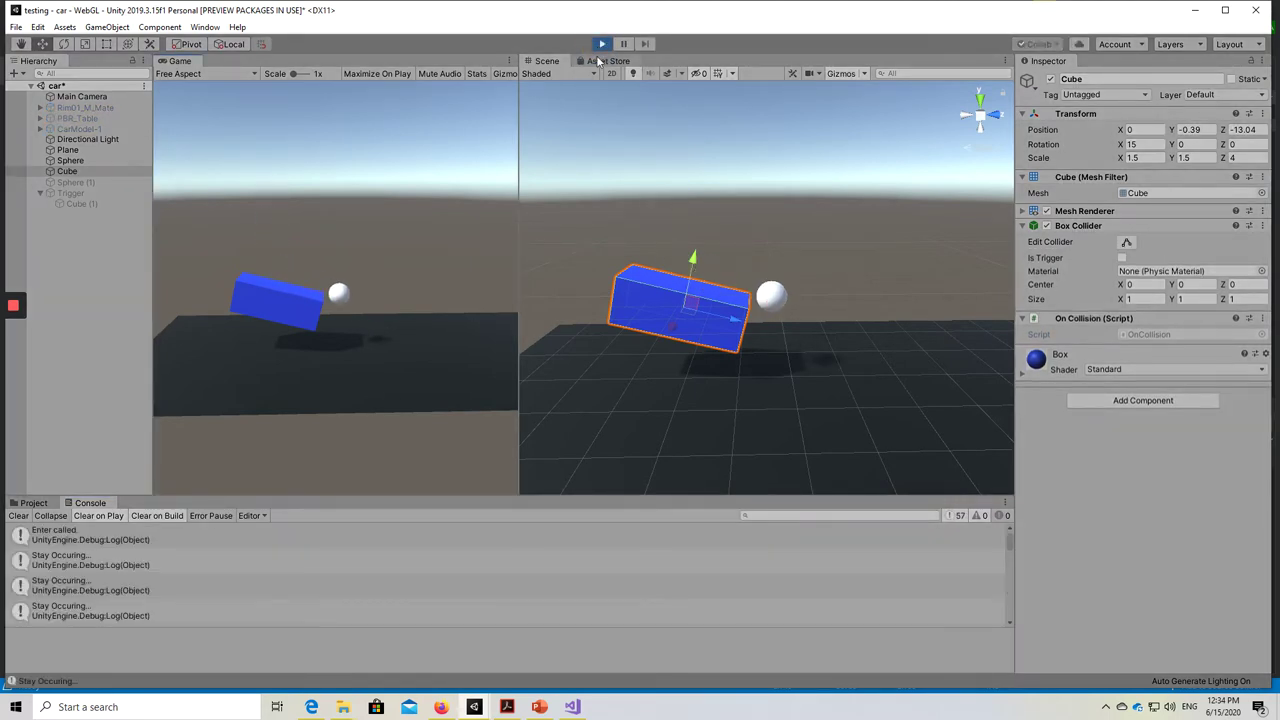
pyautogui.click(600, 46)
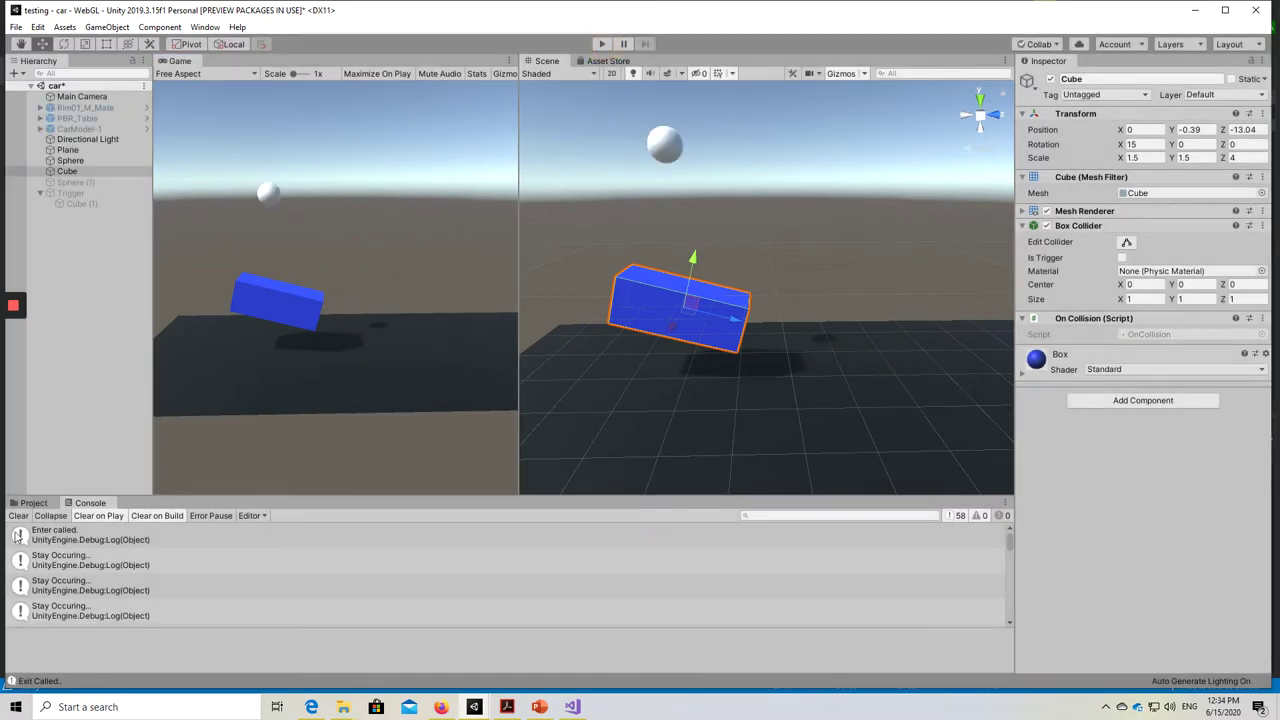
pyautogui.click(601, 44)
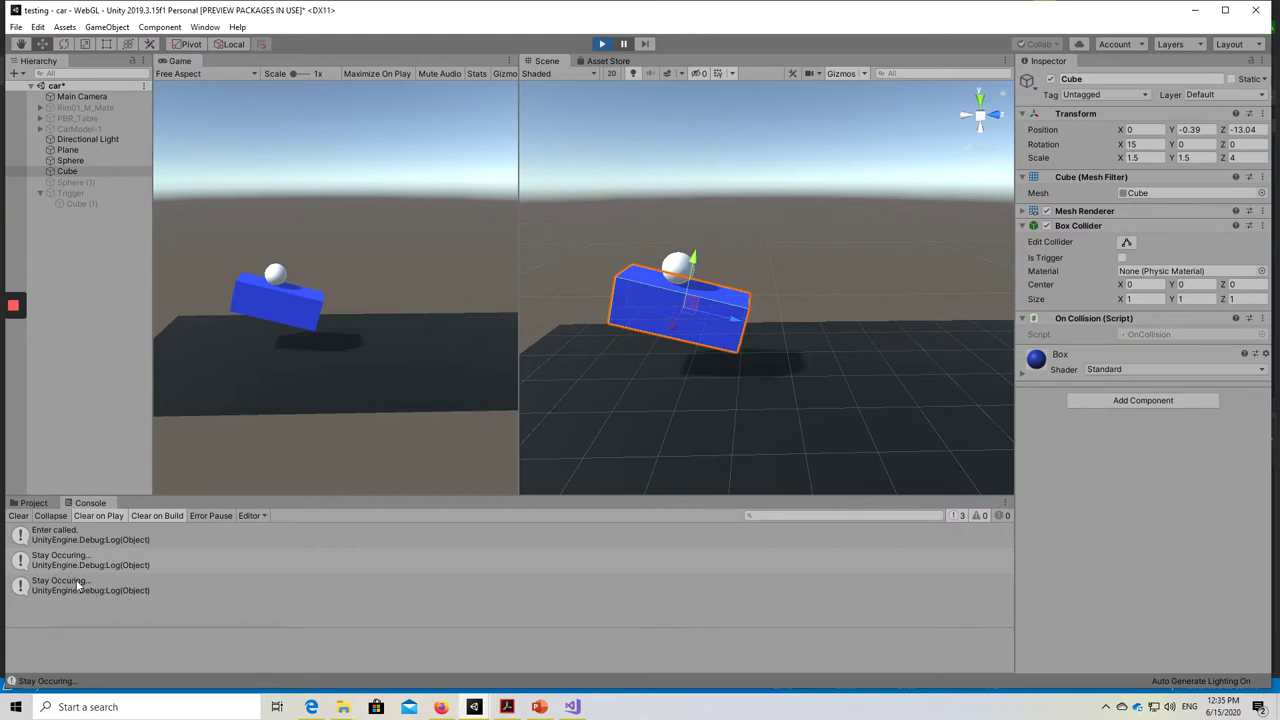
pyautogui.click(622, 45)
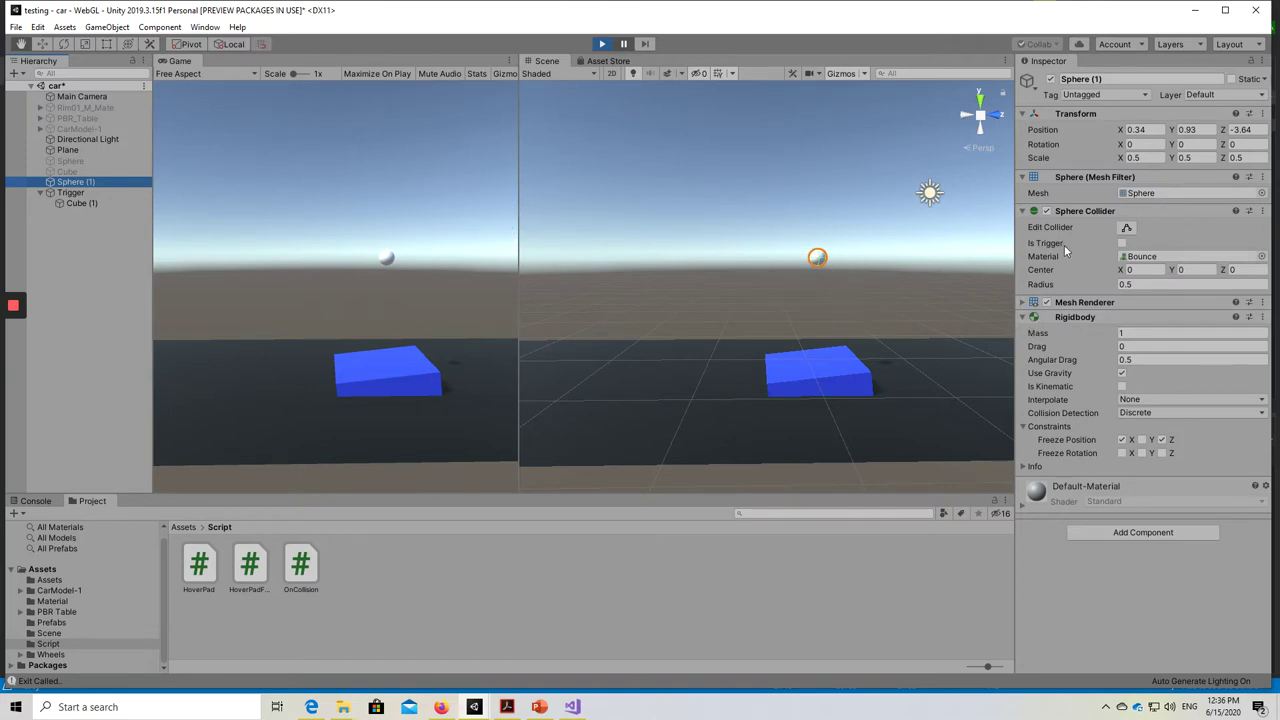
# - Enable Is Trigger on the Sphere Collider of Sphere (1), then disable it again
pyautogui.click(1122, 243)
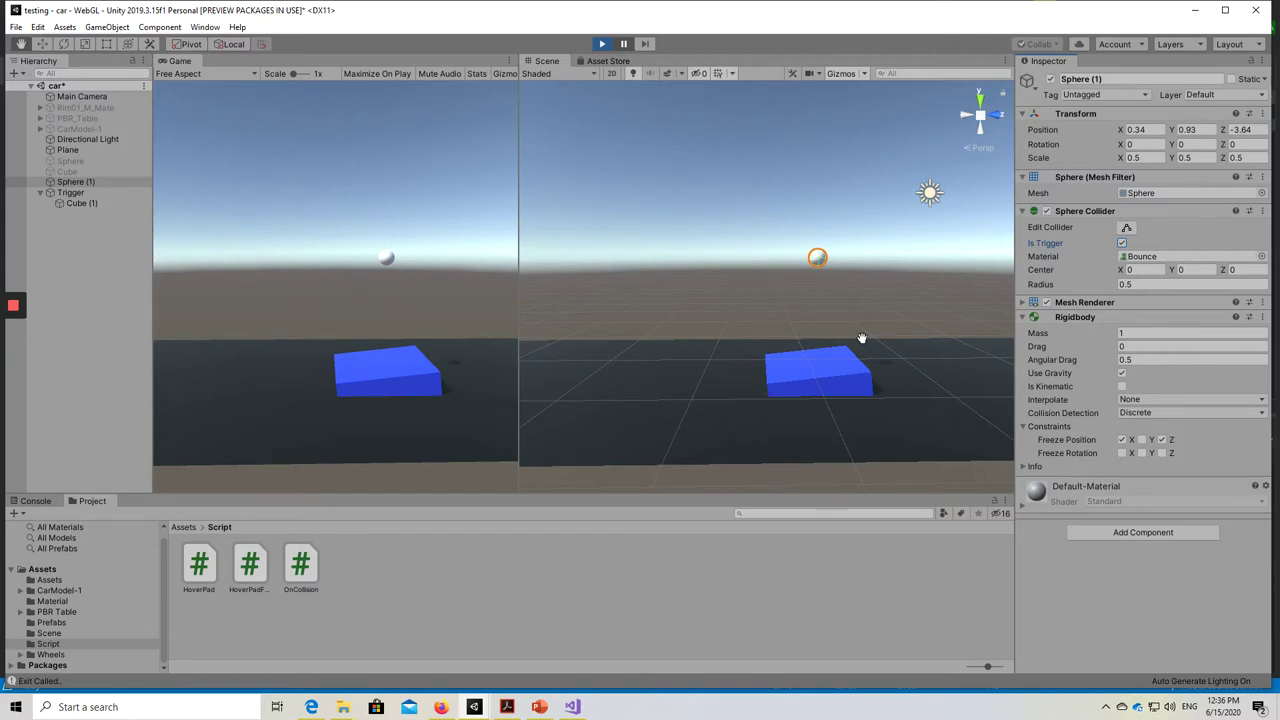
pyautogui.click(1122, 244)
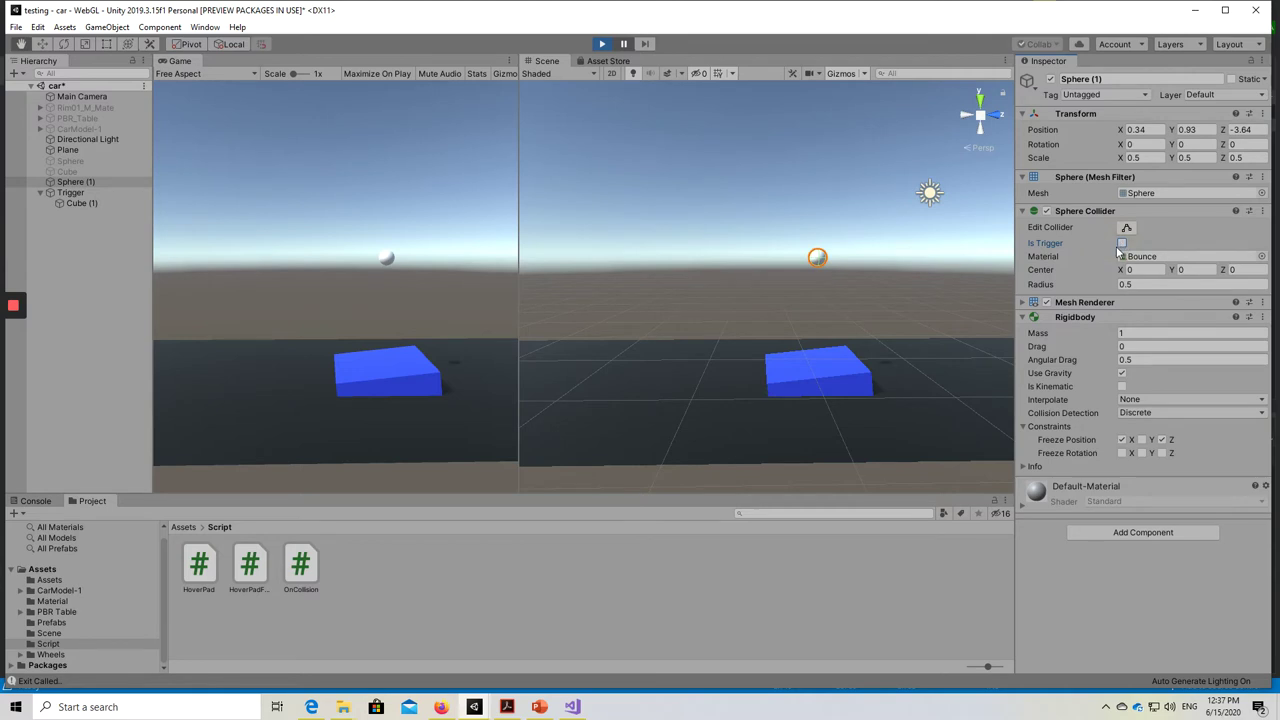
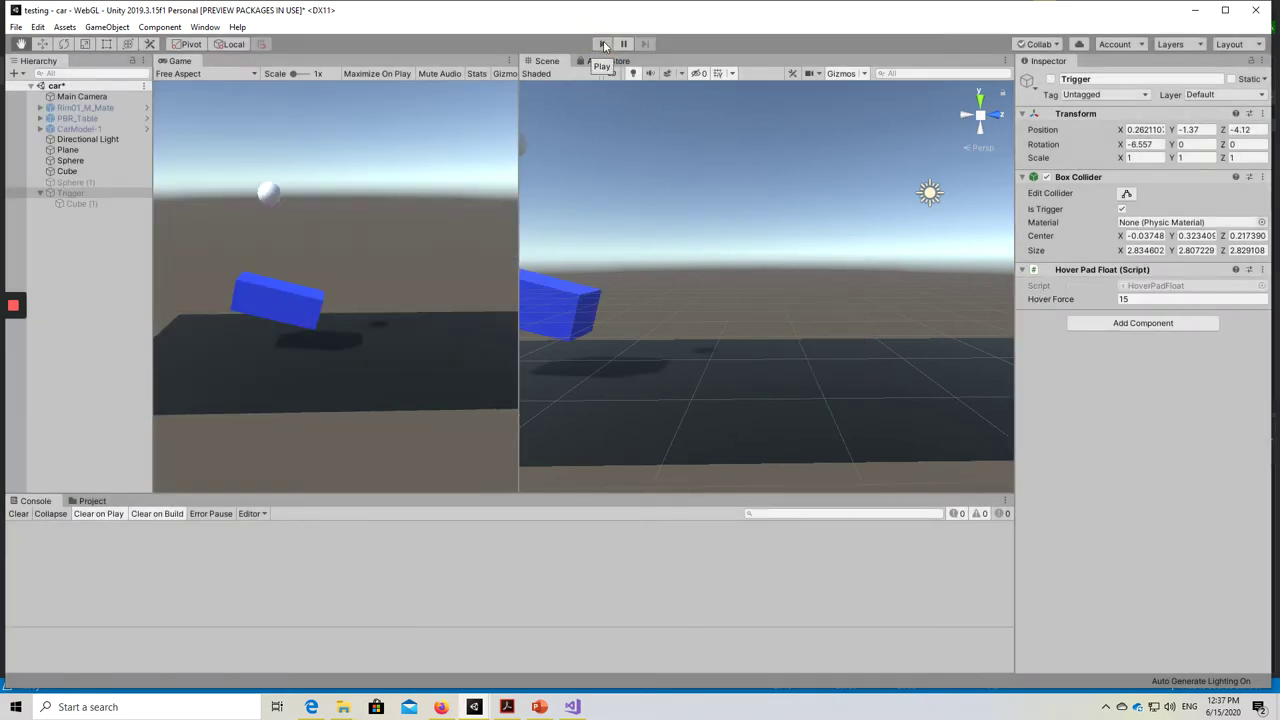
# - Run the scene to watch the Sphere roll down the tilted Cube and log messages, then stop play mode
pyautogui.click(603, 44)
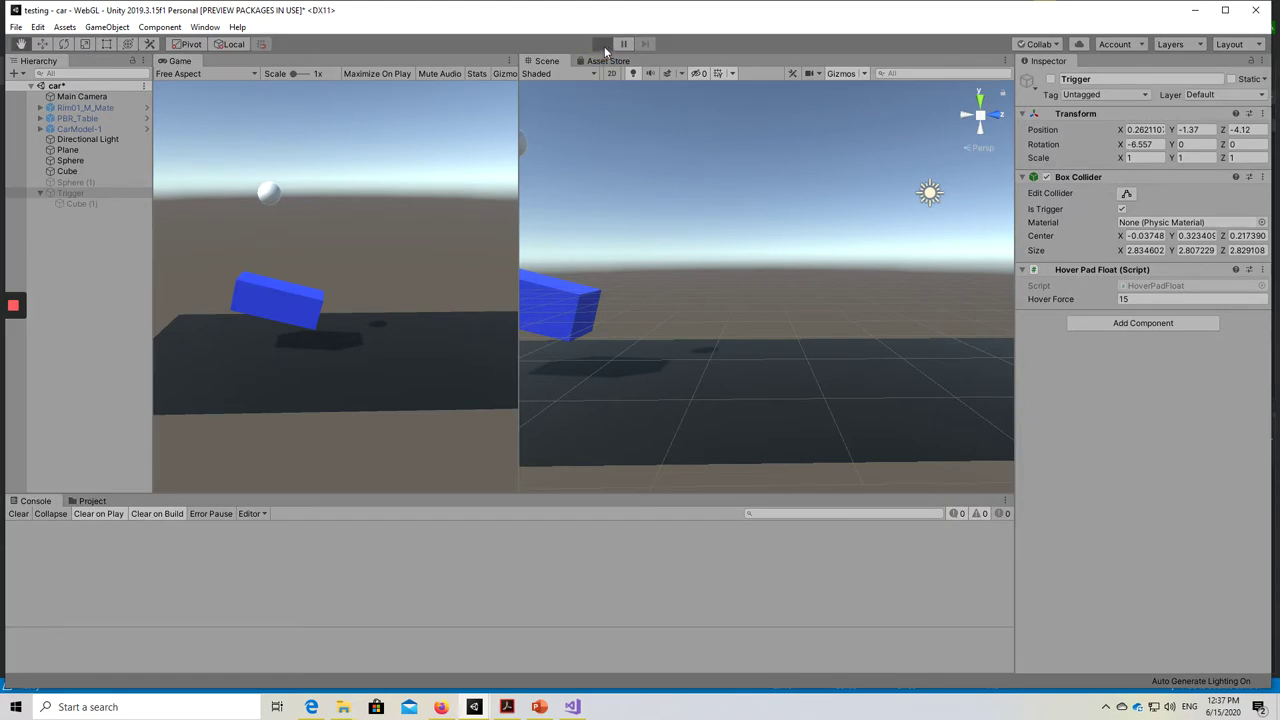
pyautogui.click(603, 44)
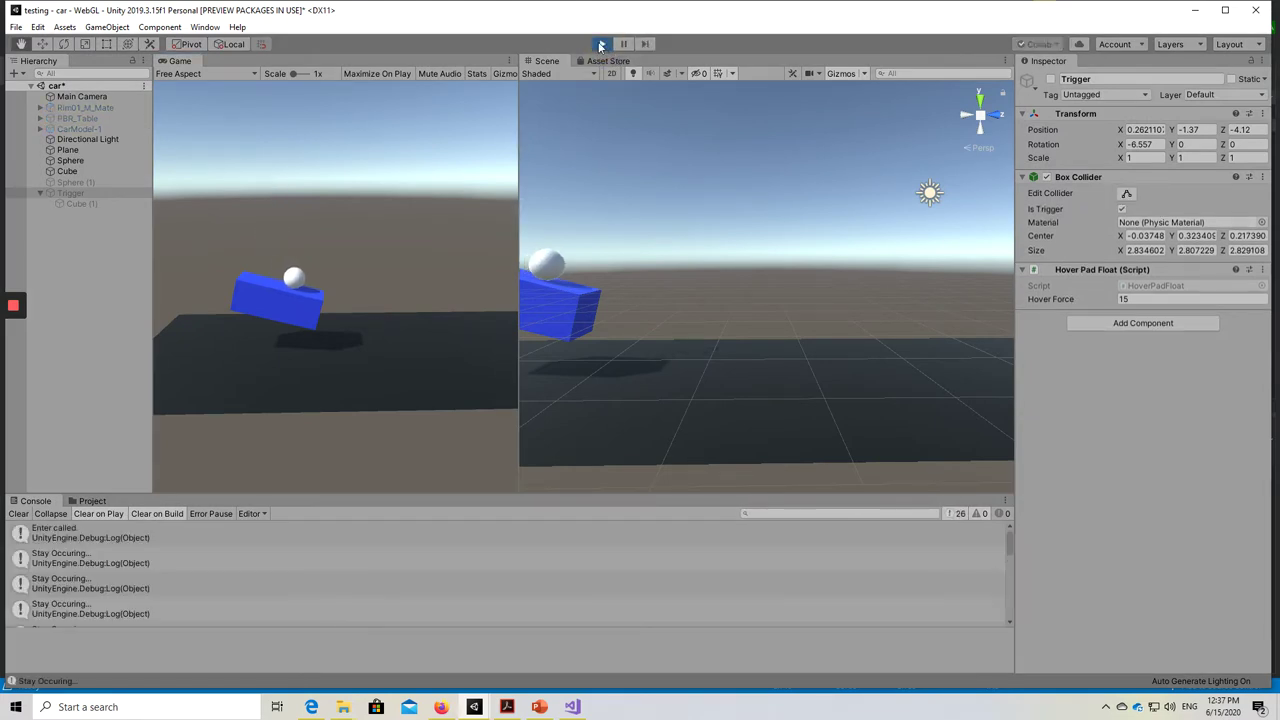
pyautogui.click(601, 45)
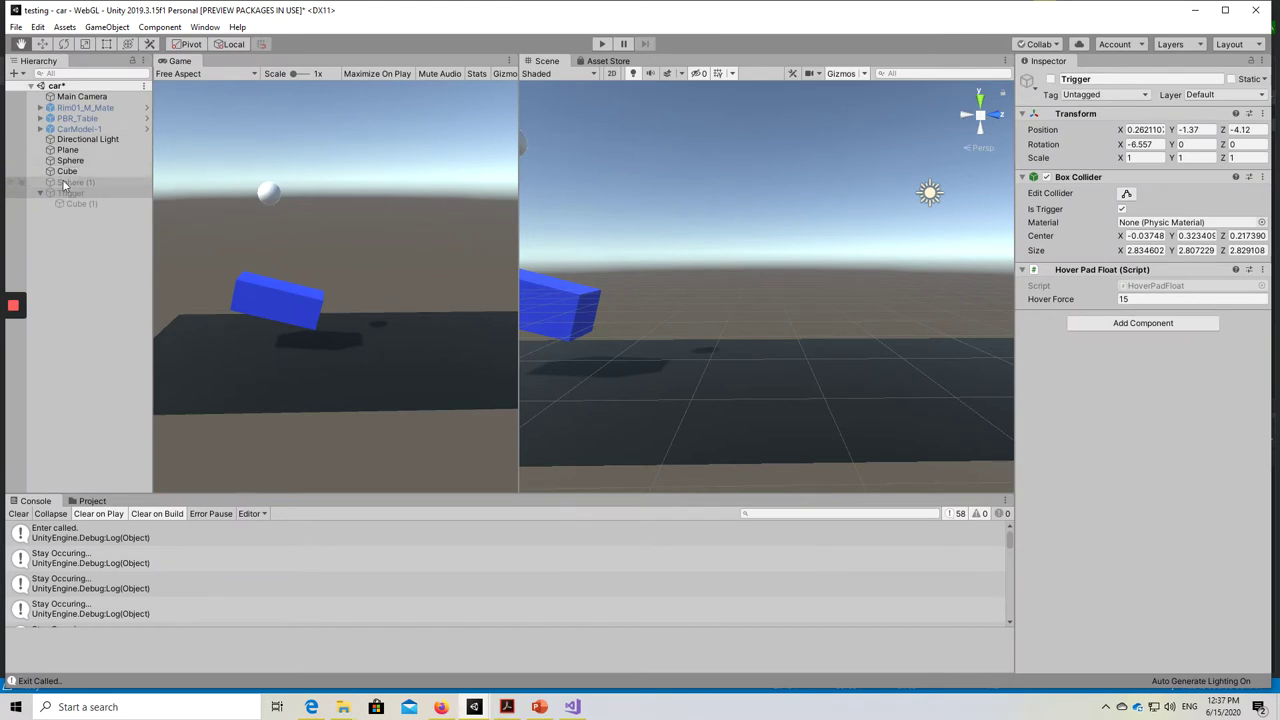
# - Deactivate the Sphere and Cube objects in the scene
pyautogui.rightClick(53, 163)
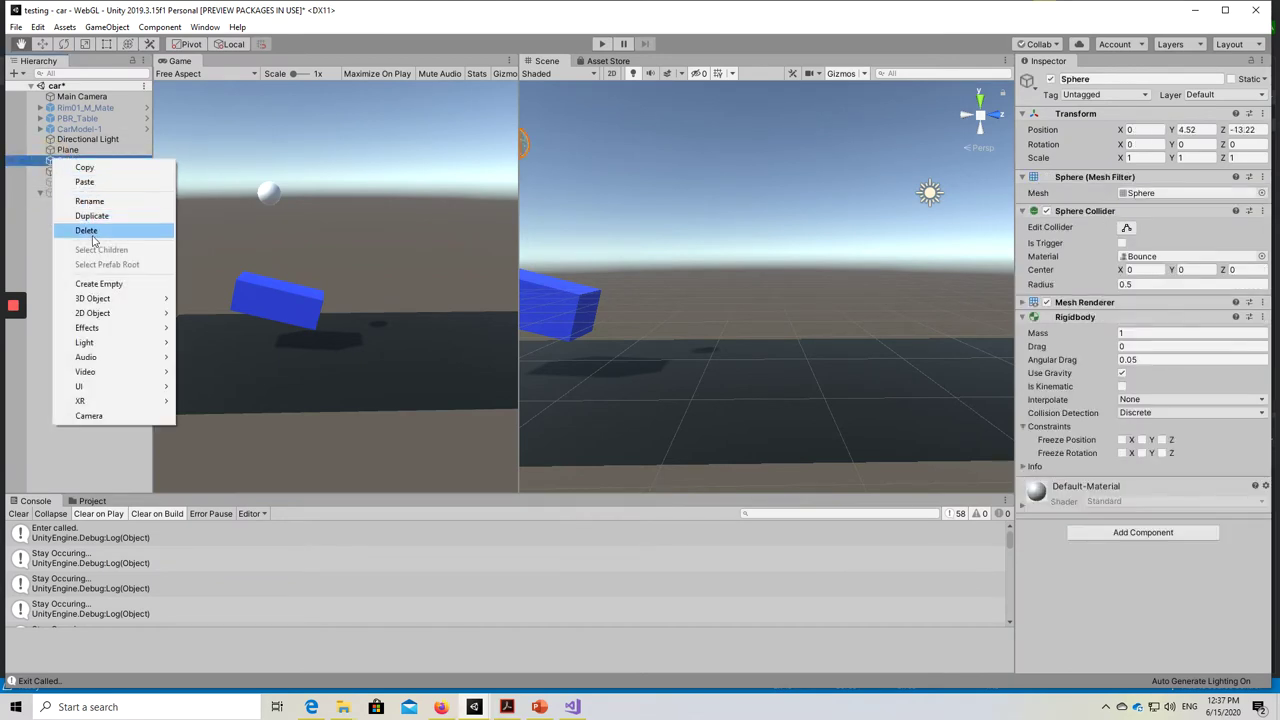
pyautogui.click(35, 162)
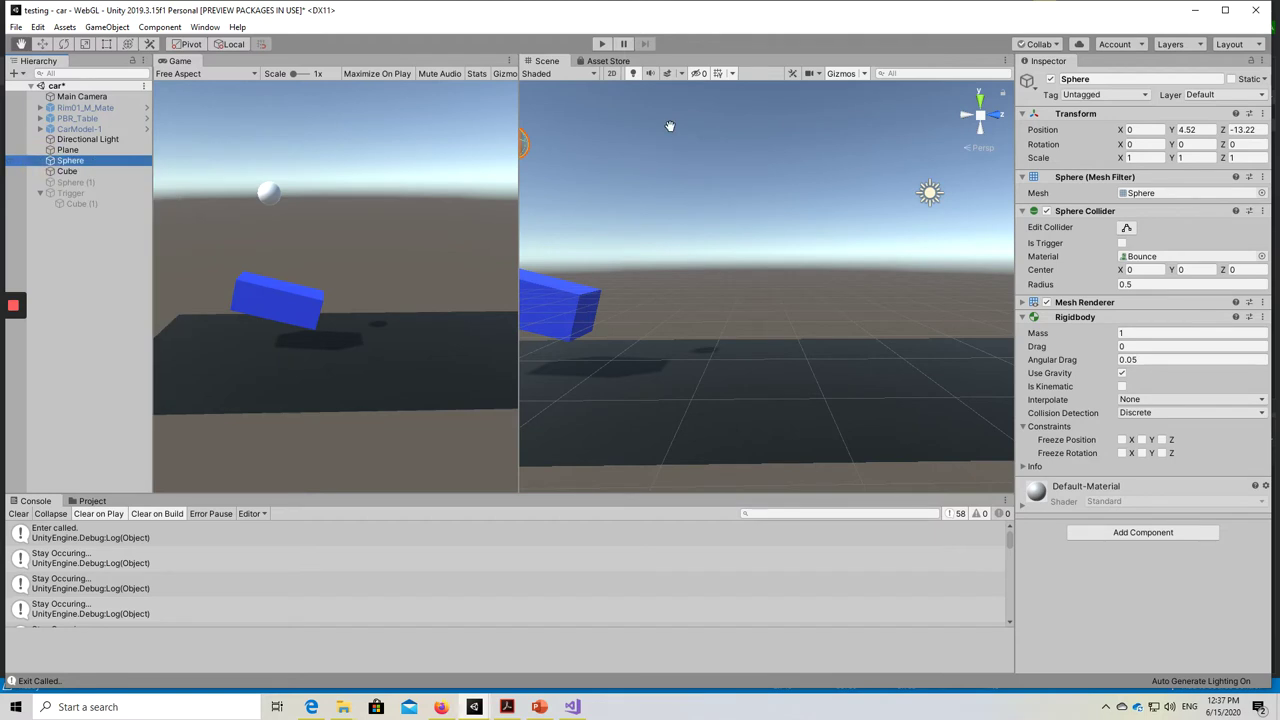
pyautogui.click(1050, 78)
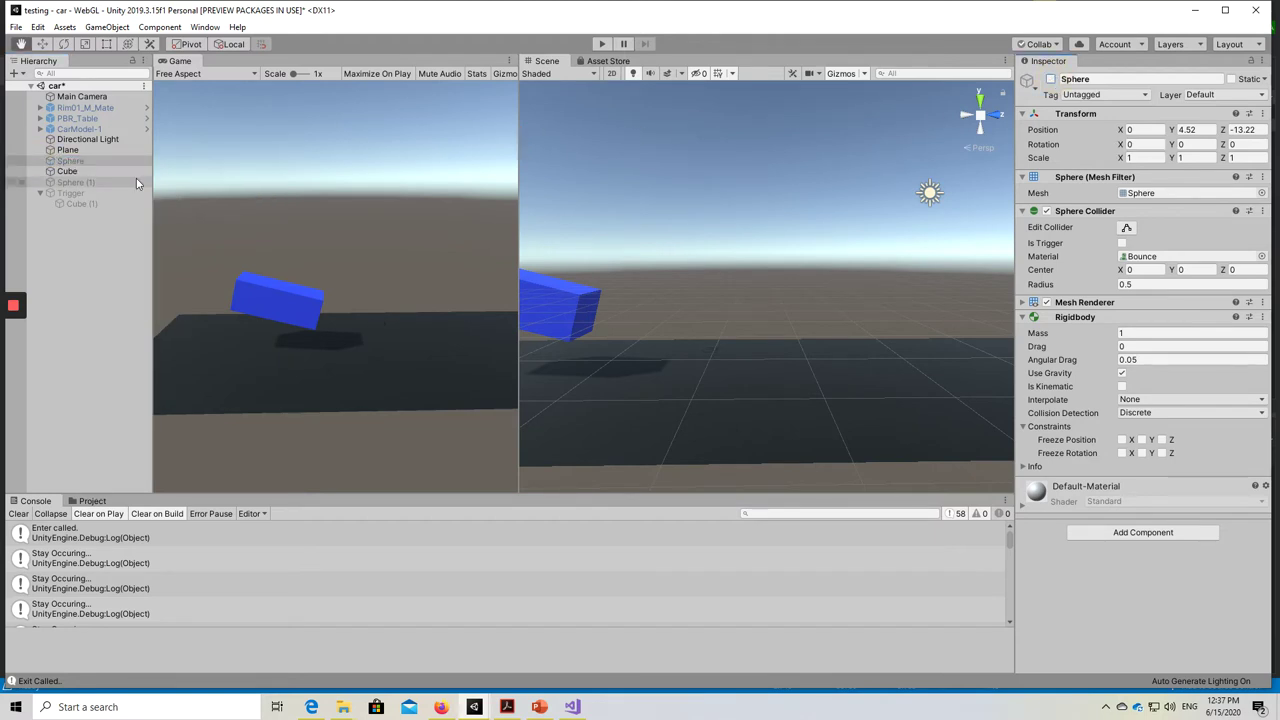
pyautogui.click(66, 172)
pyautogui.click(1050, 78)
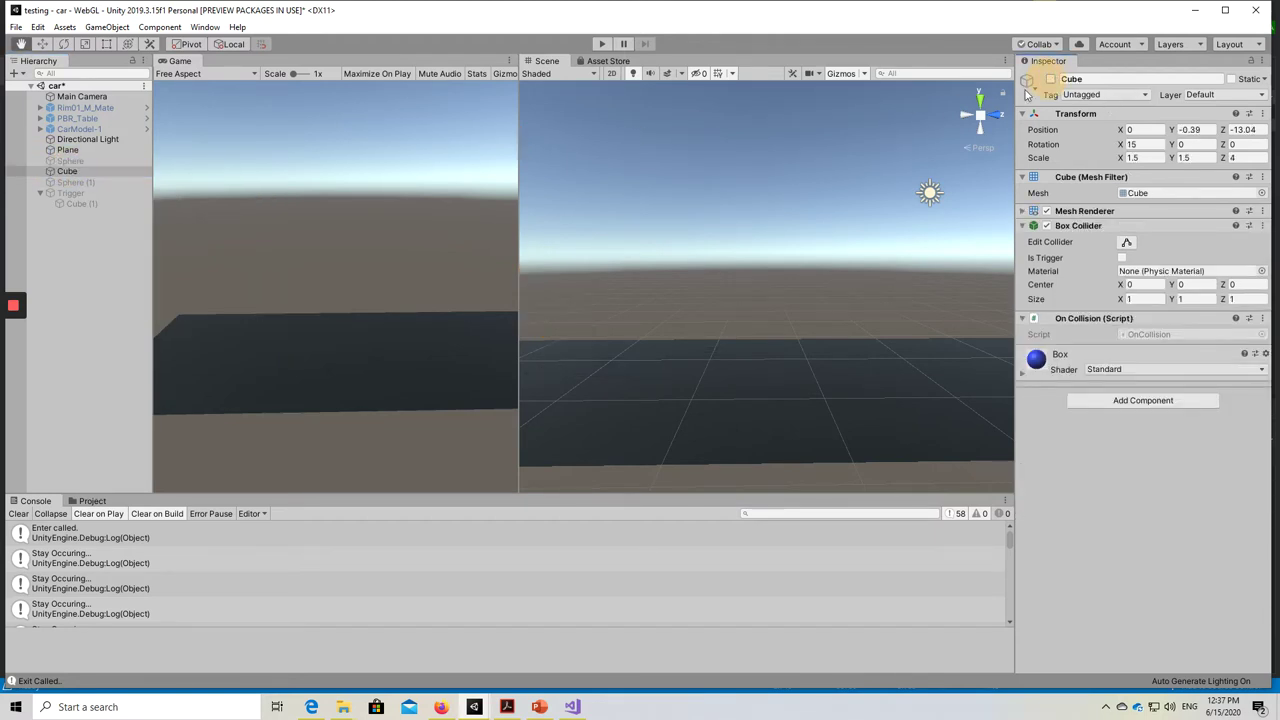
# - Activate the Sphere (1) and Trigger objects in the scene
pyautogui.click(72, 182)
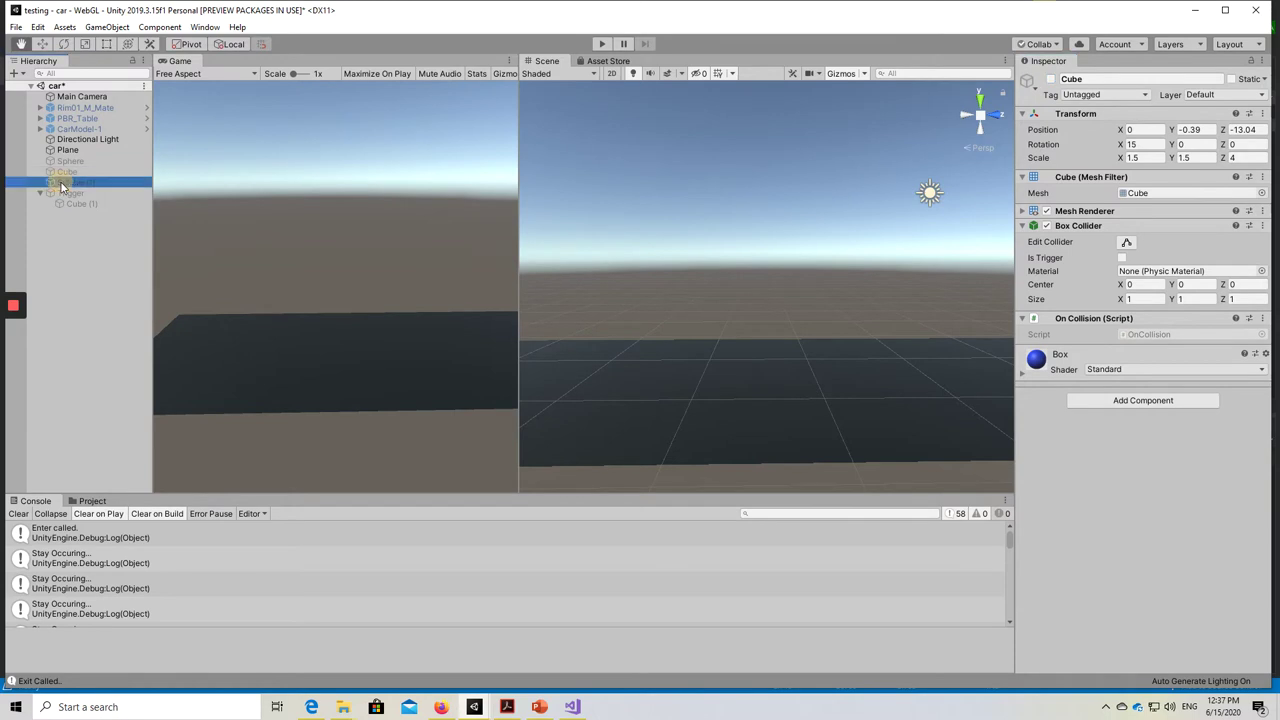
pyautogui.click(1050, 78)
pyautogui.click(75, 193)
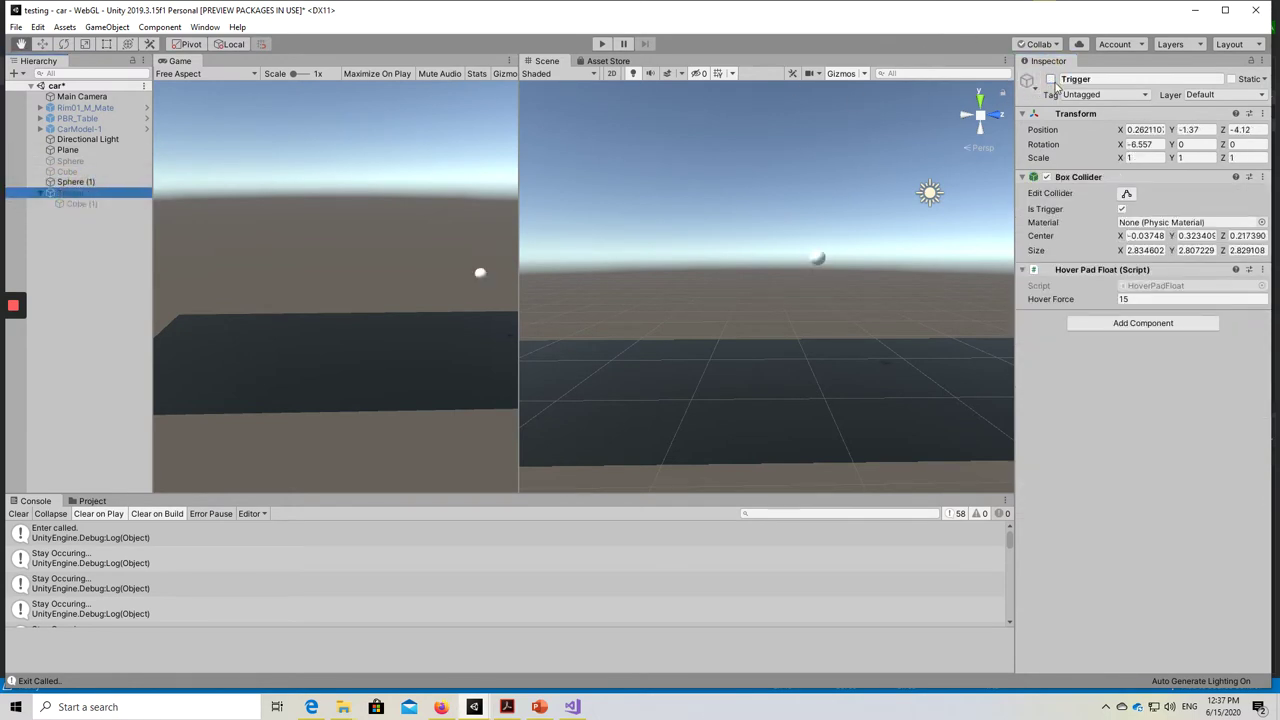
pyautogui.click(1050, 78)
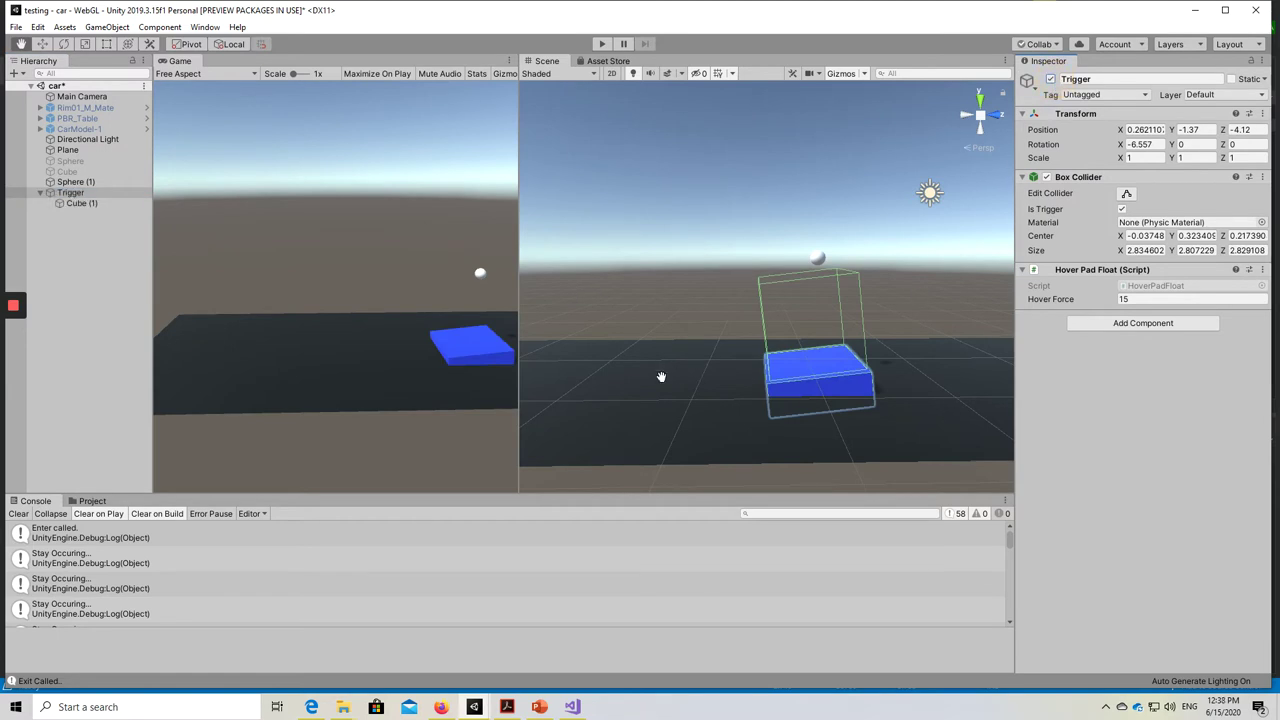
# - Align the Main Camera with the current Scene view
pyautogui.click(80, 96)
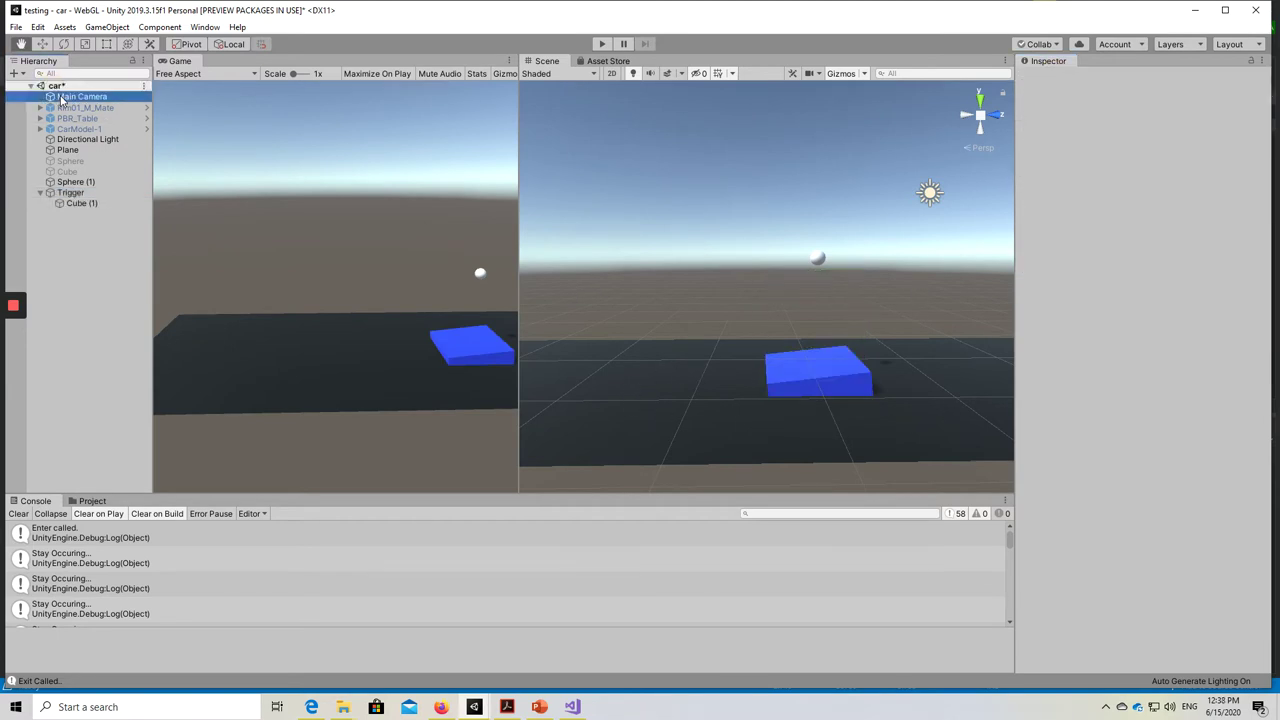
pyautogui.click(106, 27)
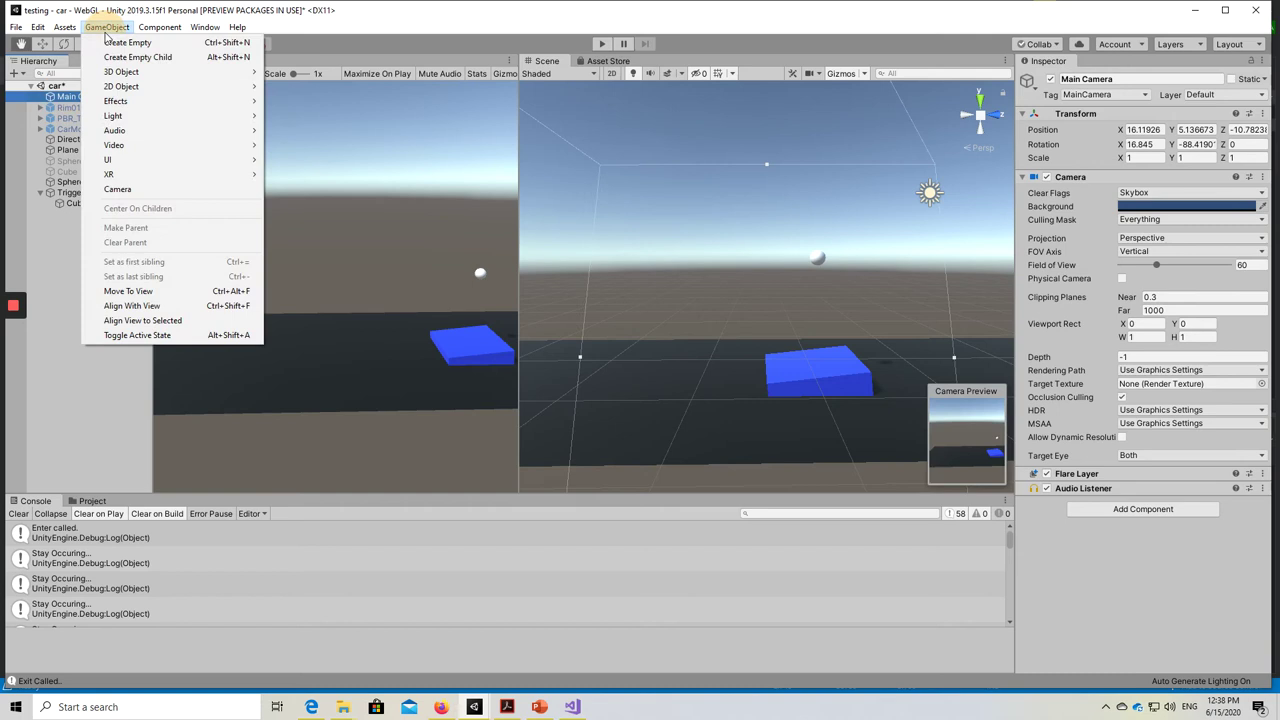
pyautogui.click(135, 306)
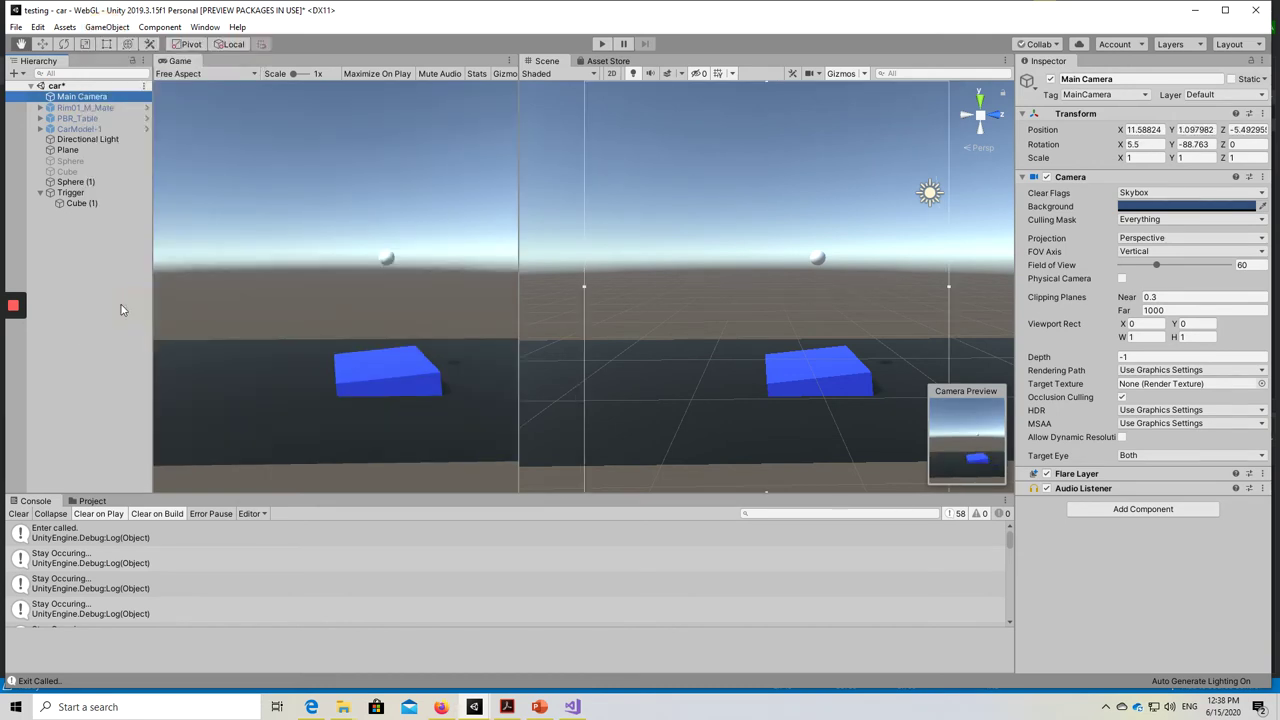
# - Remove the Hover Pad Float script from the Trigger object and show the project's Script folder
pyautogui.click(81, 203)
pyautogui.click(81, 191)
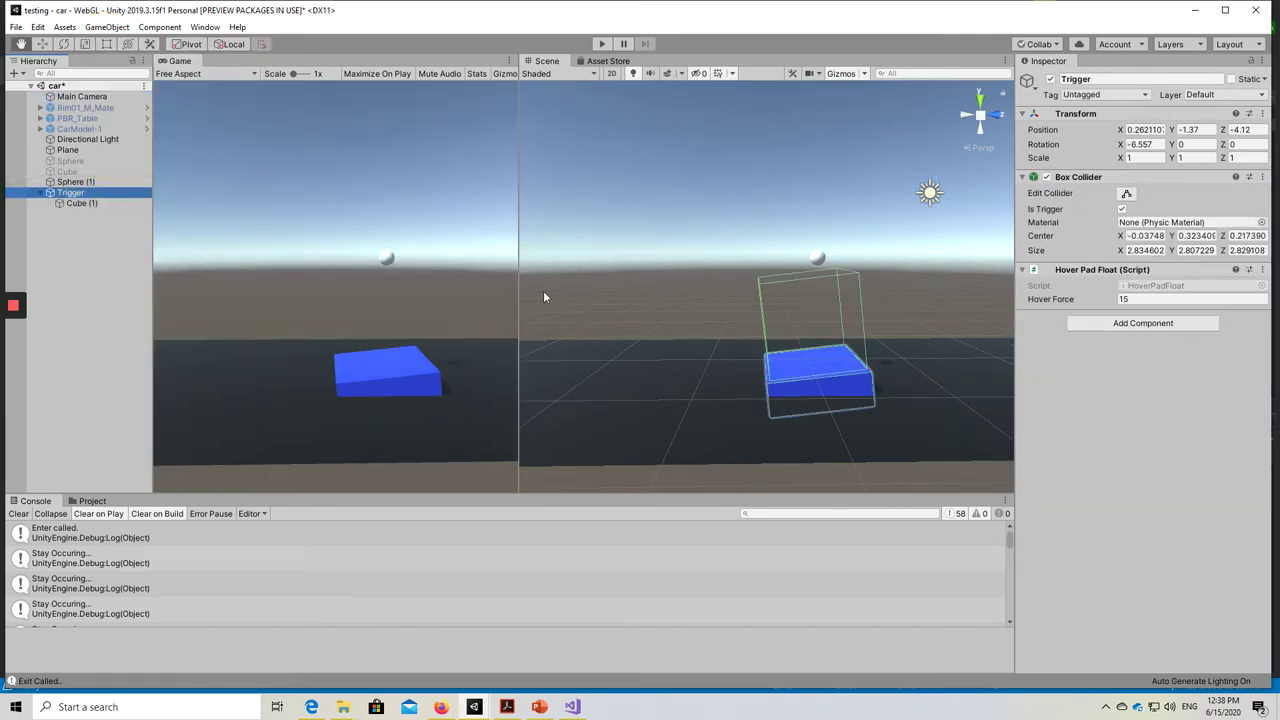
pyautogui.click(1262, 270)
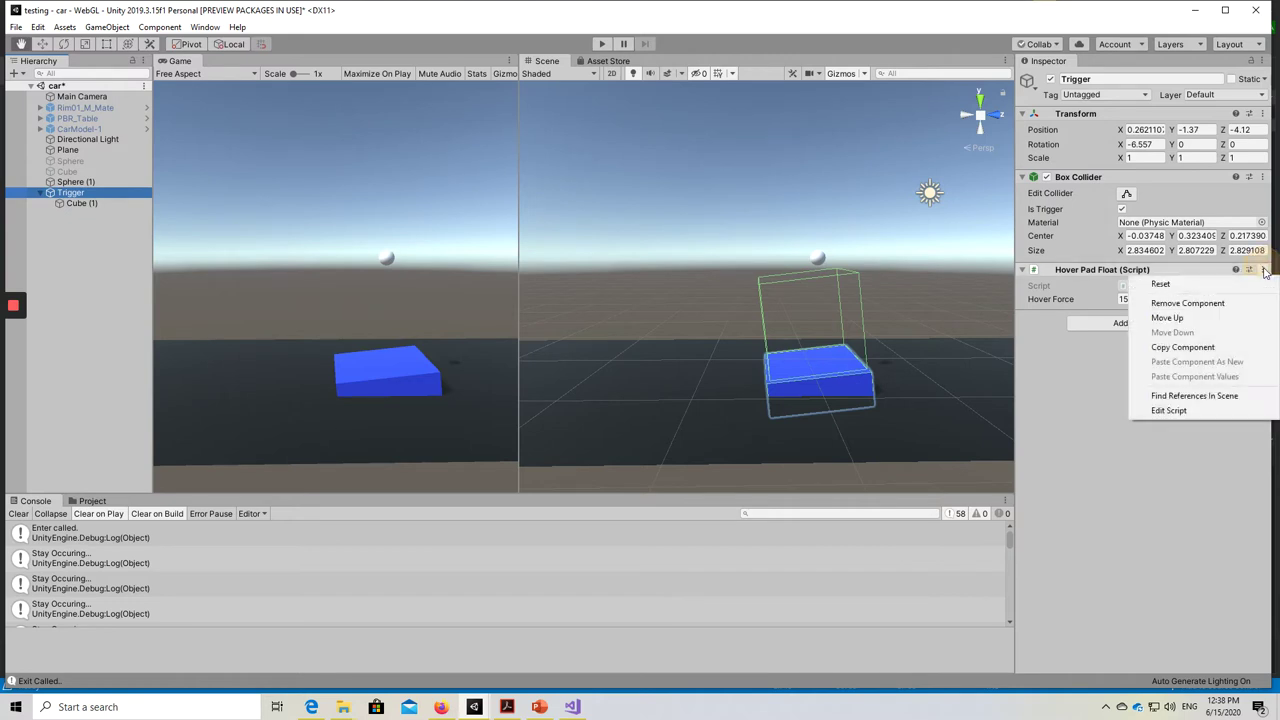
pyautogui.click(1188, 304)
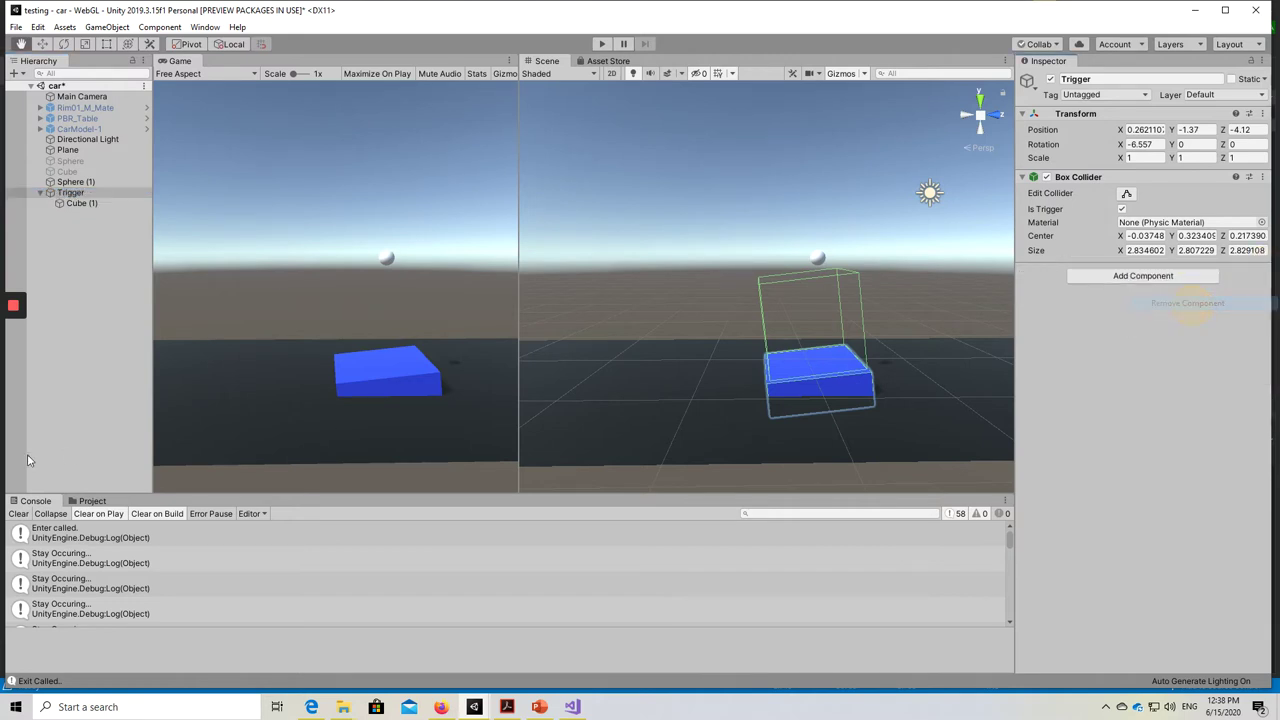
pyautogui.click(88, 500)
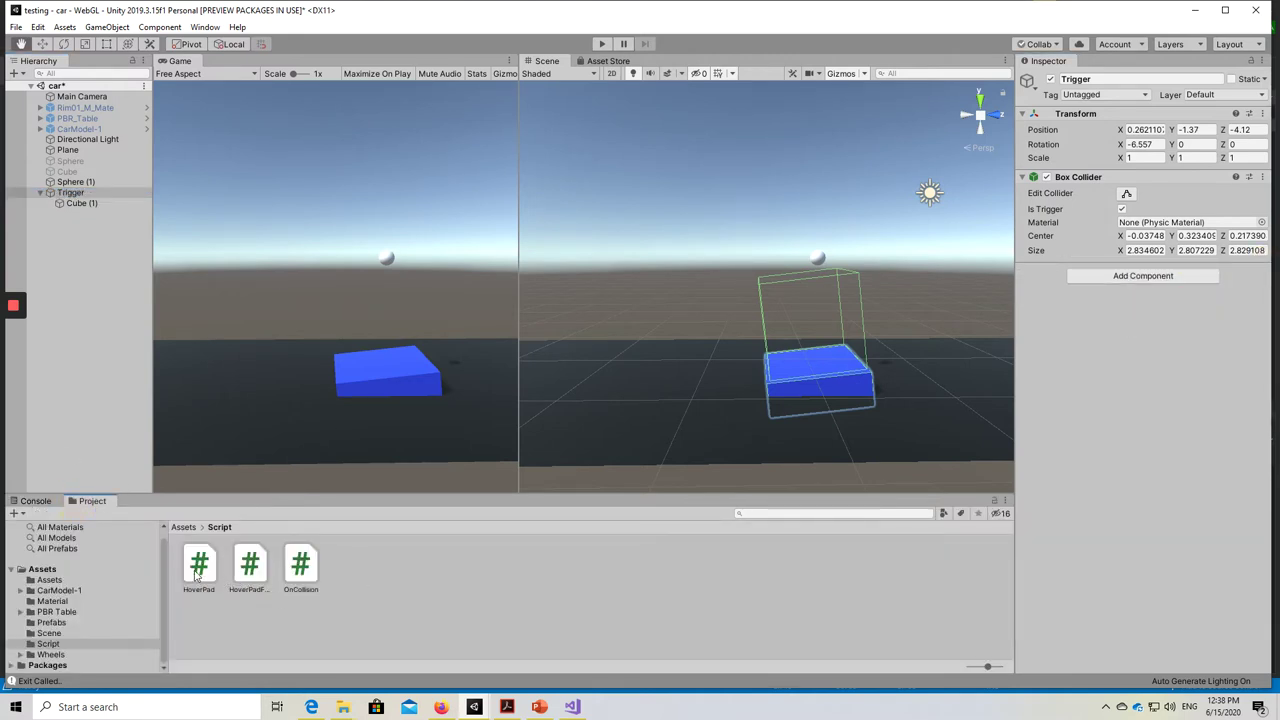
# - Attach the HoverPad script to the Trigger object and test it in Play mode, checking and clearing the Console log
pyautogui.moveTo(197, 575); pyautogui.dragTo(1066, 300)
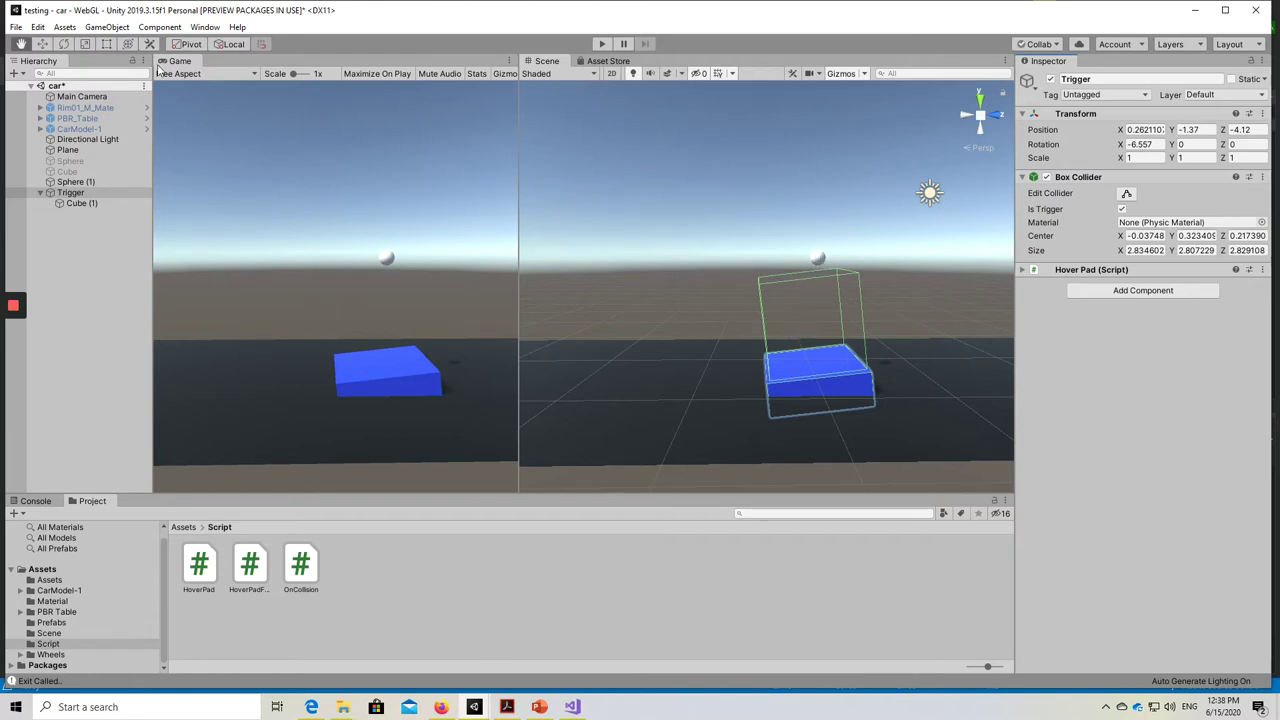
pyautogui.click(599, 44)
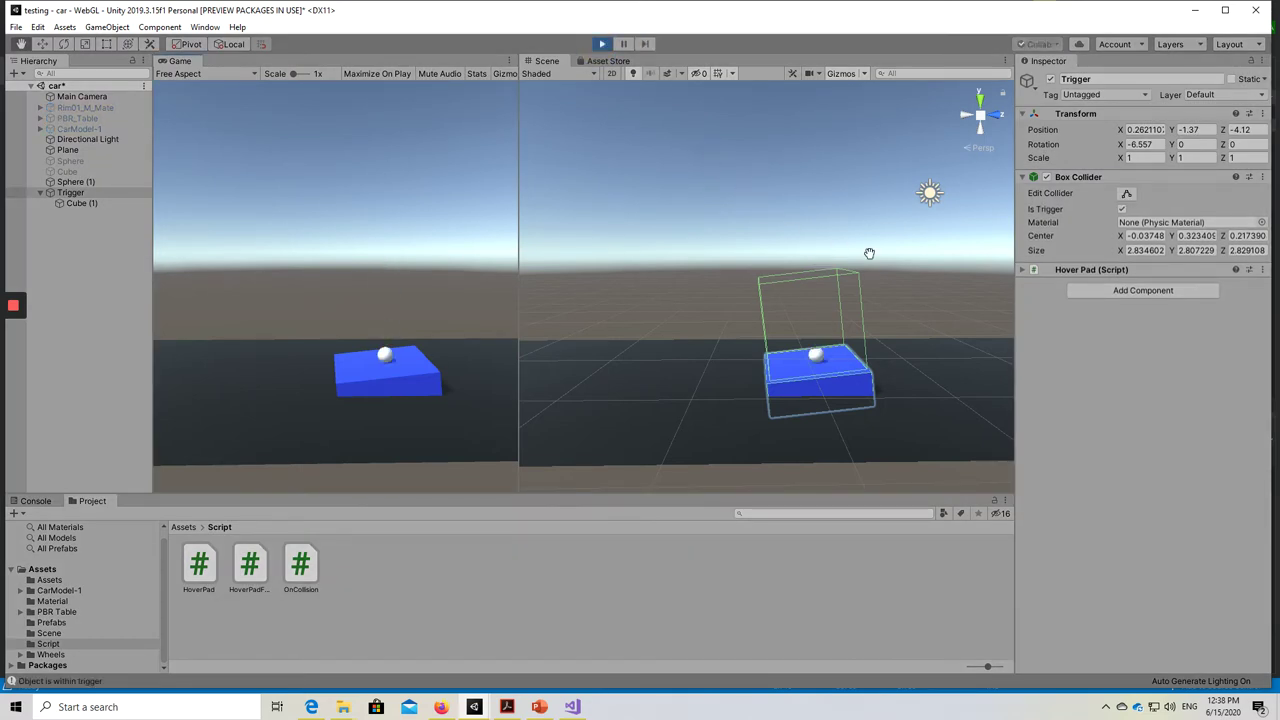
pyautogui.click(601, 44)
pyautogui.click(30, 500)
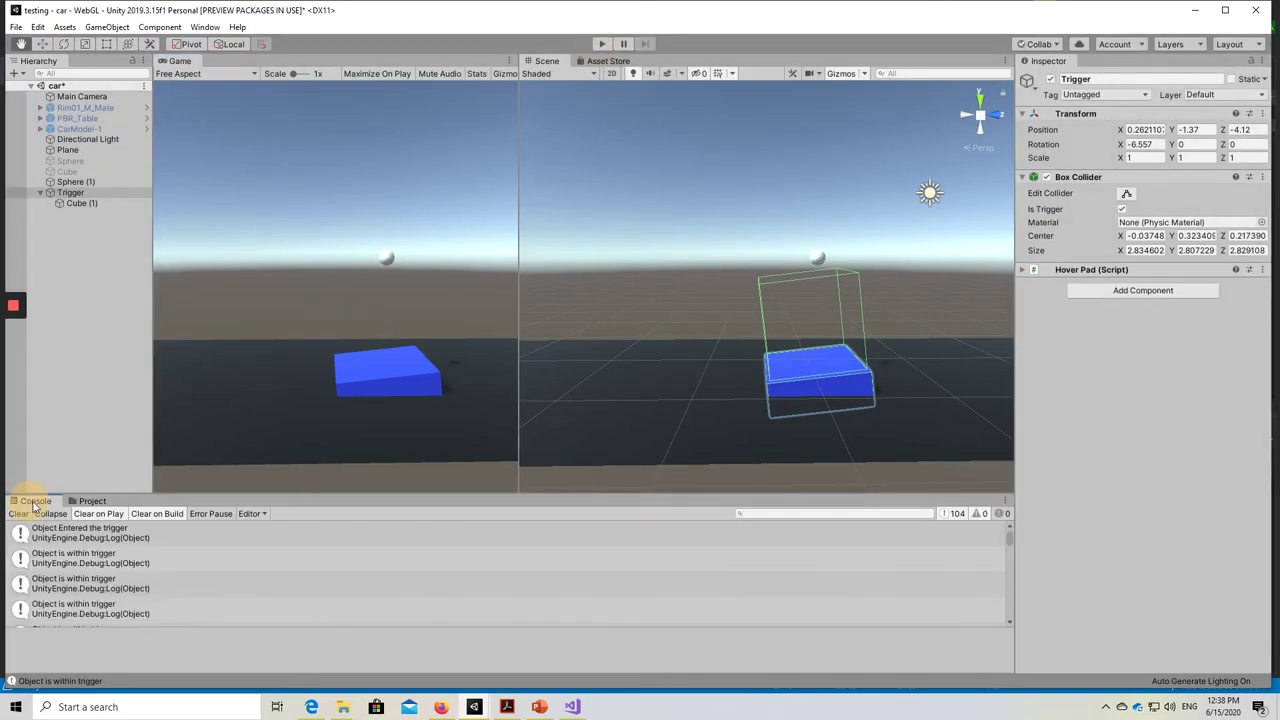
pyautogui.click(17, 514)
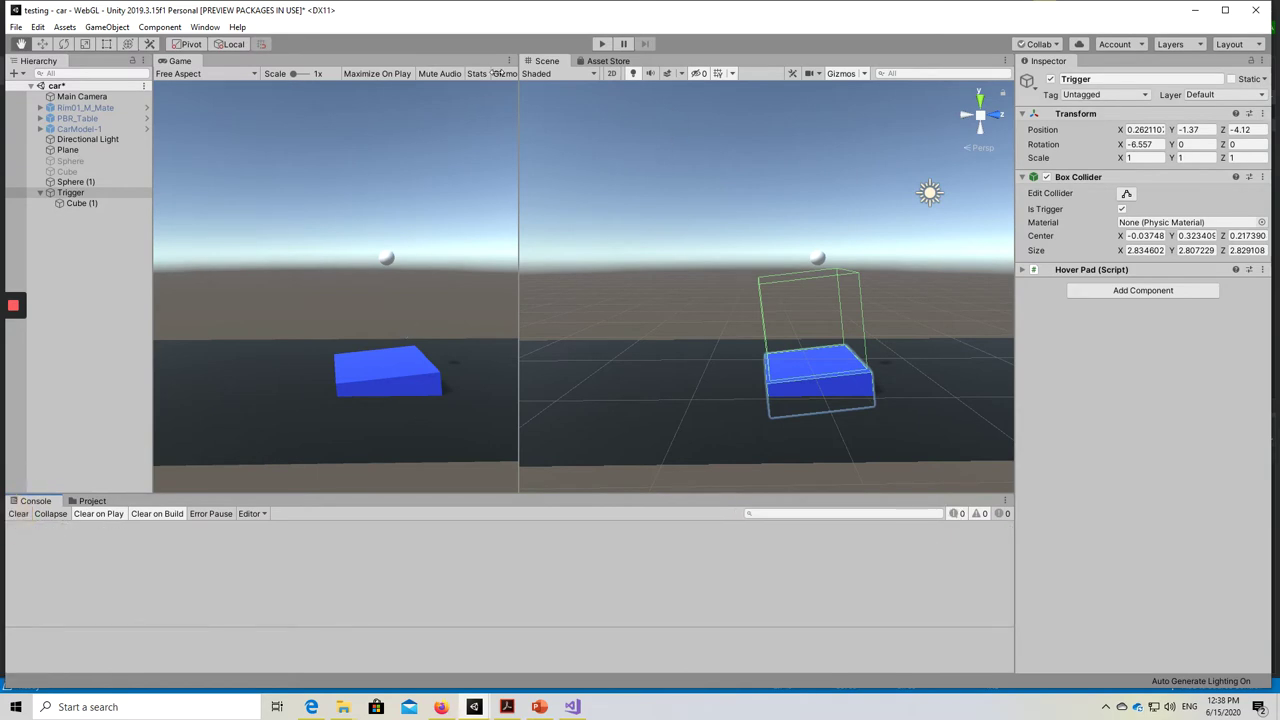
# - Raise Sphere (1) to about Y 2.99 above the trigger and run a short Play mode test
pyautogui.click(818, 258)
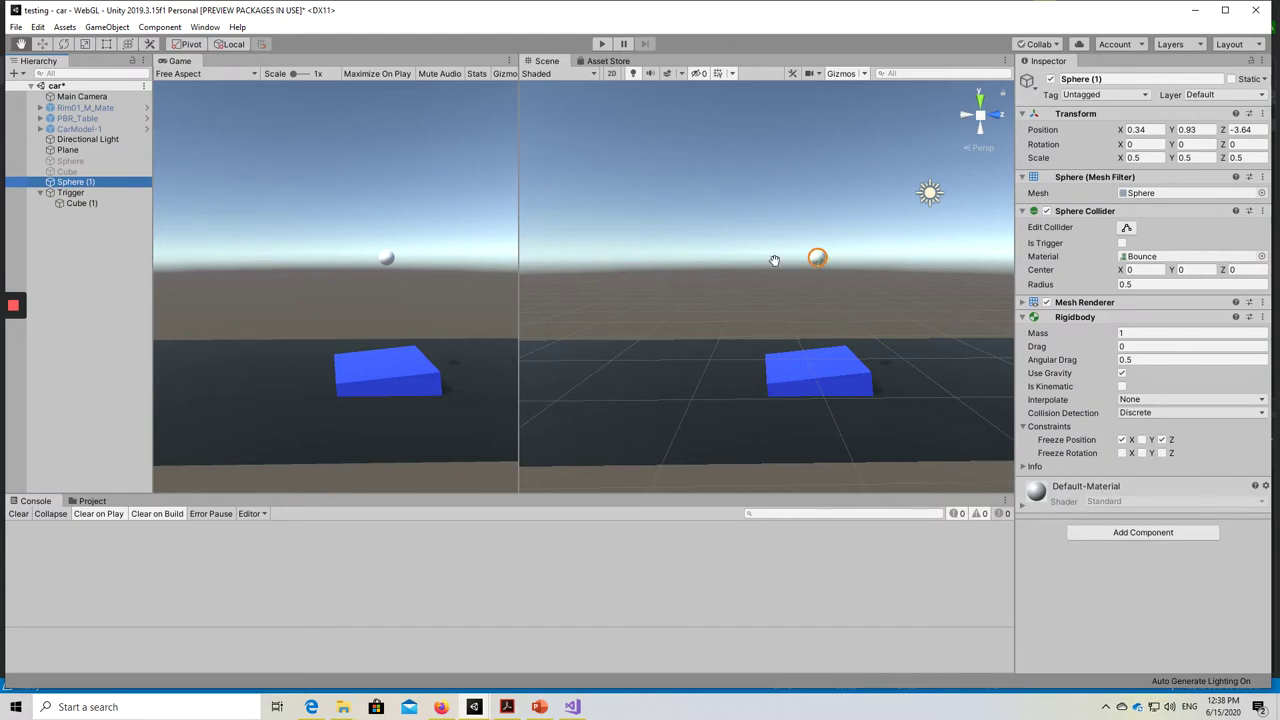
pyautogui.click(42, 44)
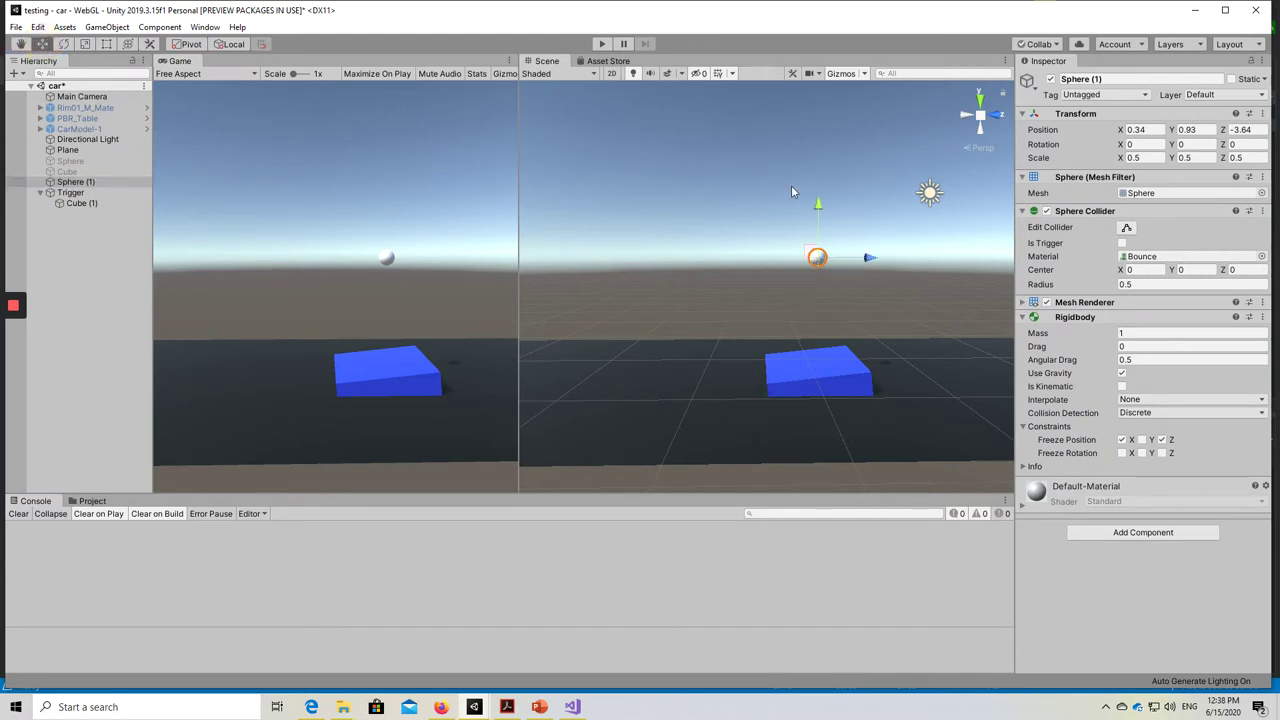
pyautogui.moveTo(818, 206); pyautogui.dragTo(817, 139)
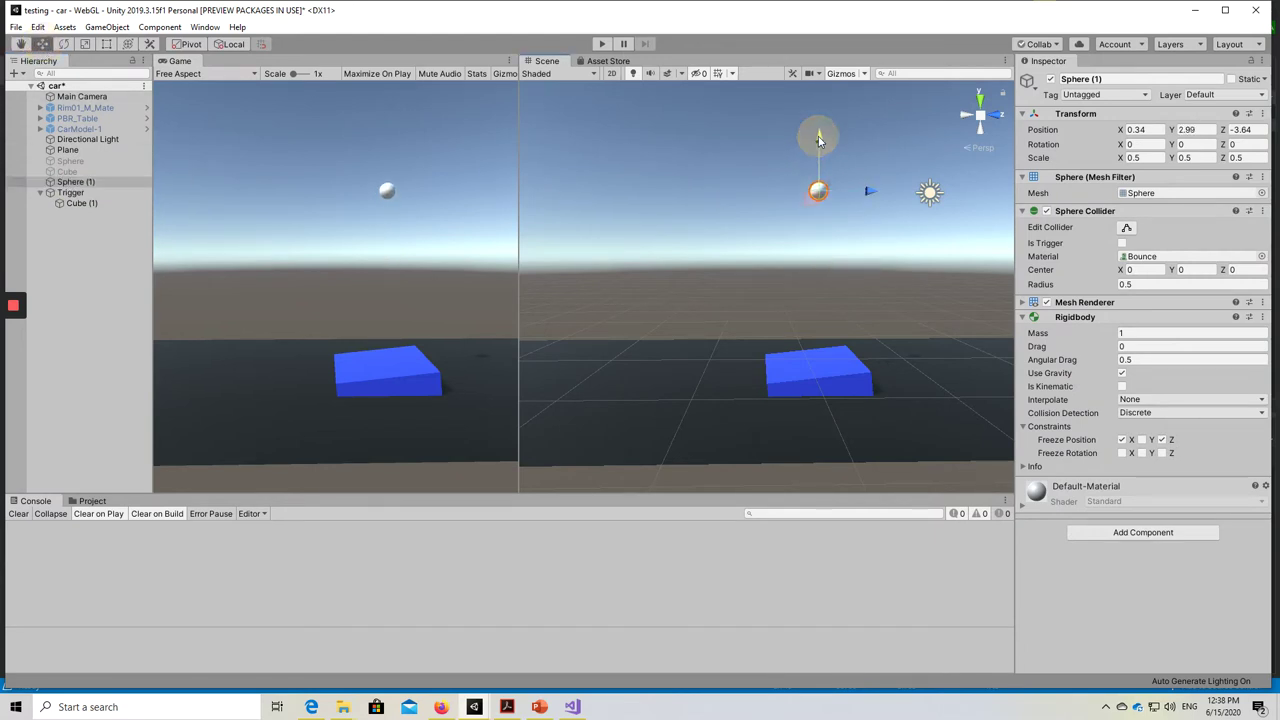
pyautogui.click(602, 45)
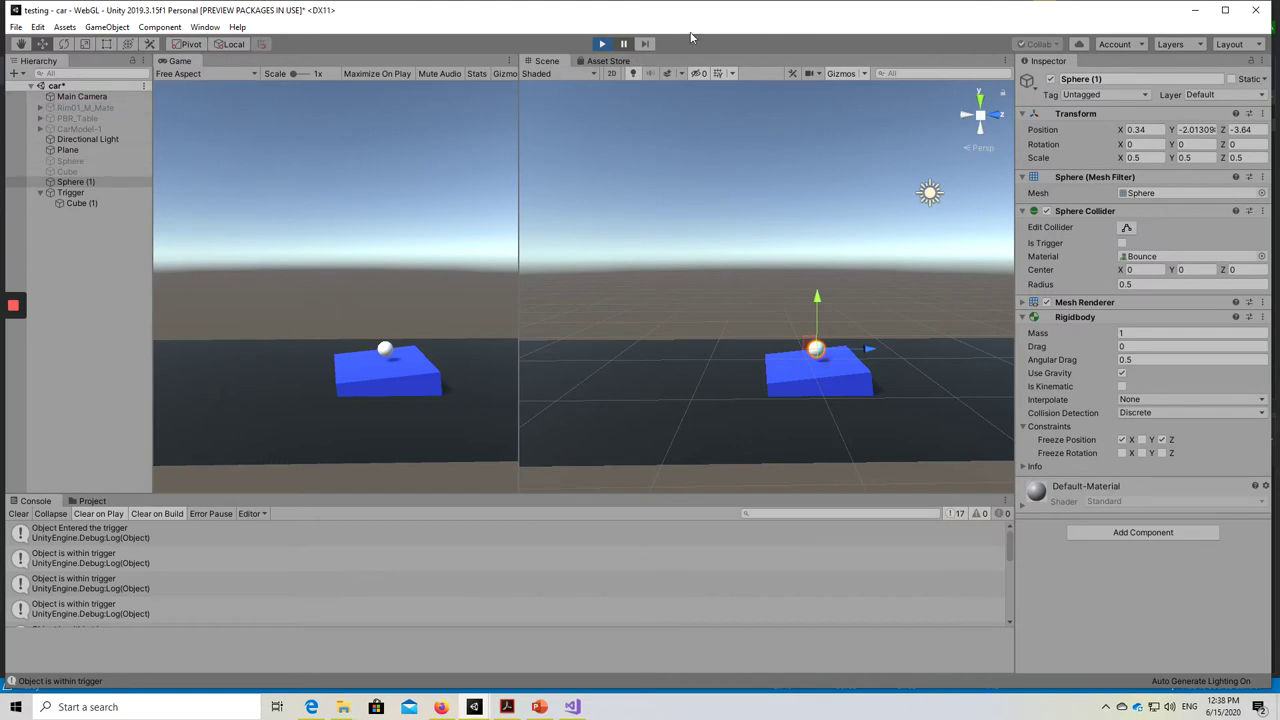
pyautogui.click(603, 44)
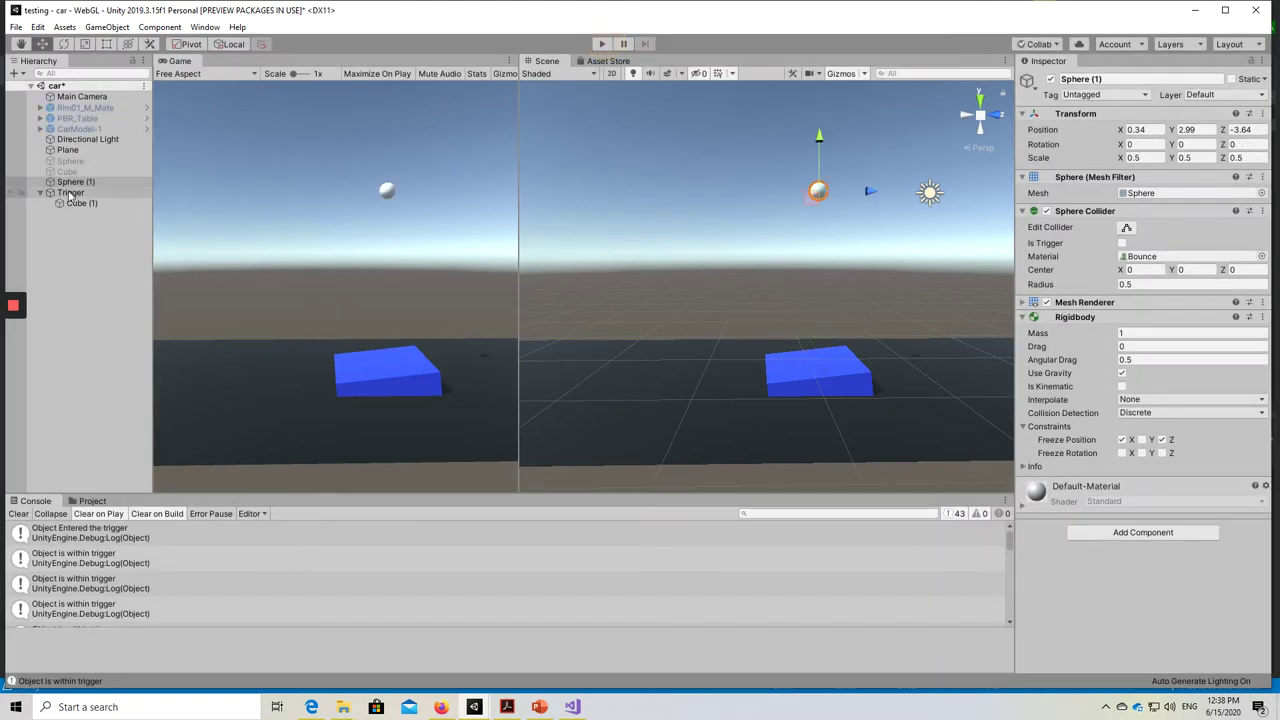
# - Clear the Console and replay the scene with Trigger selected, examining the logged trigger messages before stopping
pyautogui.click(106, 193)
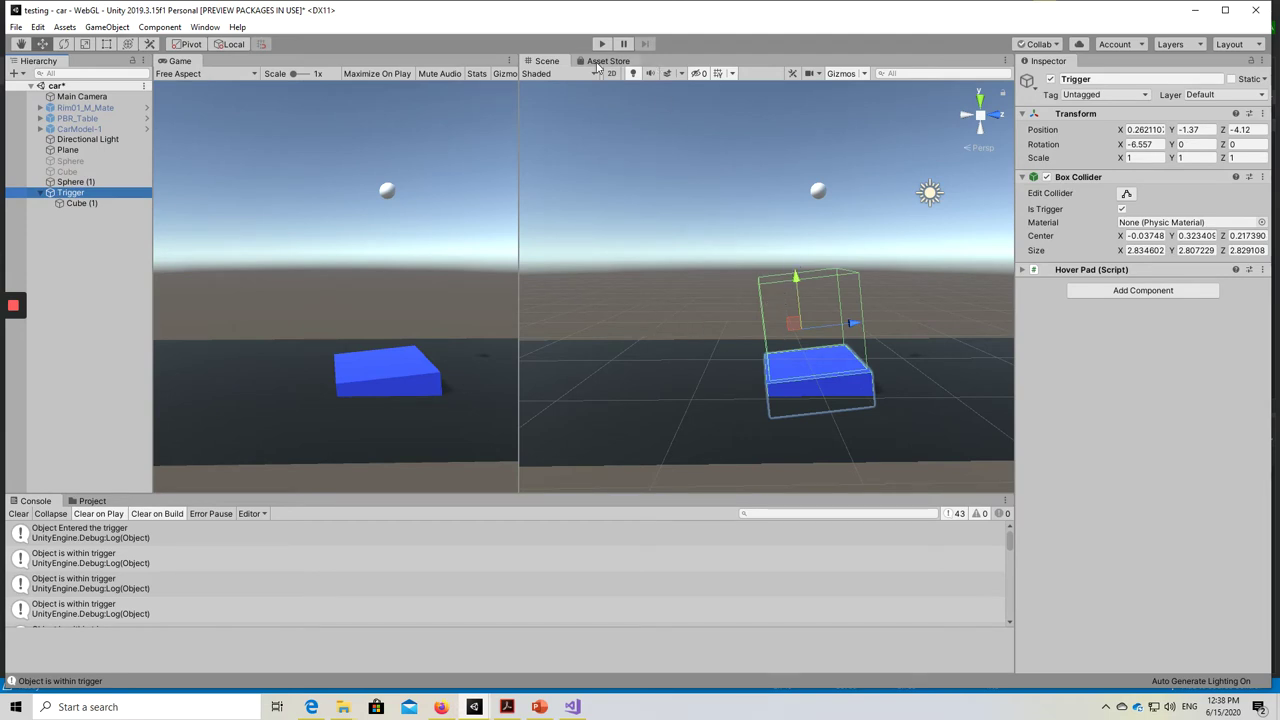
pyautogui.click(18, 513)
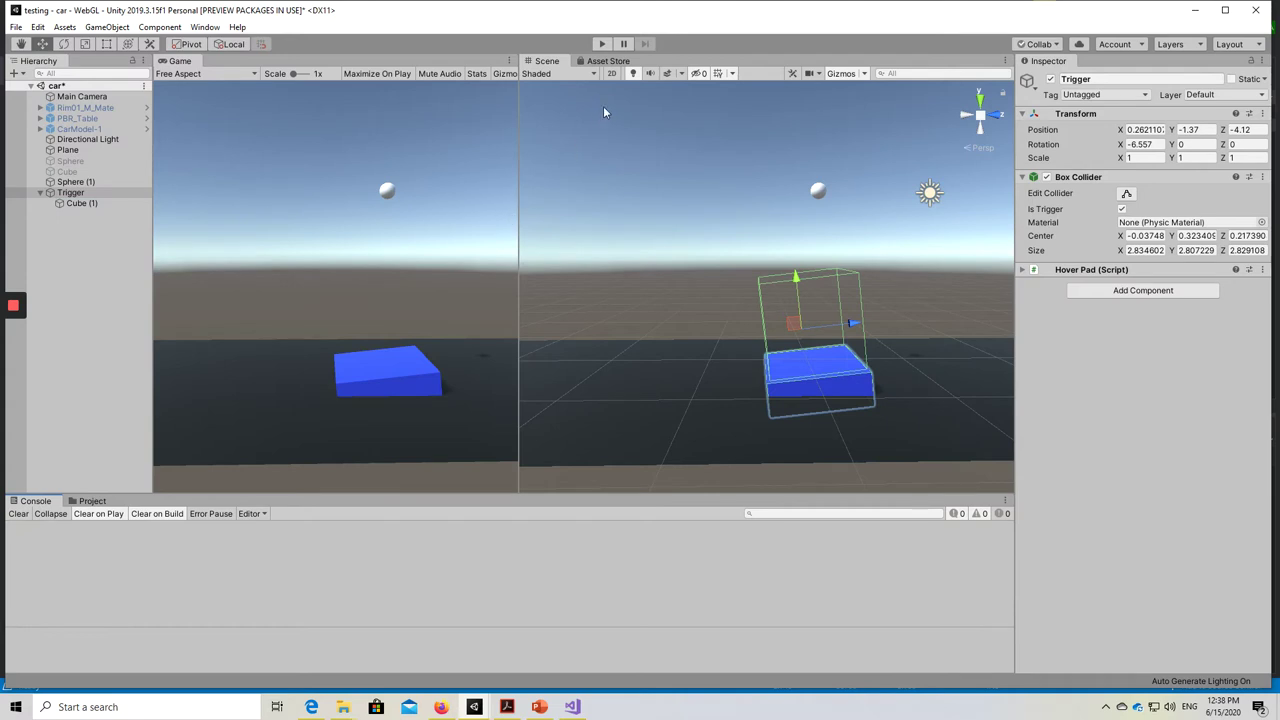
pyautogui.click(602, 45)
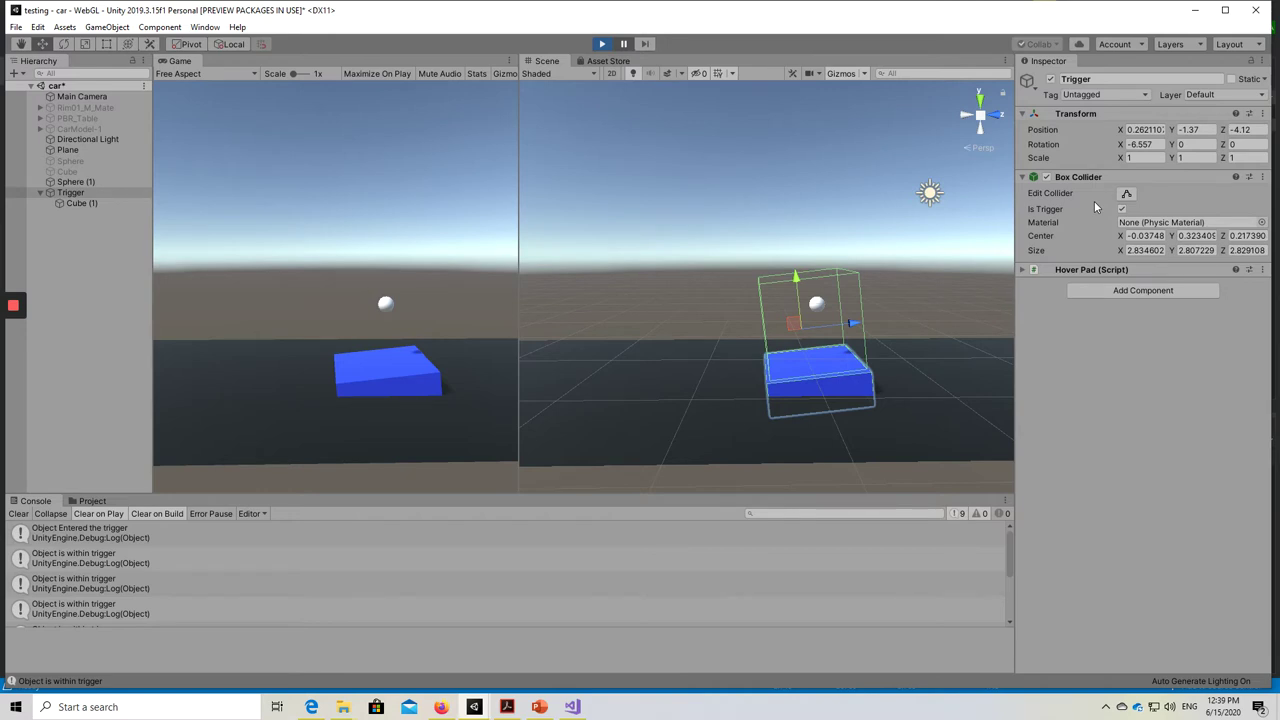
pyautogui.click(621, 46)
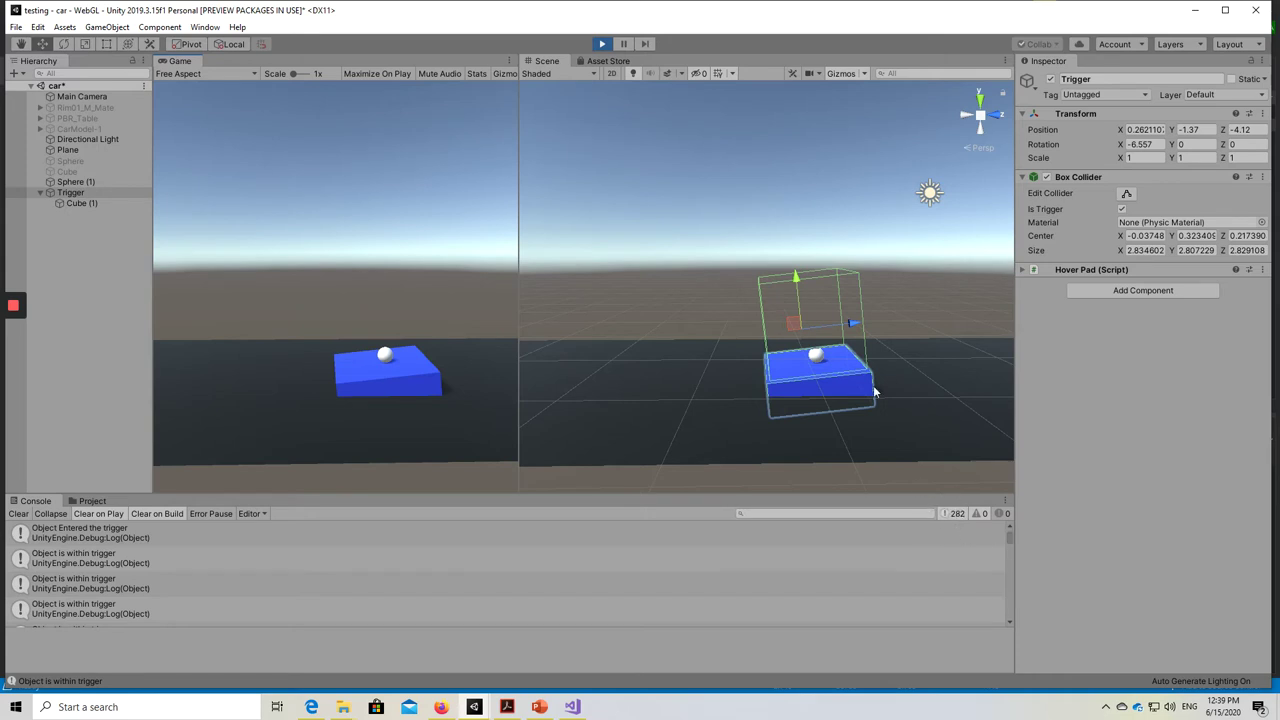
pyautogui.scroll(-1, 816, 575)
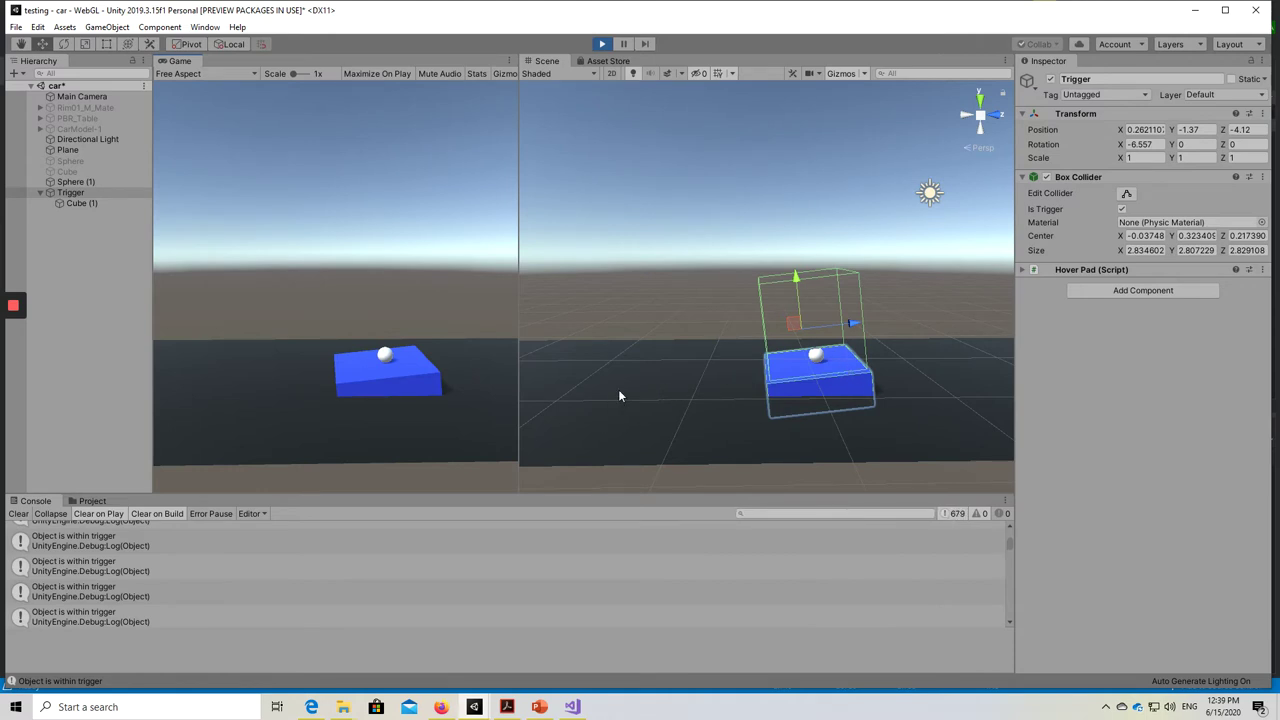
pyautogui.click(602, 43)
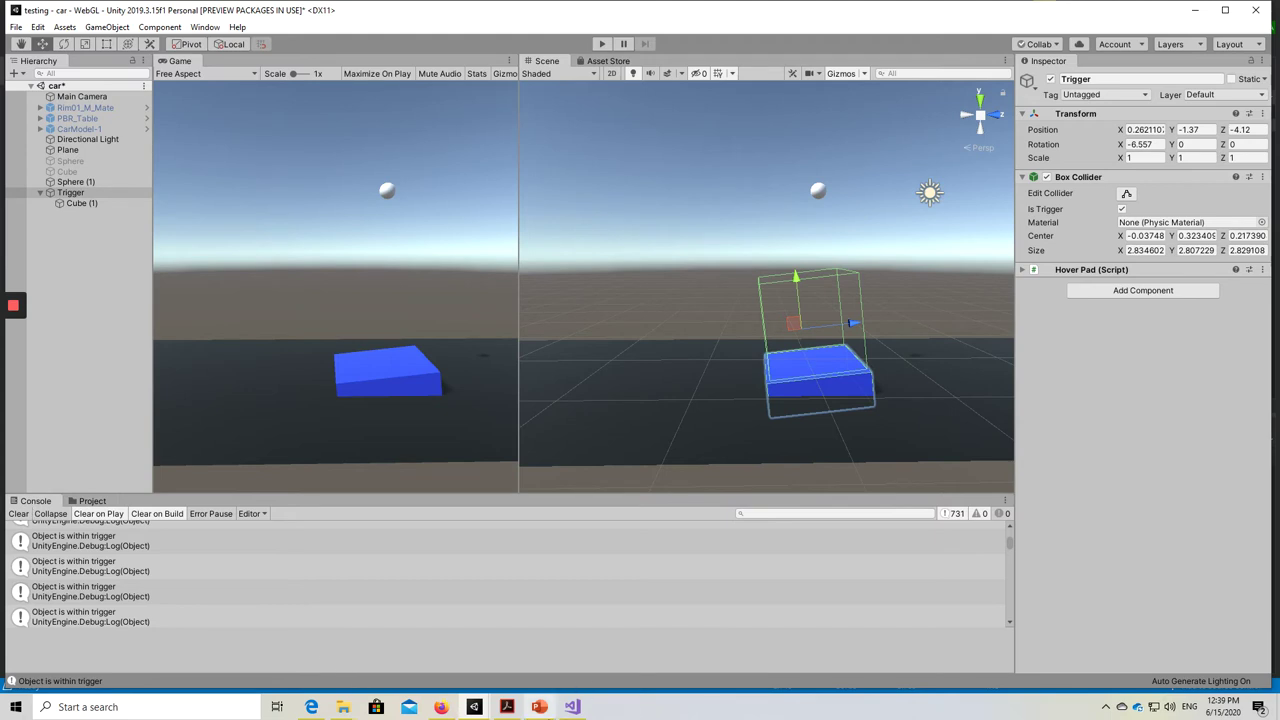
# - Open the HoverPad script from the Trigger object, examine its trigger enter, stay and exit methods, and return to Unity
pyautogui.click(1095, 270)
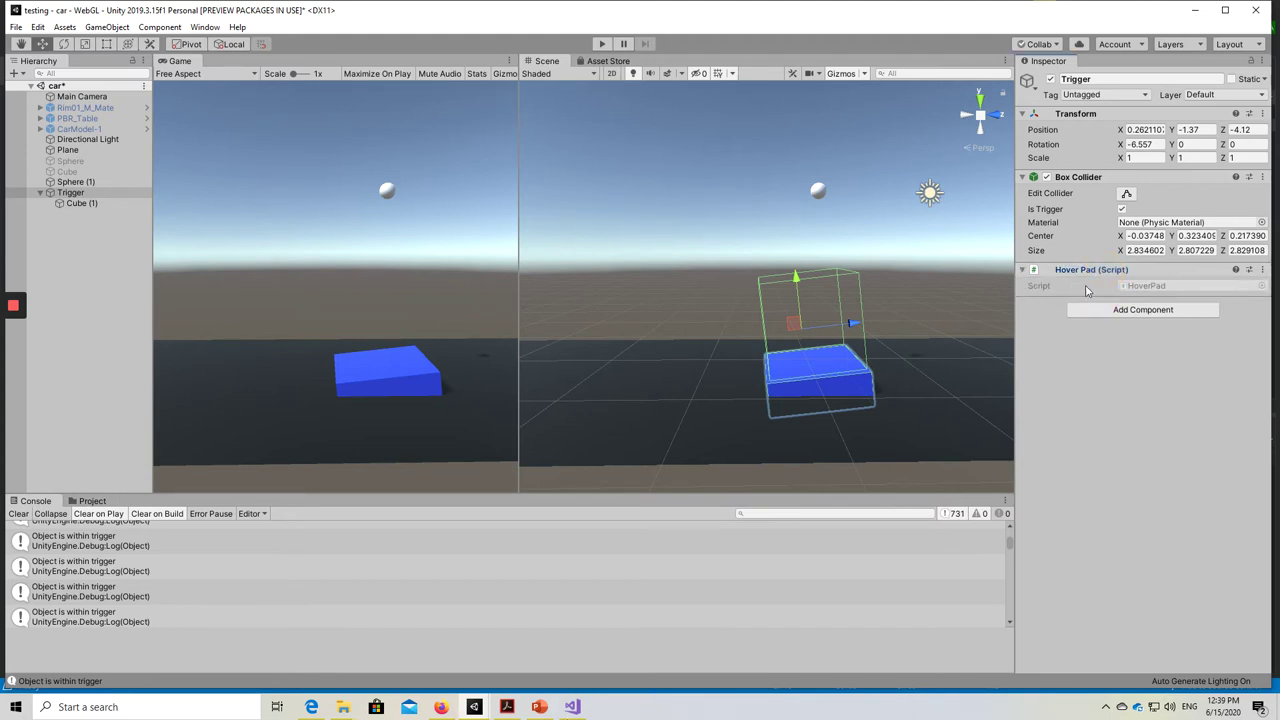
pyautogui.doubleClick(1150, 286)
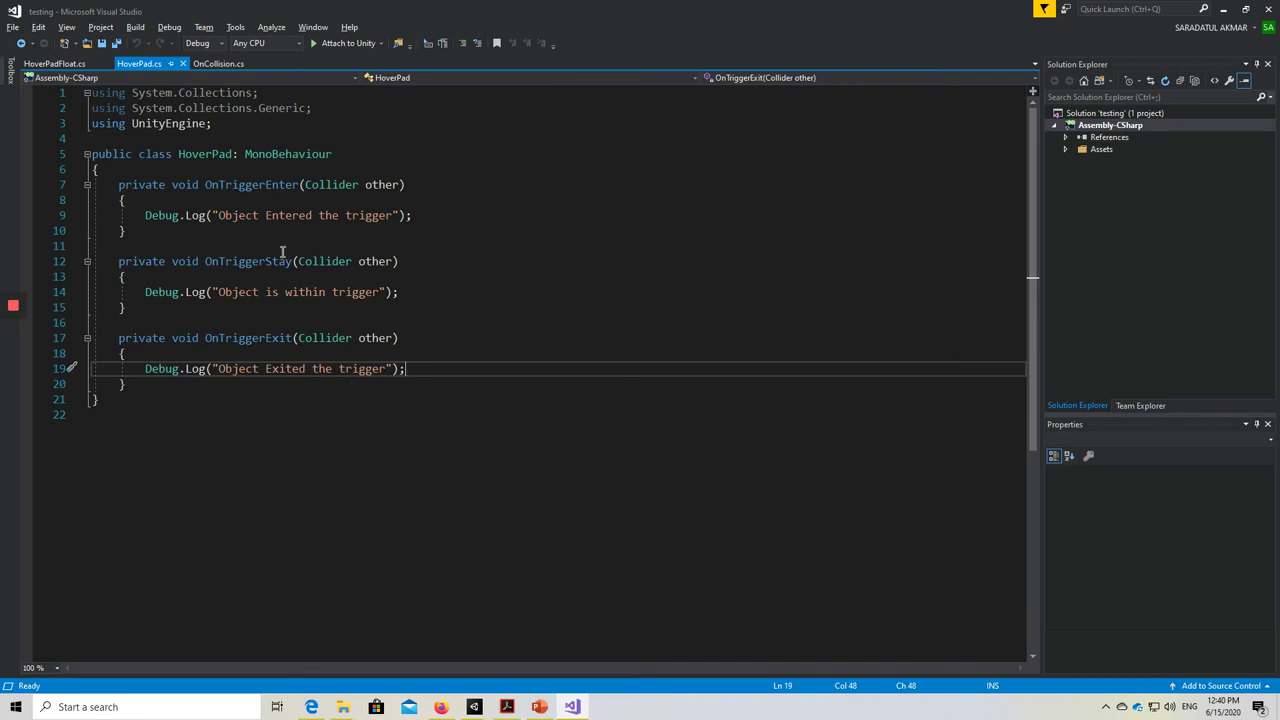
pyautogui.click(1223, 9)
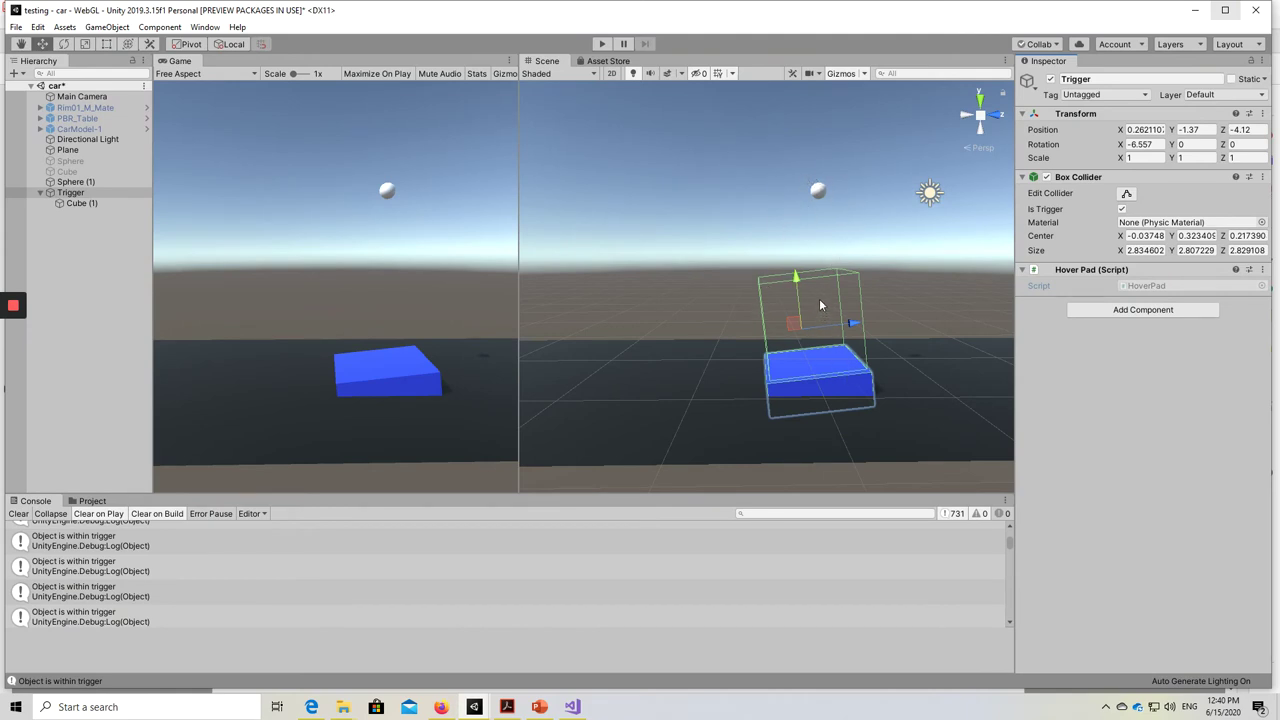
# - Replace the Hover Pad script on the Trigger object with the HoverPadFloat script from the Script folder
pyautogui.click(92, 500)
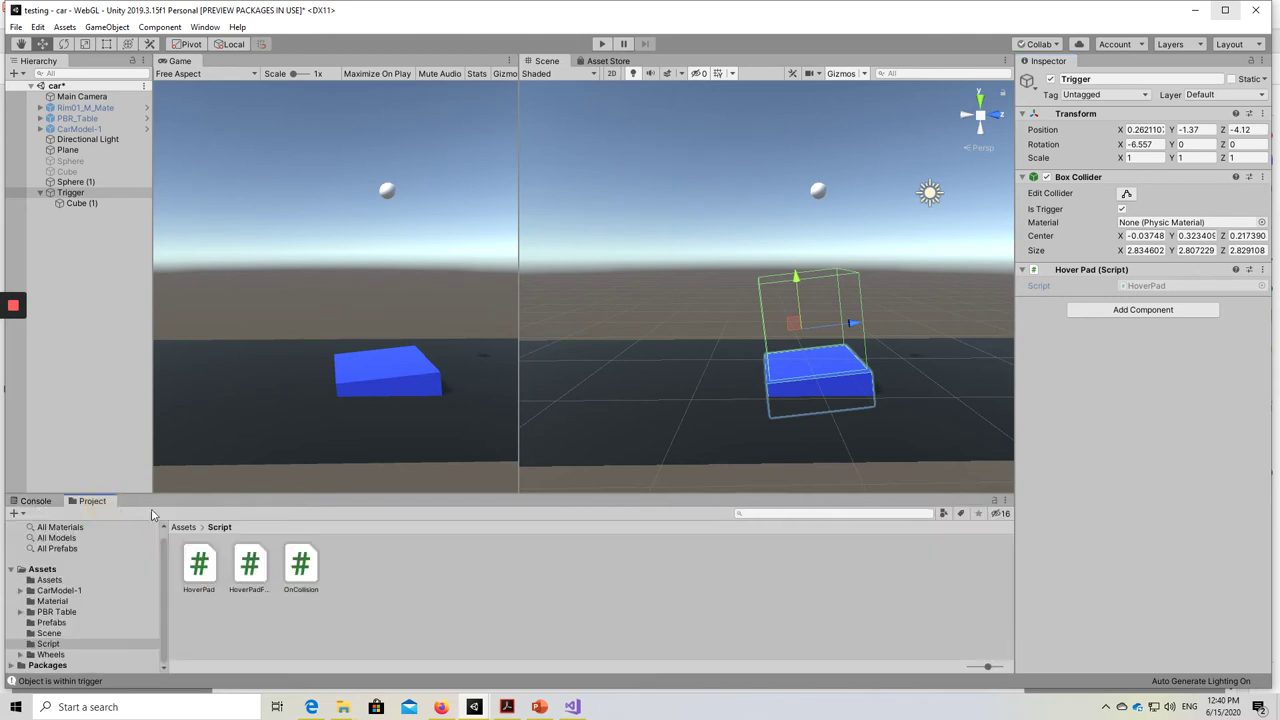
pyautogui.click(1262, 270)
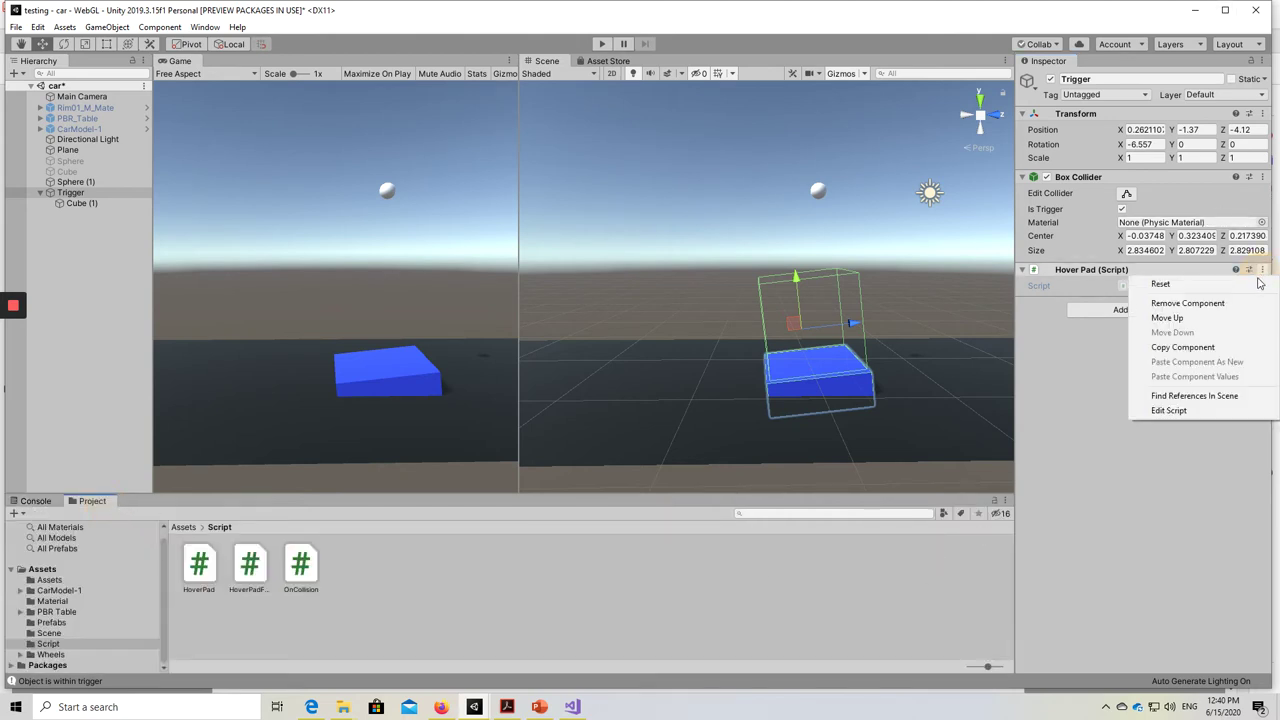
pyautogui.click(1209, 305)
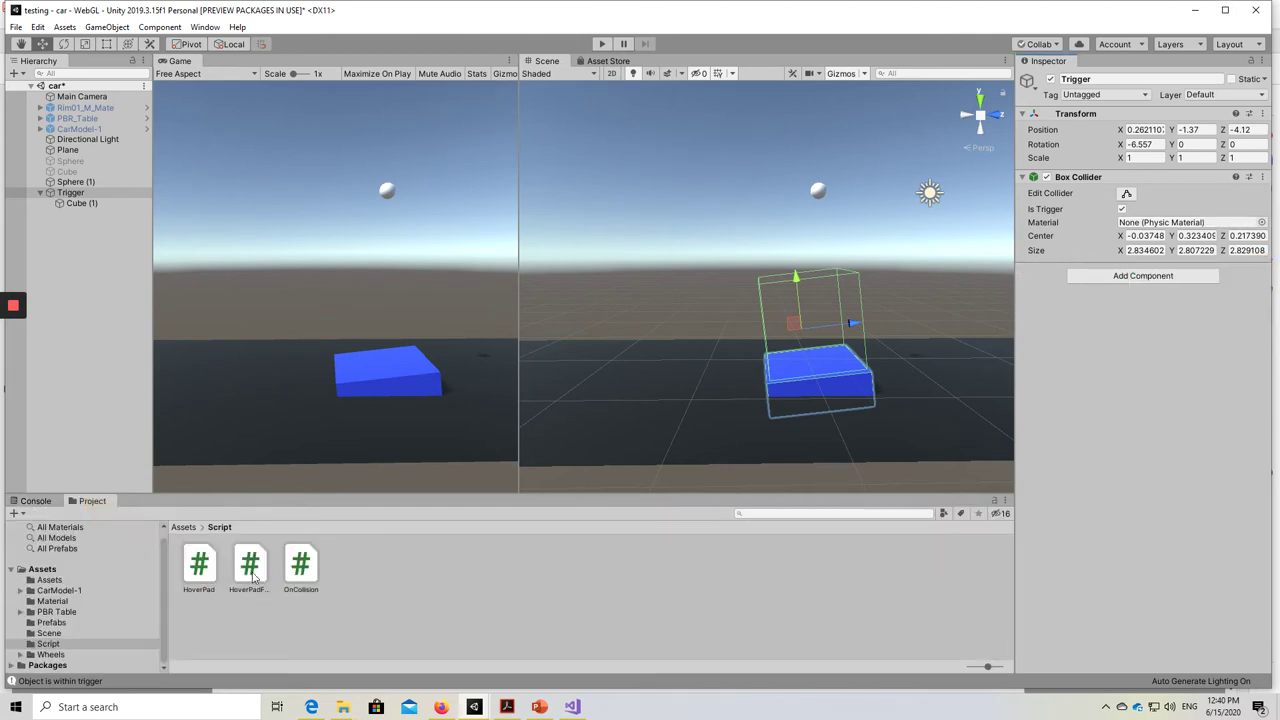
pyautogui.moveTo(253, 578); pyautogui.dragTo(1168, 345)
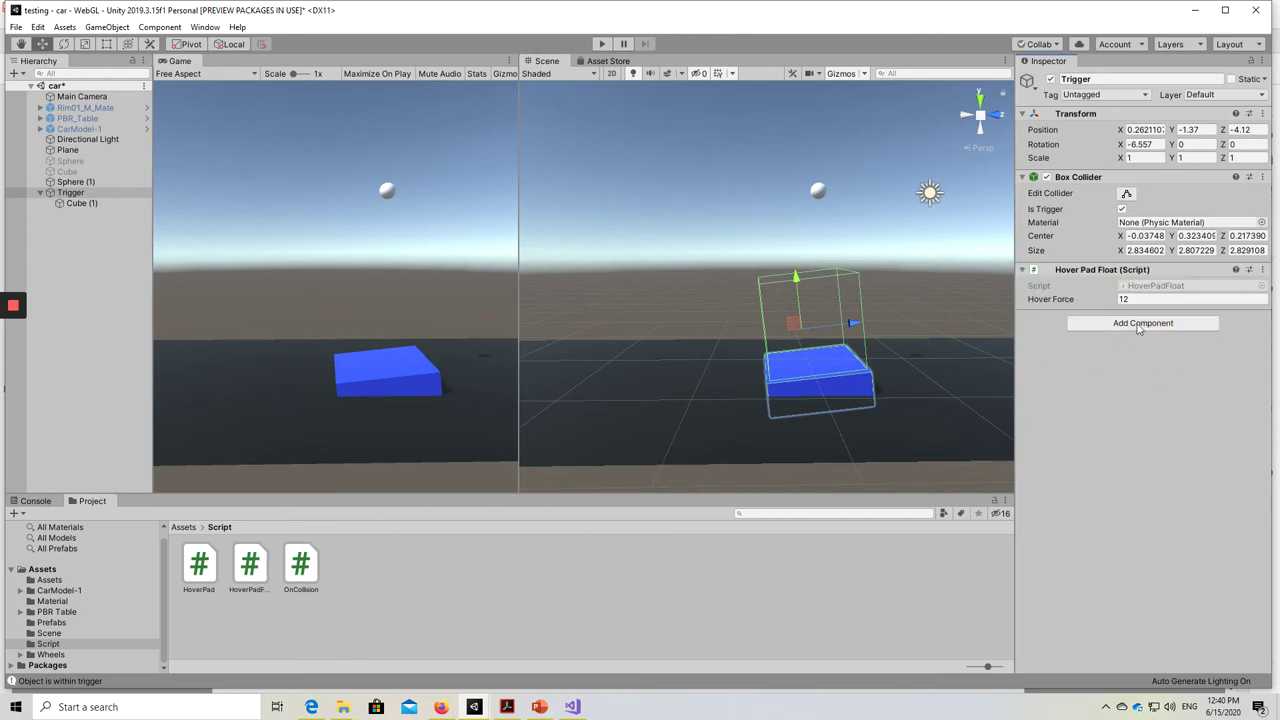
# - Lower Sphere (1) to about Y 1.37, just above the trigger volume, and check the Trigger object's components
pyautogui.click(818, 193)
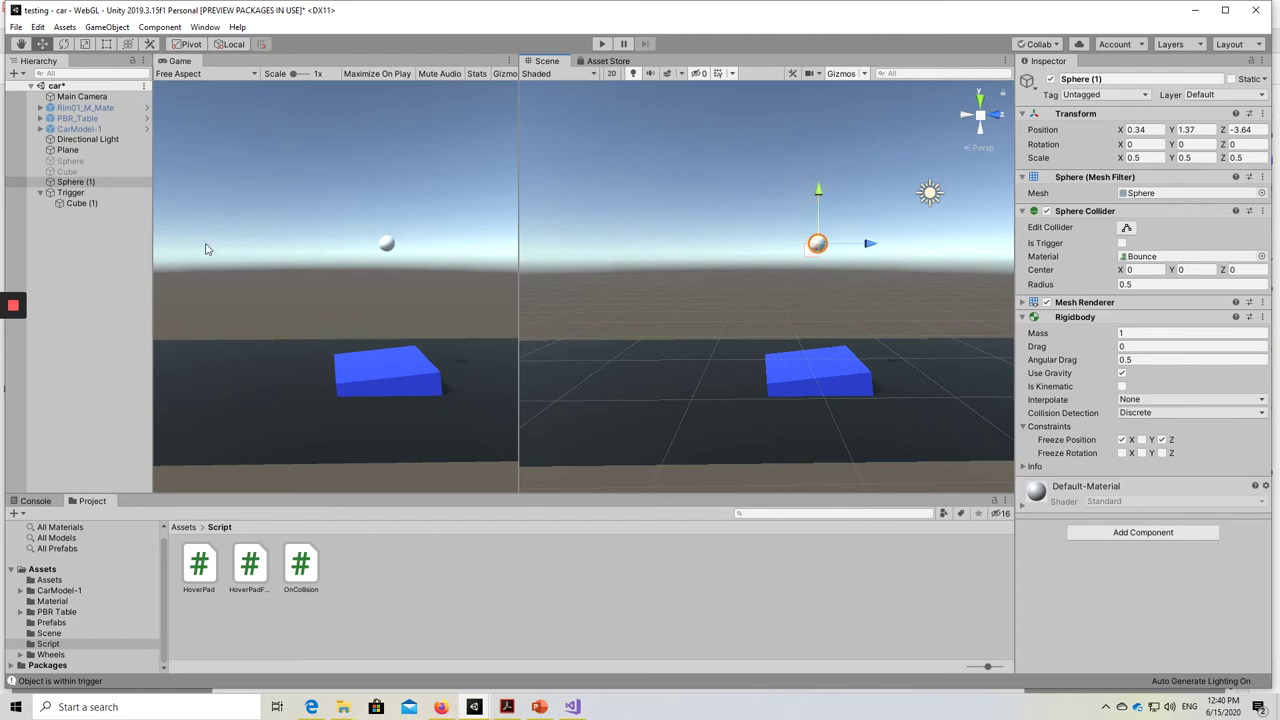
pyautogui.click(70, 192)
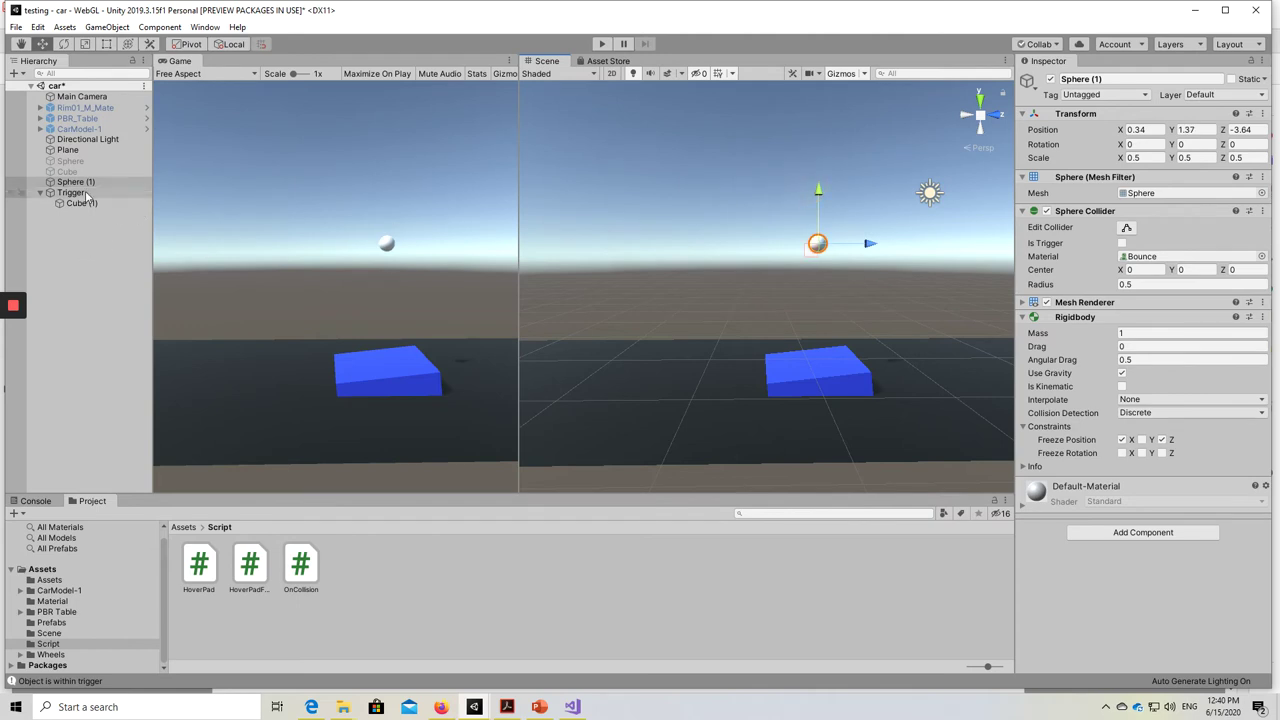
pyautogui.click(817, 246)
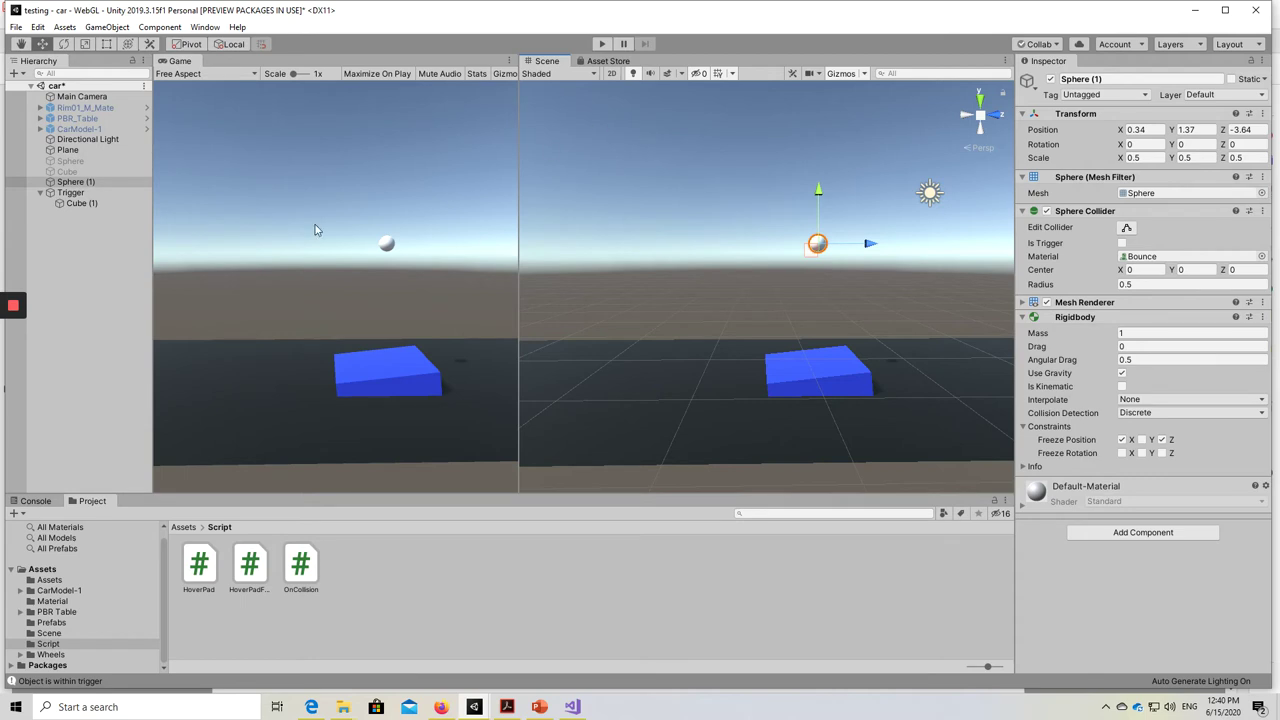
pyautogui.click(70, 192)
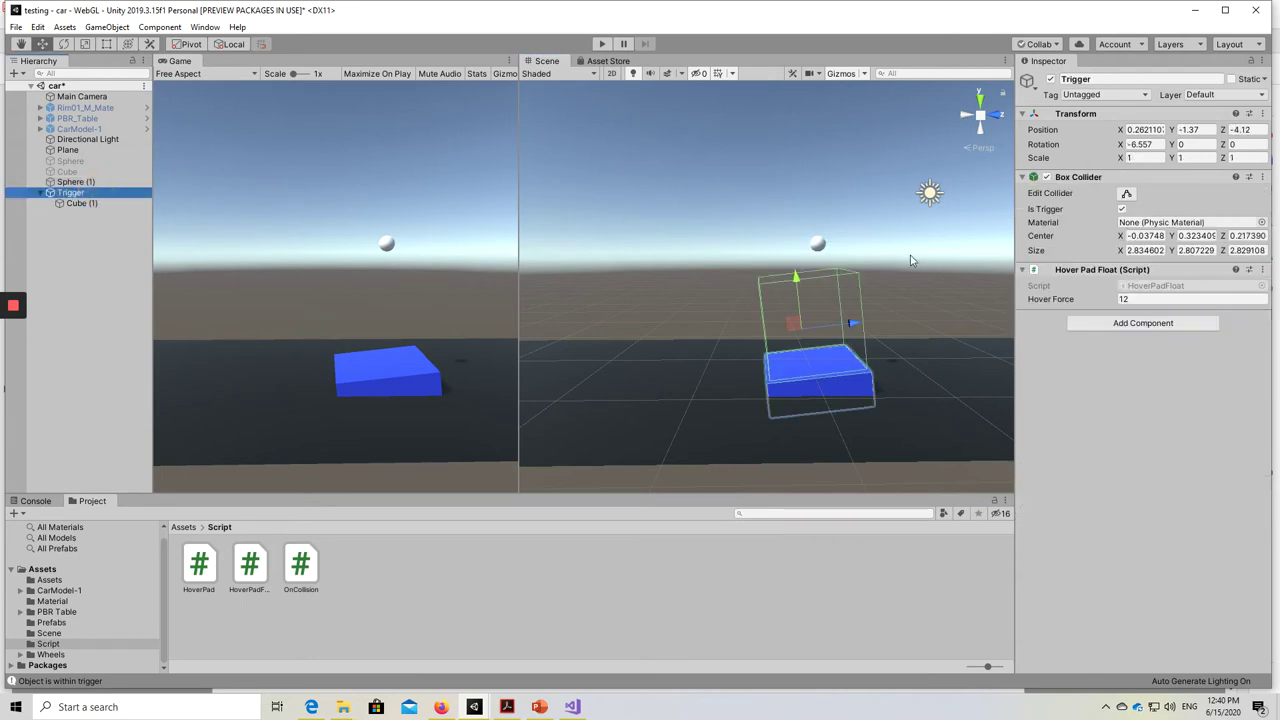
pyautogui.click(805, 339)
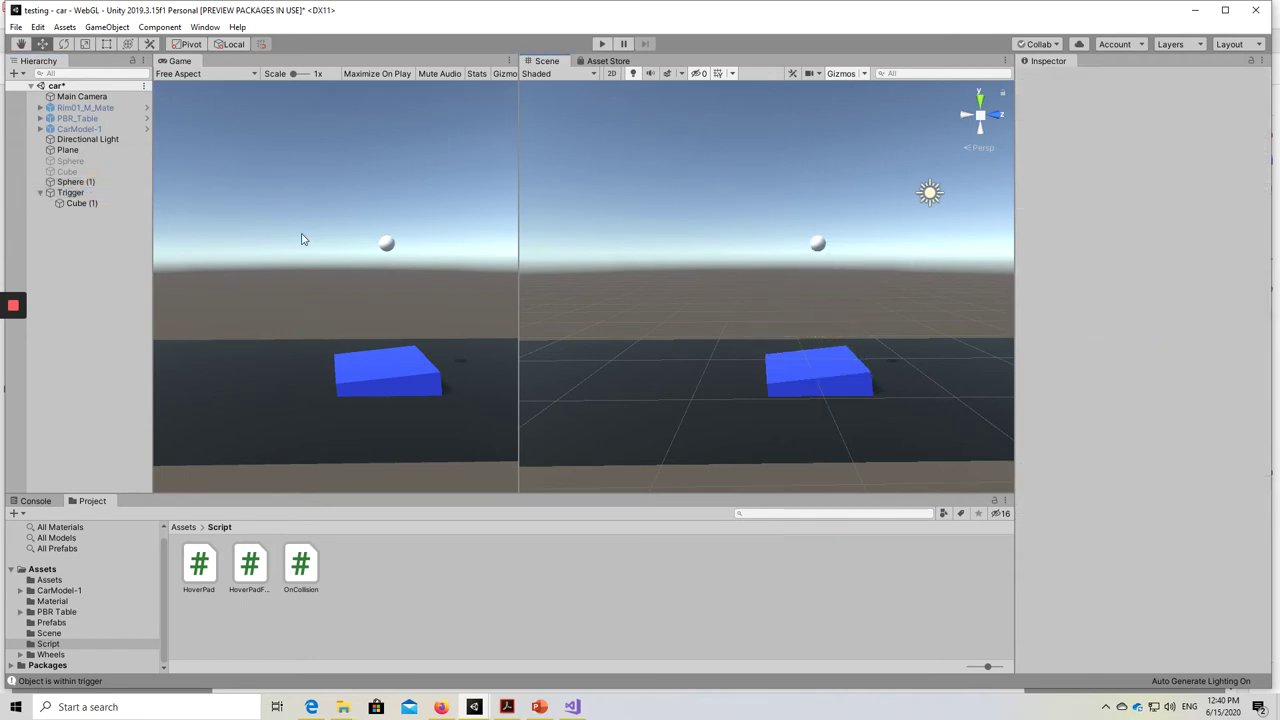
# - Collapse and select the Trigger object in the hierarchy, and test the sphere's hovering in Play mode
pyautogui.click(40, 193)
pyautogui.click(48, 194)
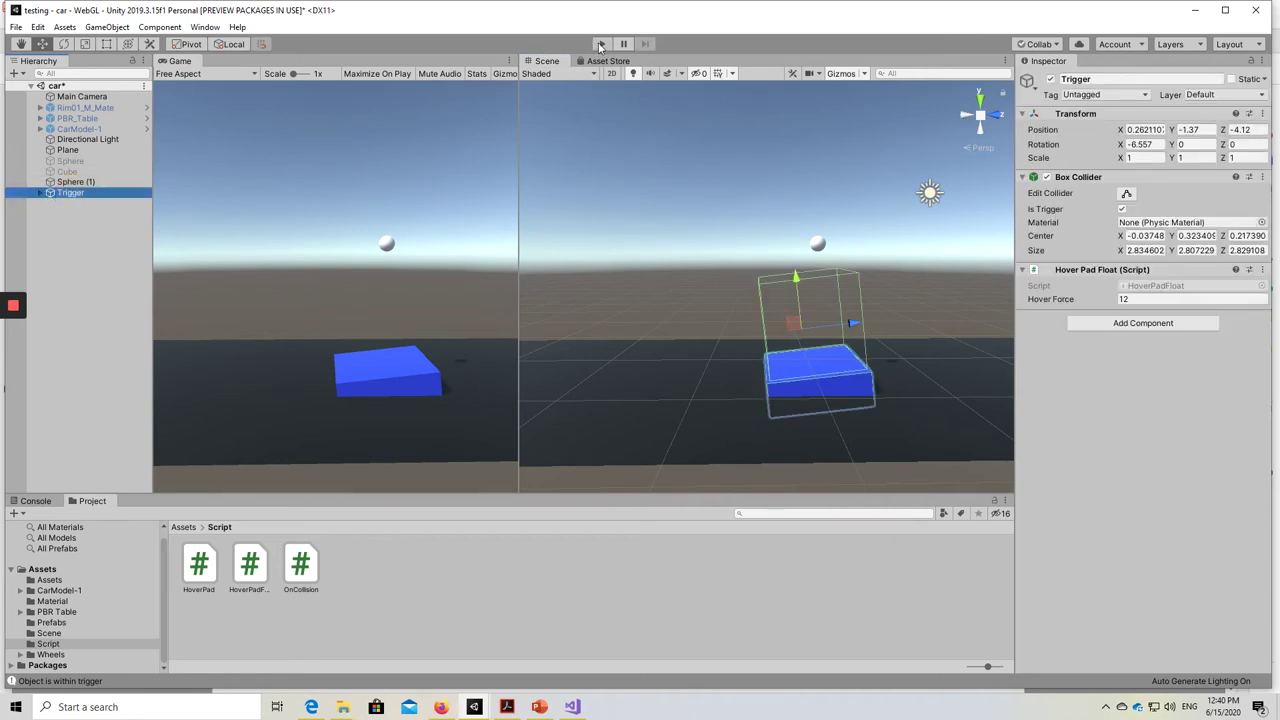
pyautogui.click(600, 44)
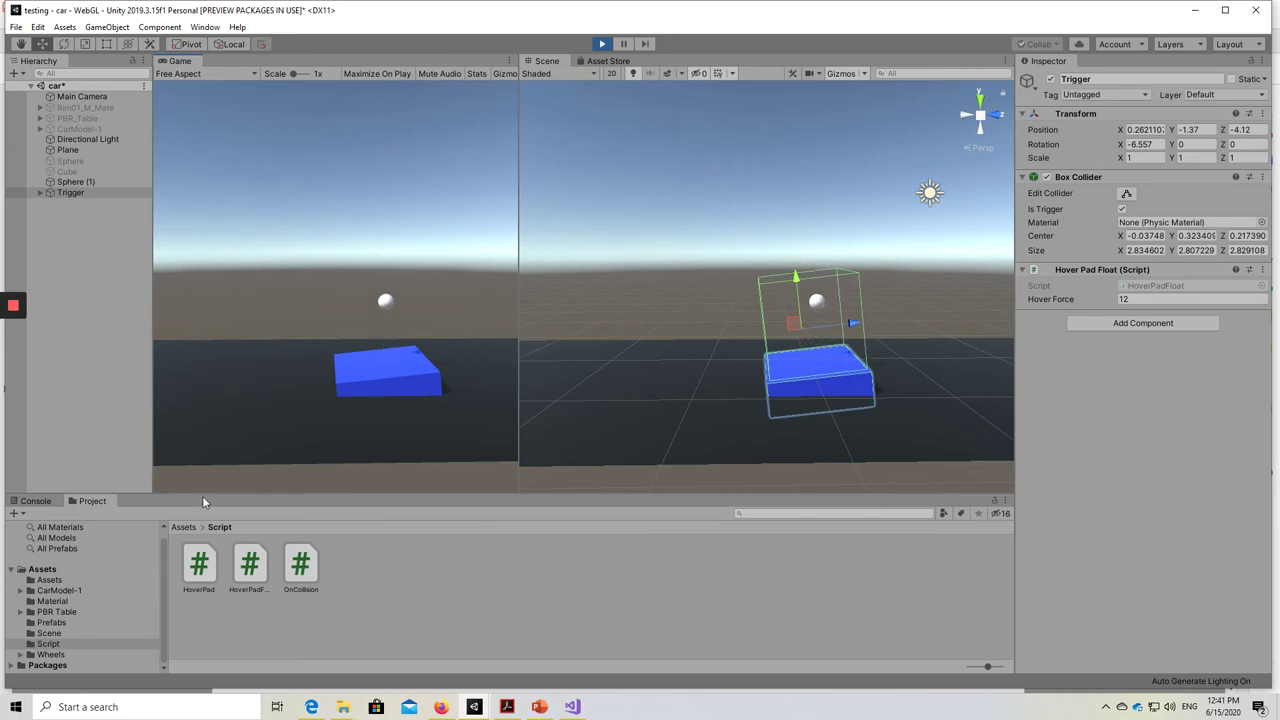
pyautogui.click(601, 44)
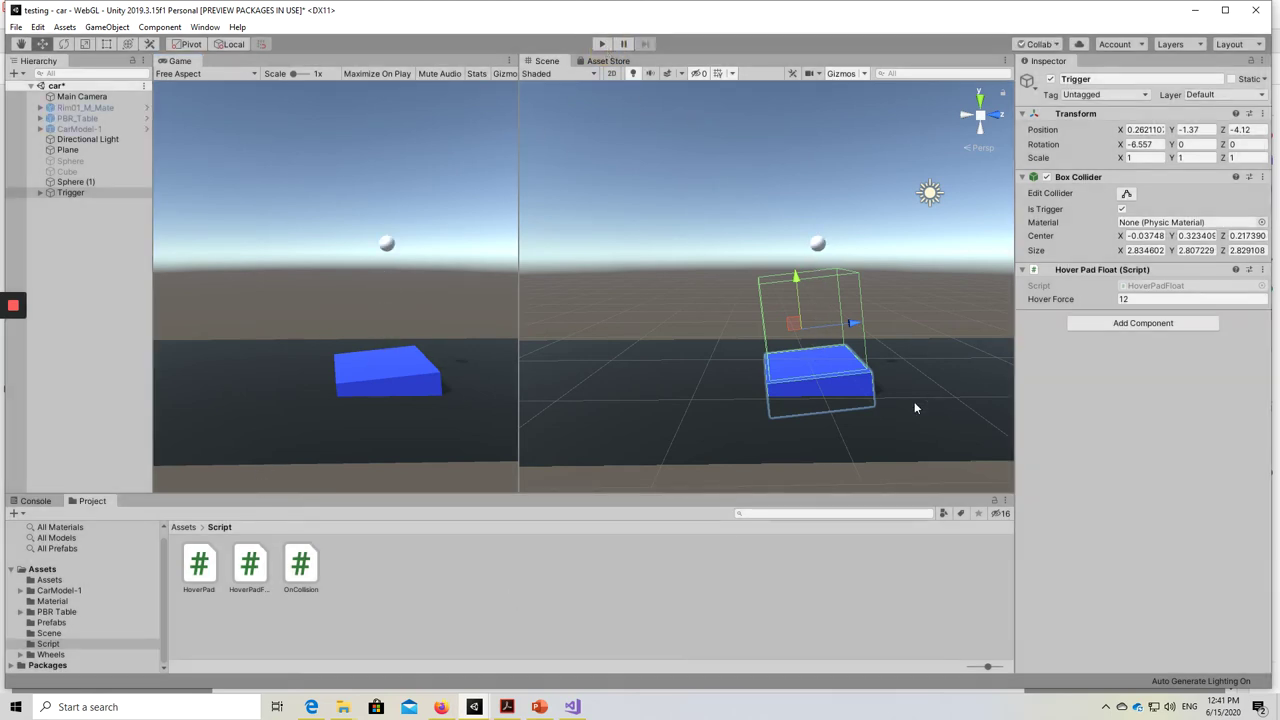
# - Open the HoverPadFloat script from the Trigger object, examine its hoverForce variable and AddForce call, and return to Unity
pyautogui.click(1198, 286)
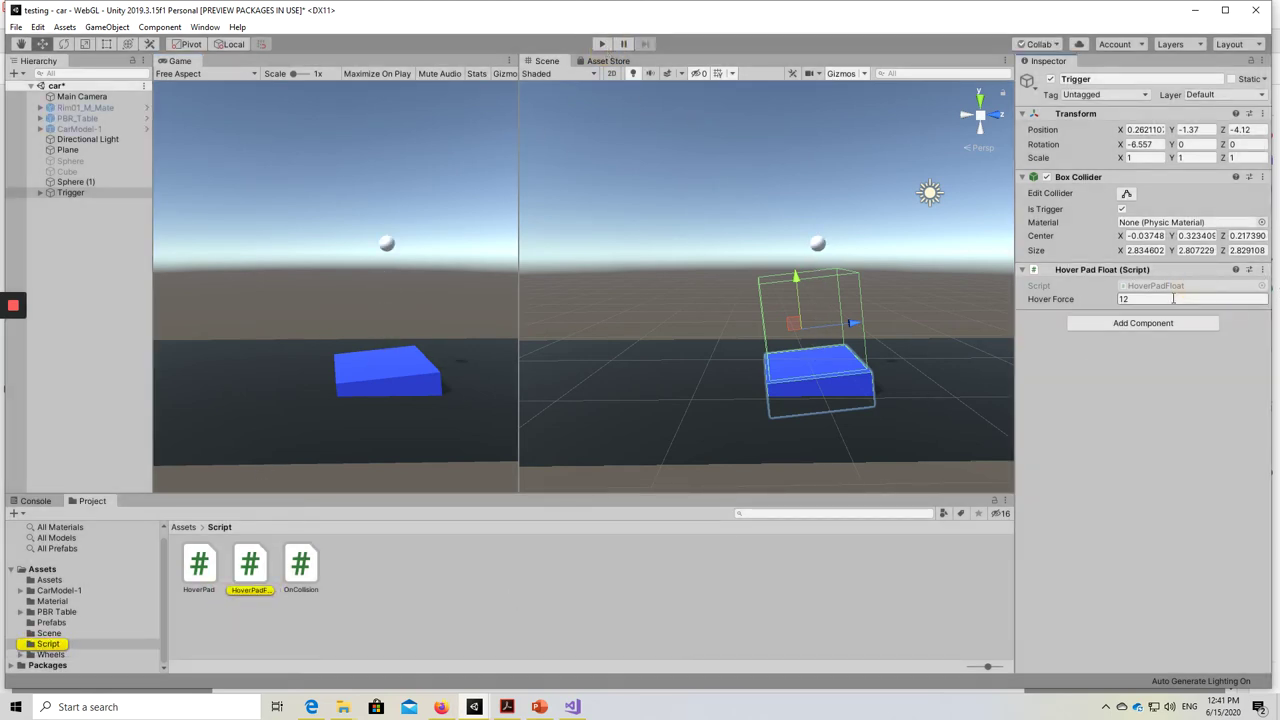
pyautogui.doubleClick(1162, 288)
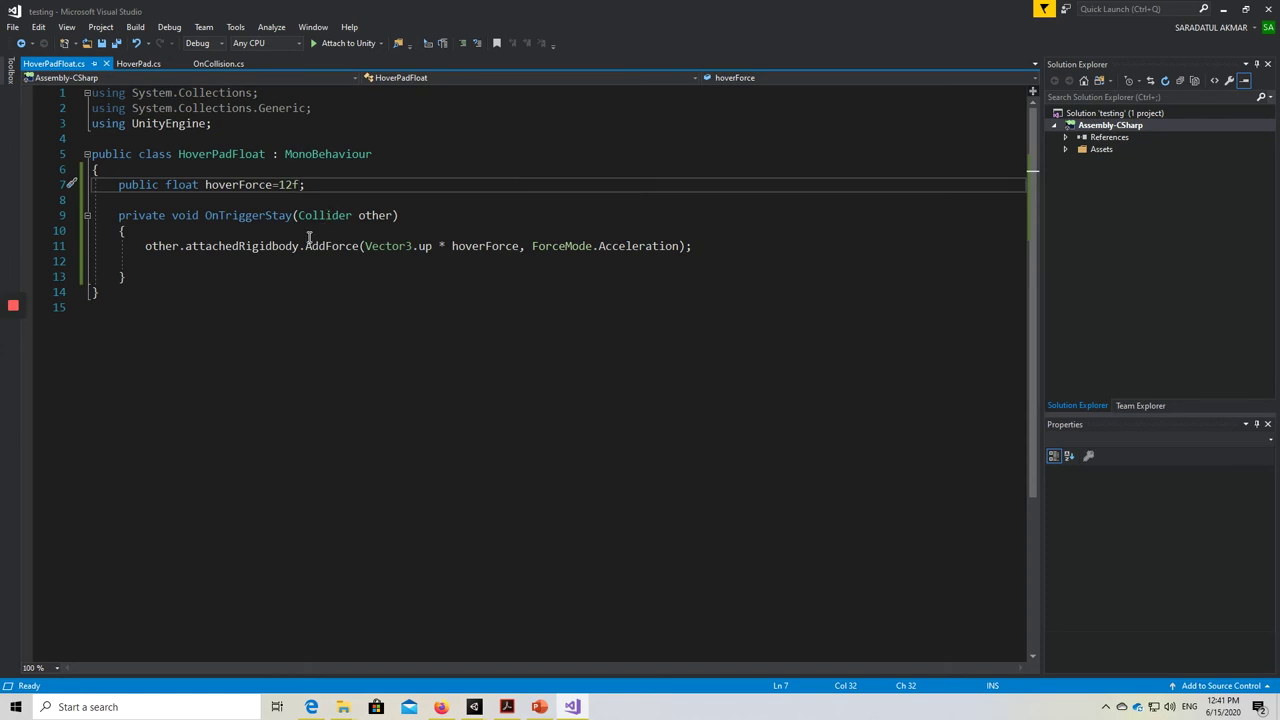
pyautogui.click(1222, 10)
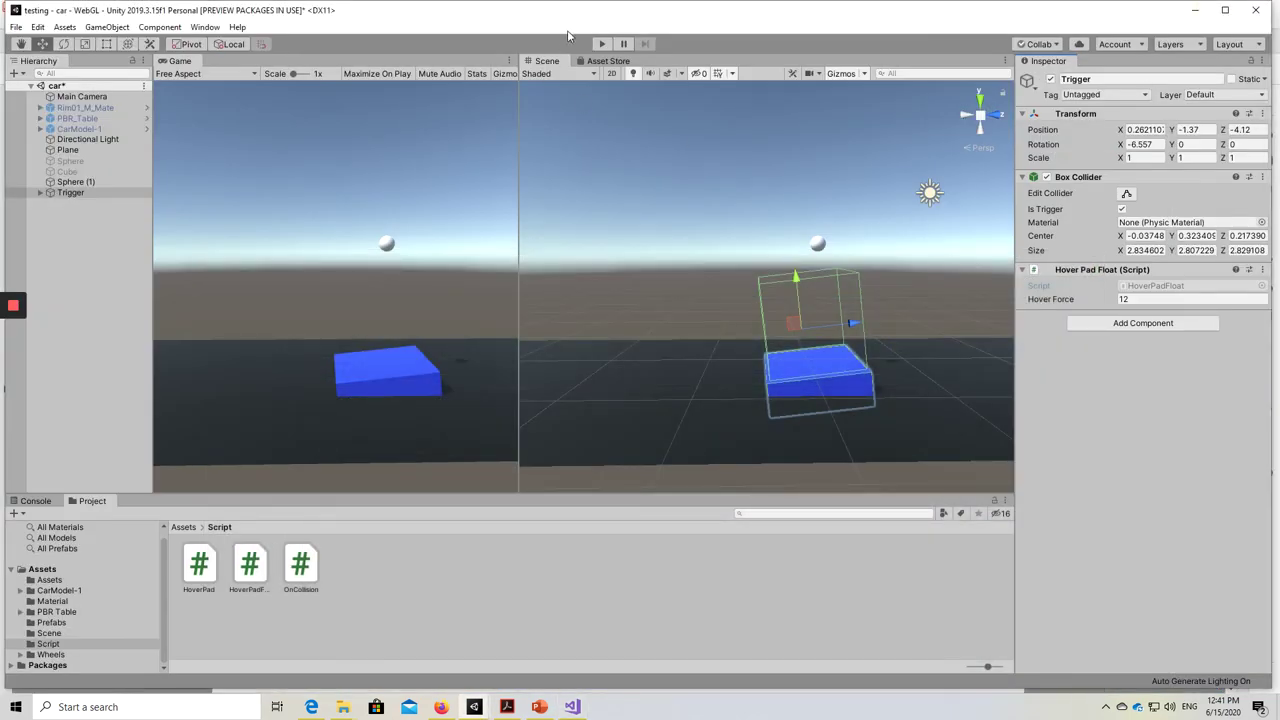
# - Test the small sphere's hovering in Play mode with the Trigger's Hover Force at 14.68 and 11.29, and stop playback
pyautogui.click(601, 43)
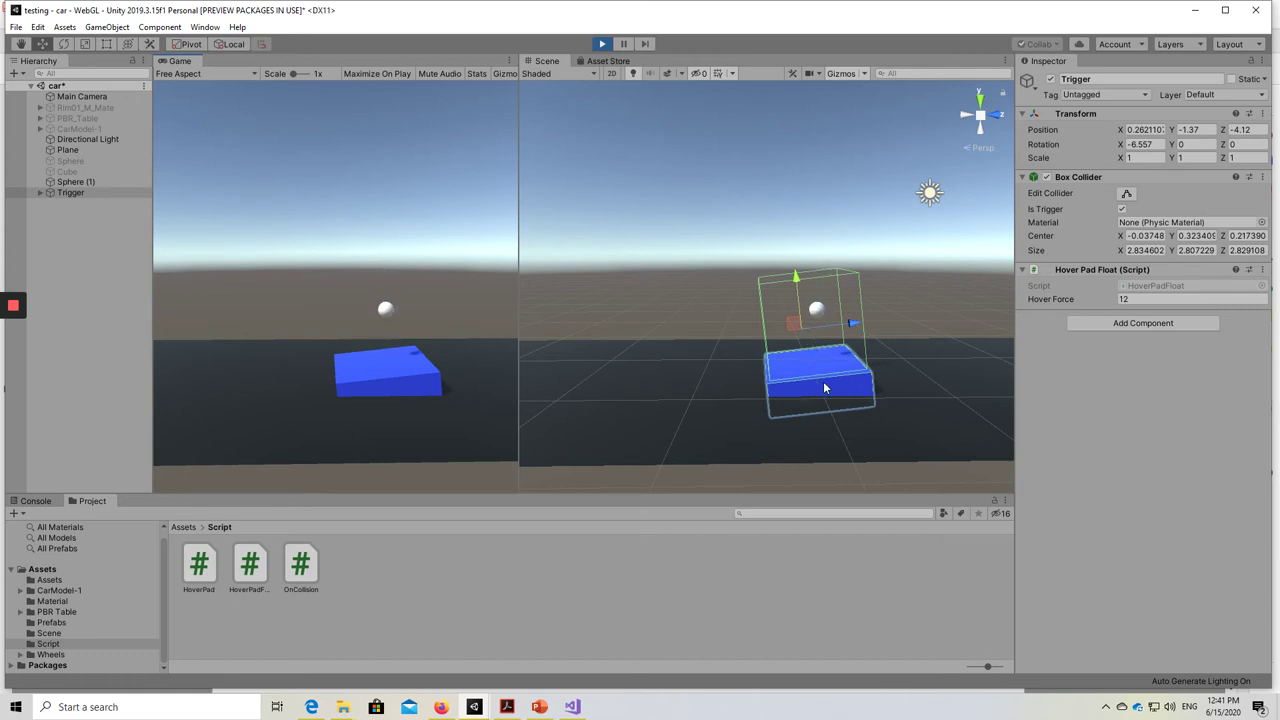
pyautogui.click(1130, 299)
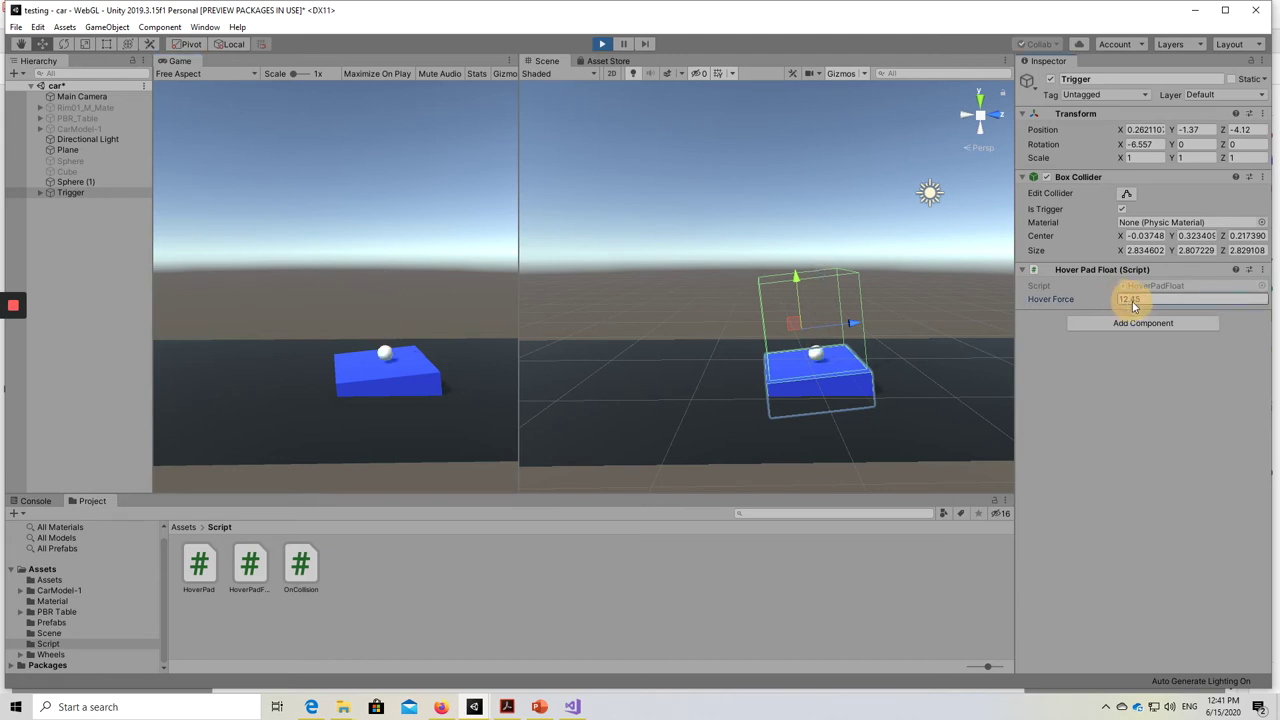
pyautogui.write('14.68')
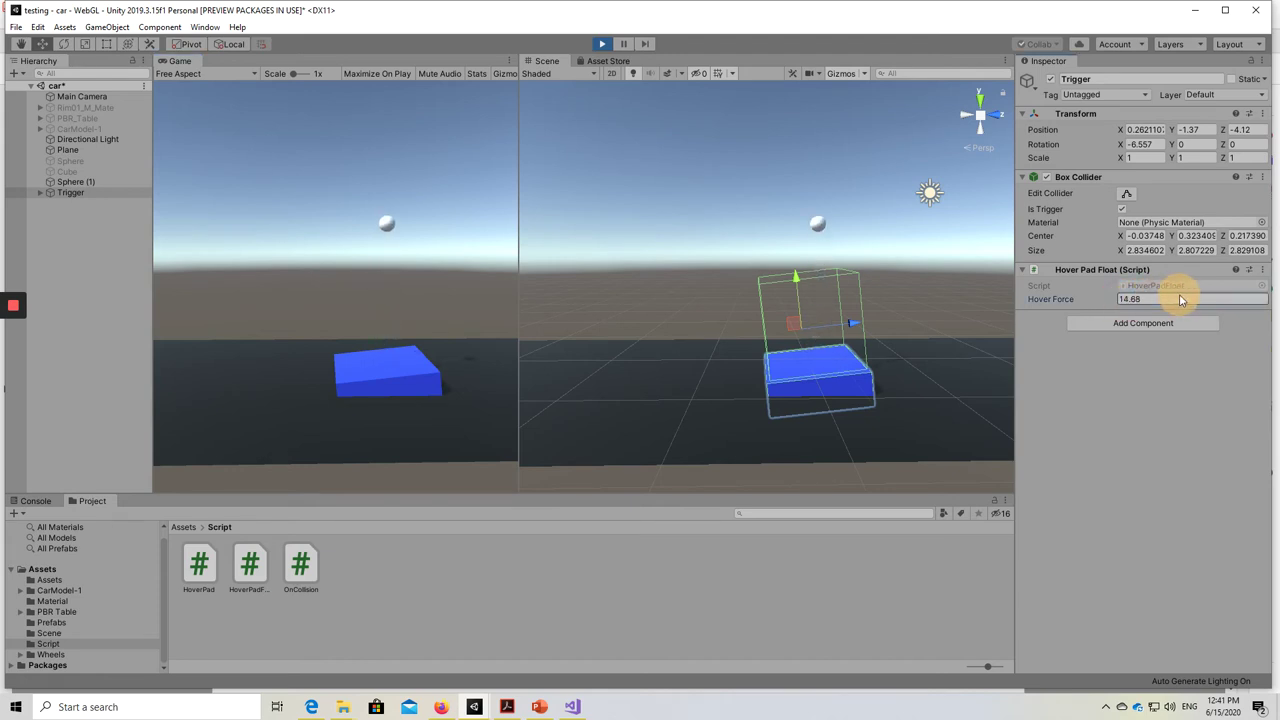
pyautogui.moveTo(1120, 303); pyautogui.dragTo(1109, 305)
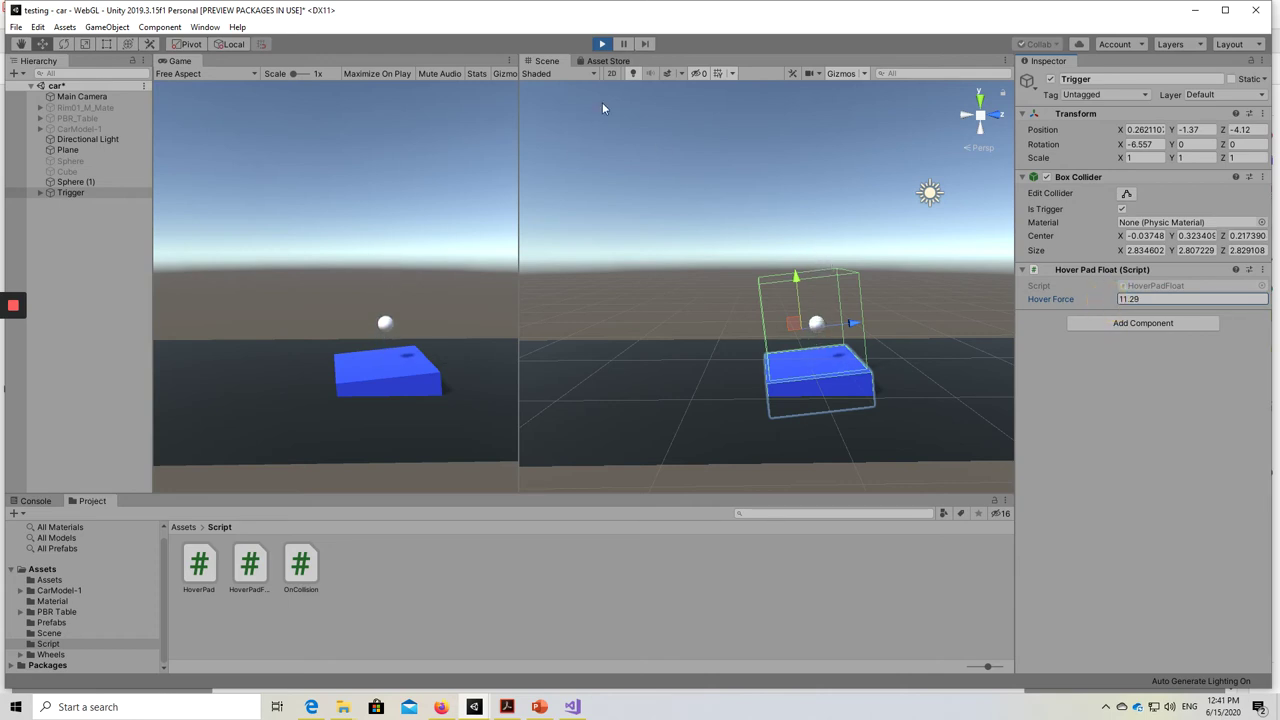
pyautogui.click(602, 43)
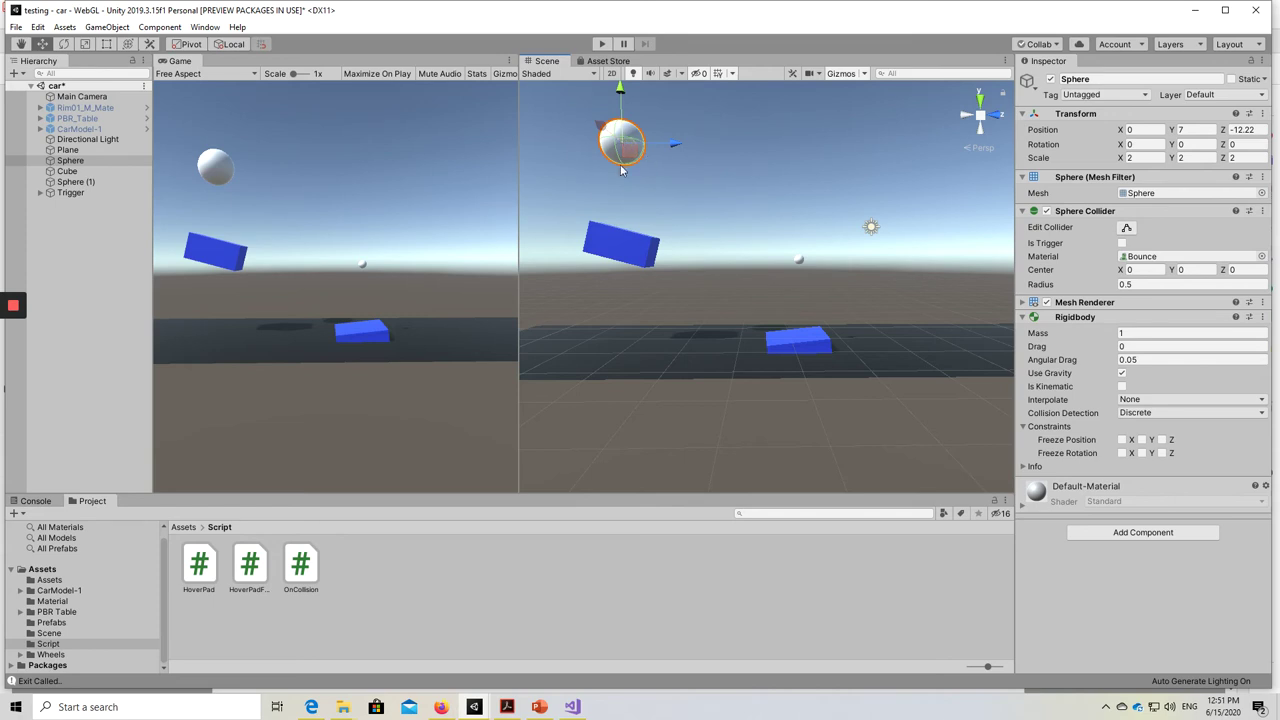
# - Turn off Is Kinematic on the tilted Cube's Rigidbody and test the large sphere's collision with it in Play mode
pyautogui.click(615, 250)
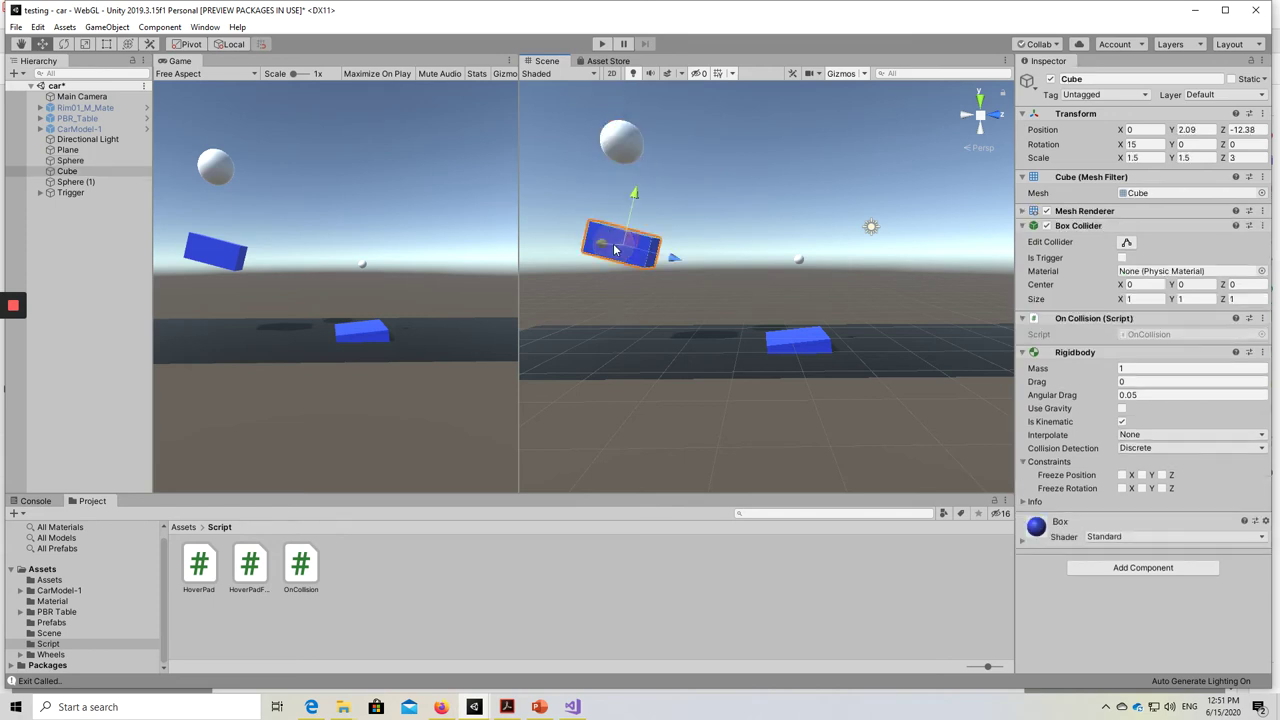
pyautogui.click(1122, 421)
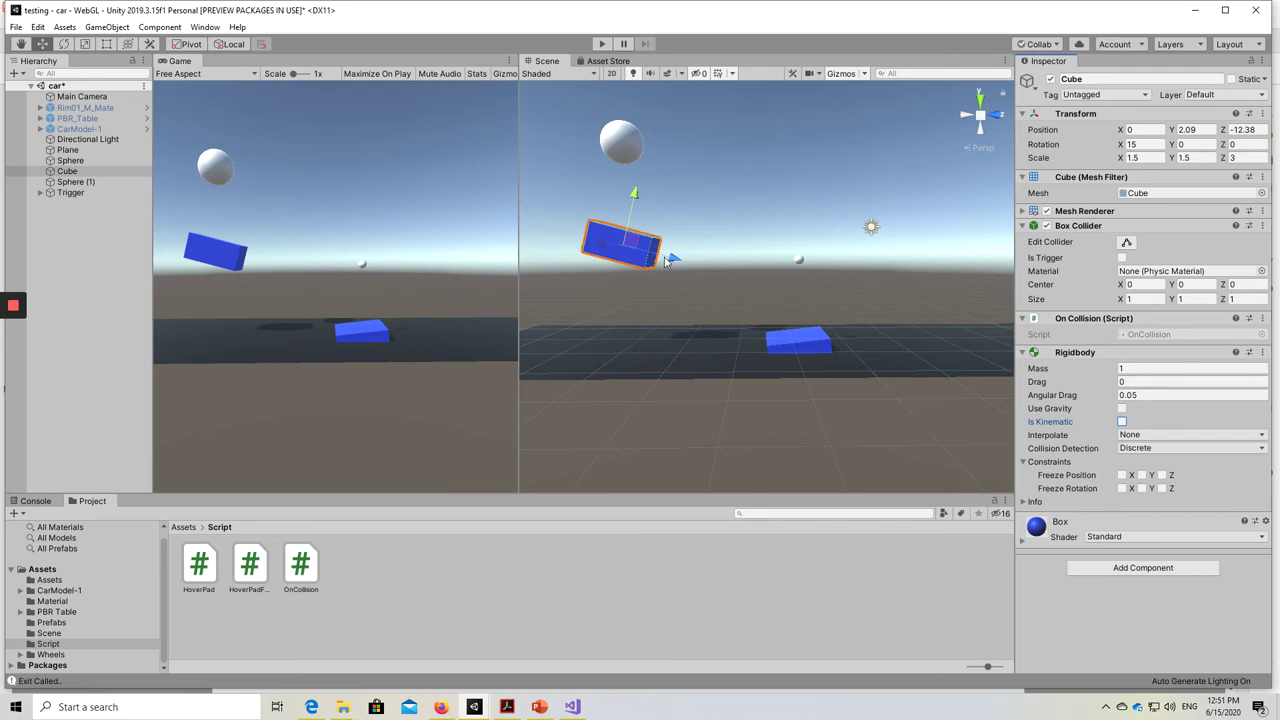
pyautogui.click(600, 45)
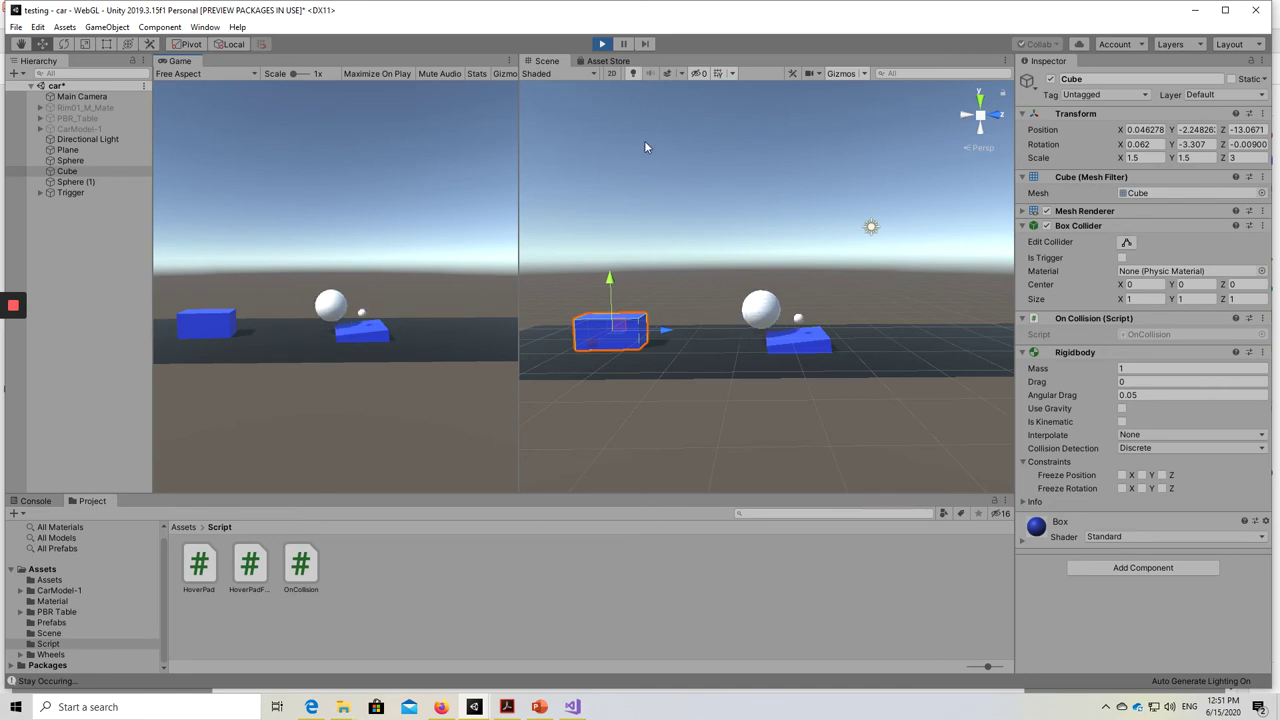
pyautogui.click(602, 45)
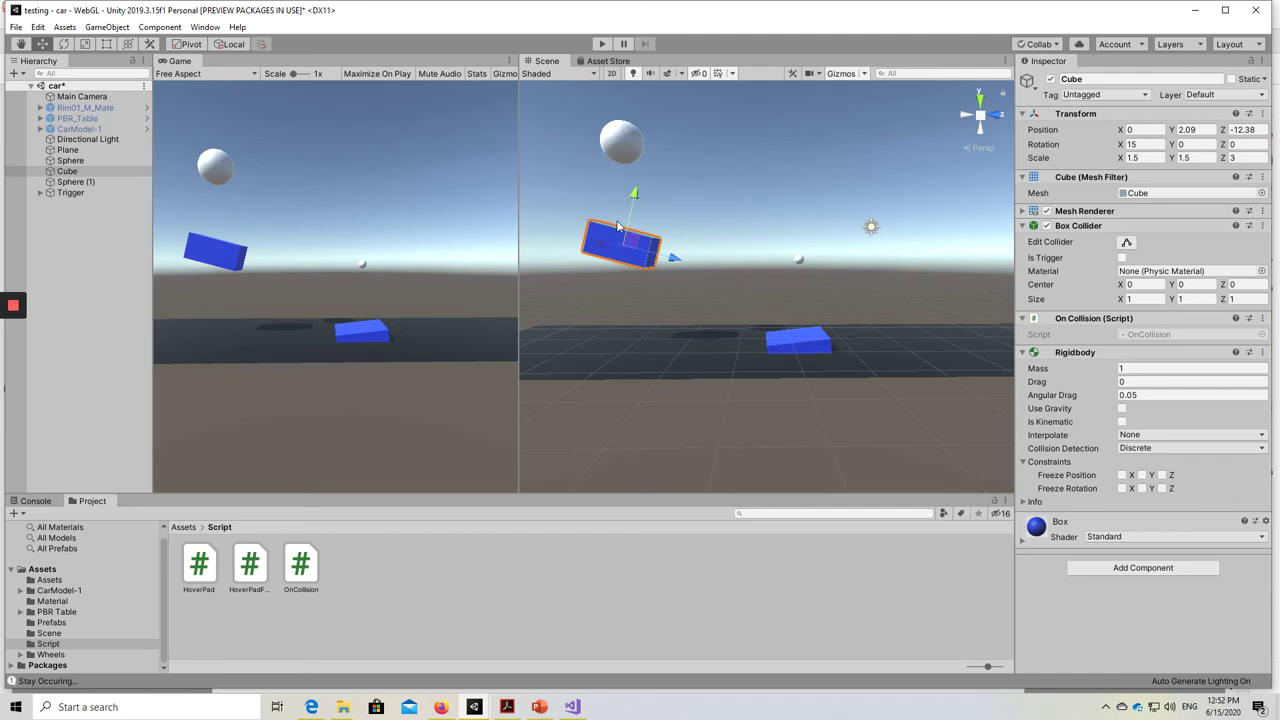
# - Turn Is Kinematic back on for the Cube and run the same collision test in Play mode
pyautogui.click(1122, 421)
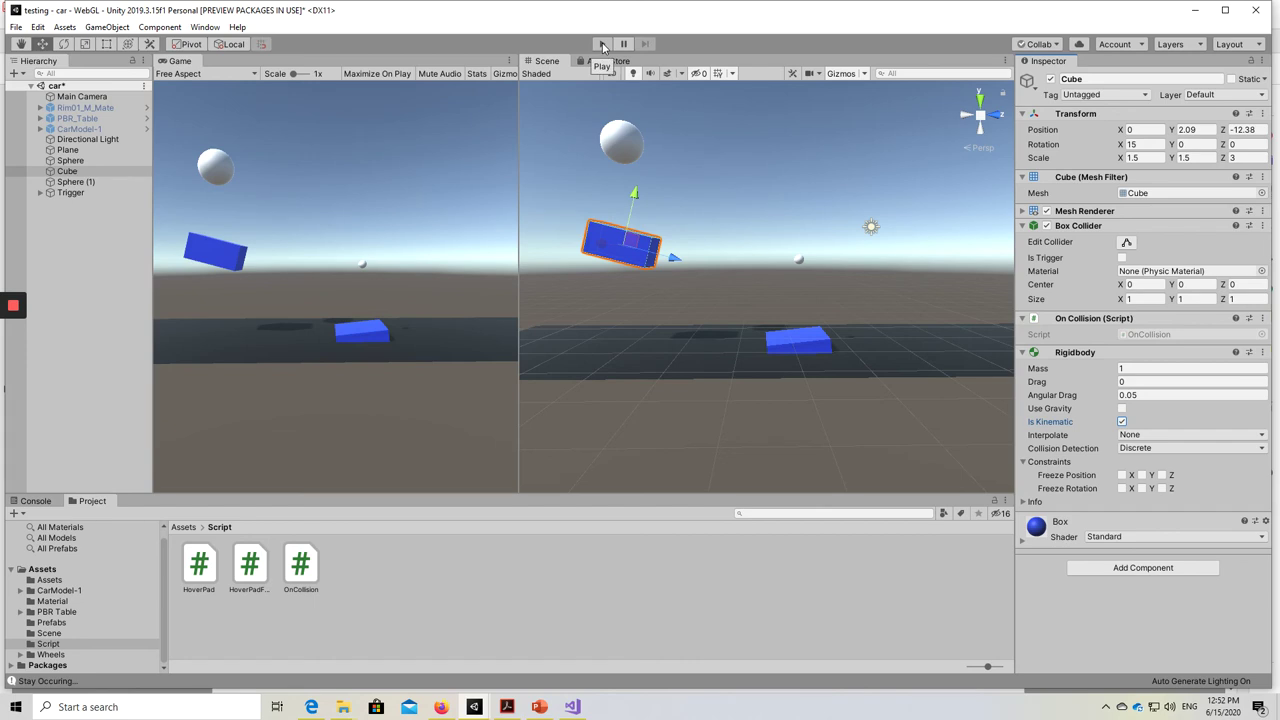
pyautogui.click(602, 45)
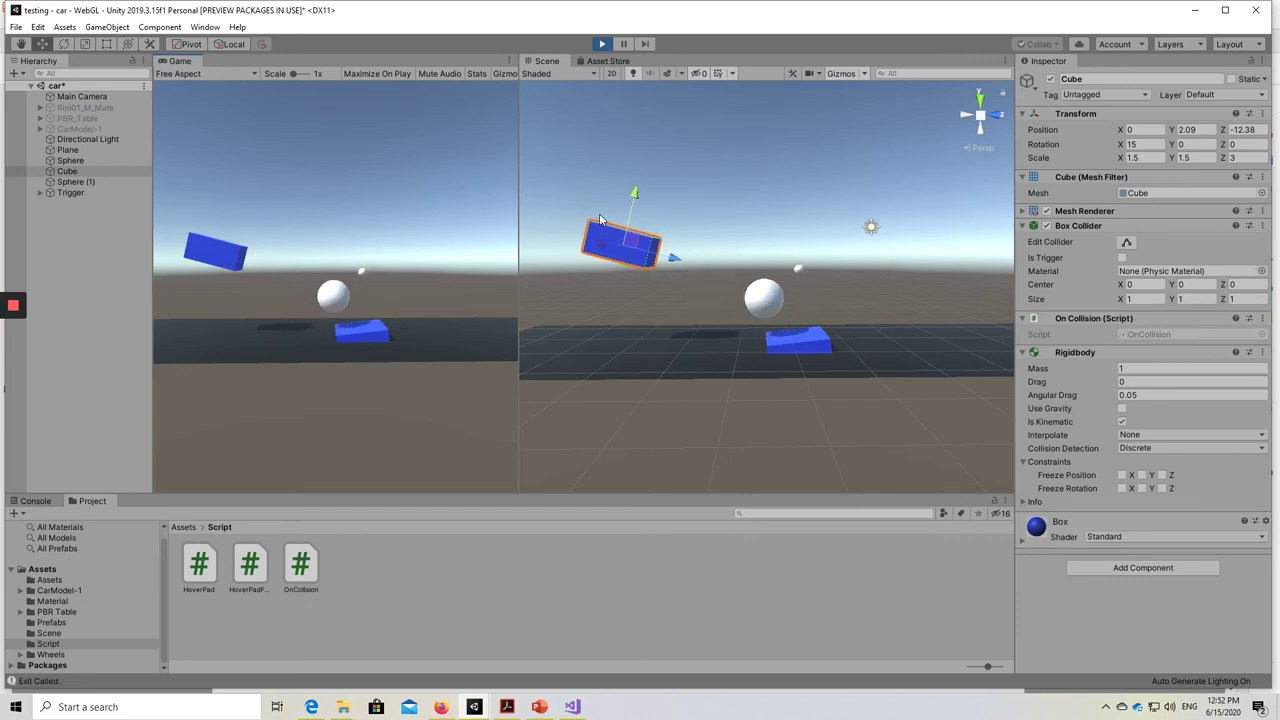
pyautogui.click(601, 45)
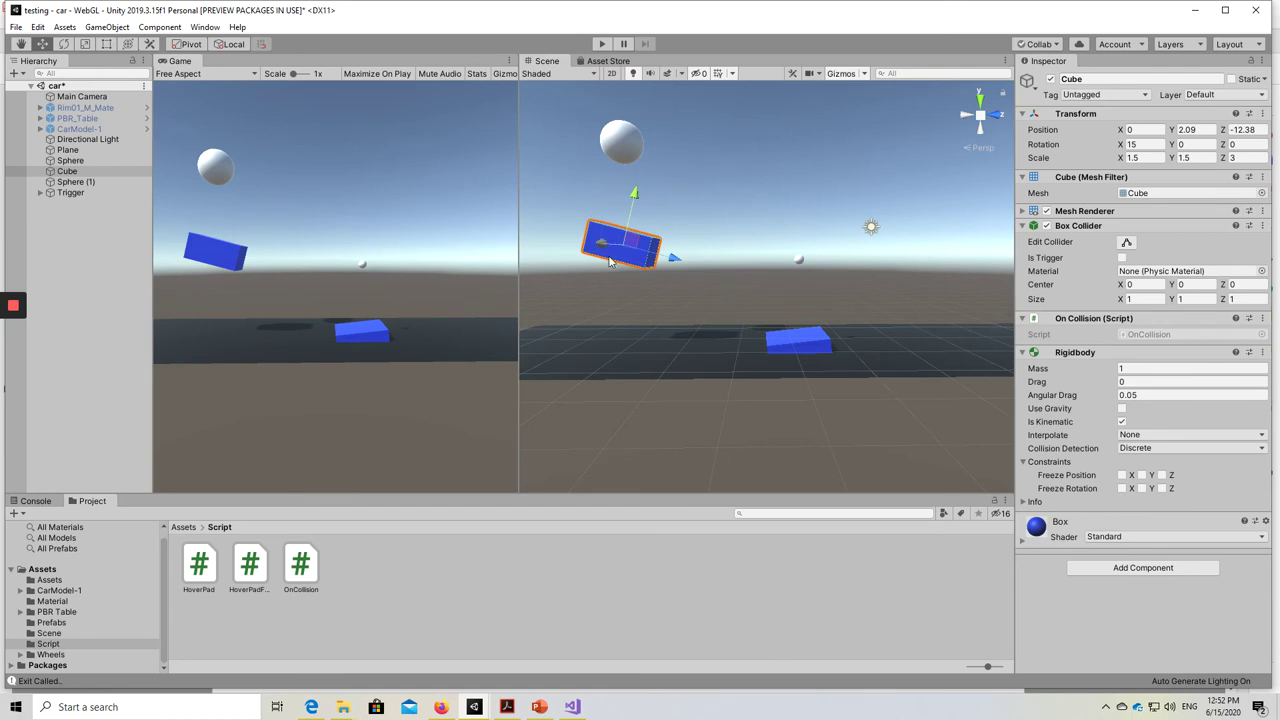
# - Disable Is Kinematic and enable Use Gravity on the Cube's Rigidbody, and deactivate the large Sphere object
pyautogui.click(1122, 421)
pyautogui.click(1122, 408)
pyautogui.click(614, 153)
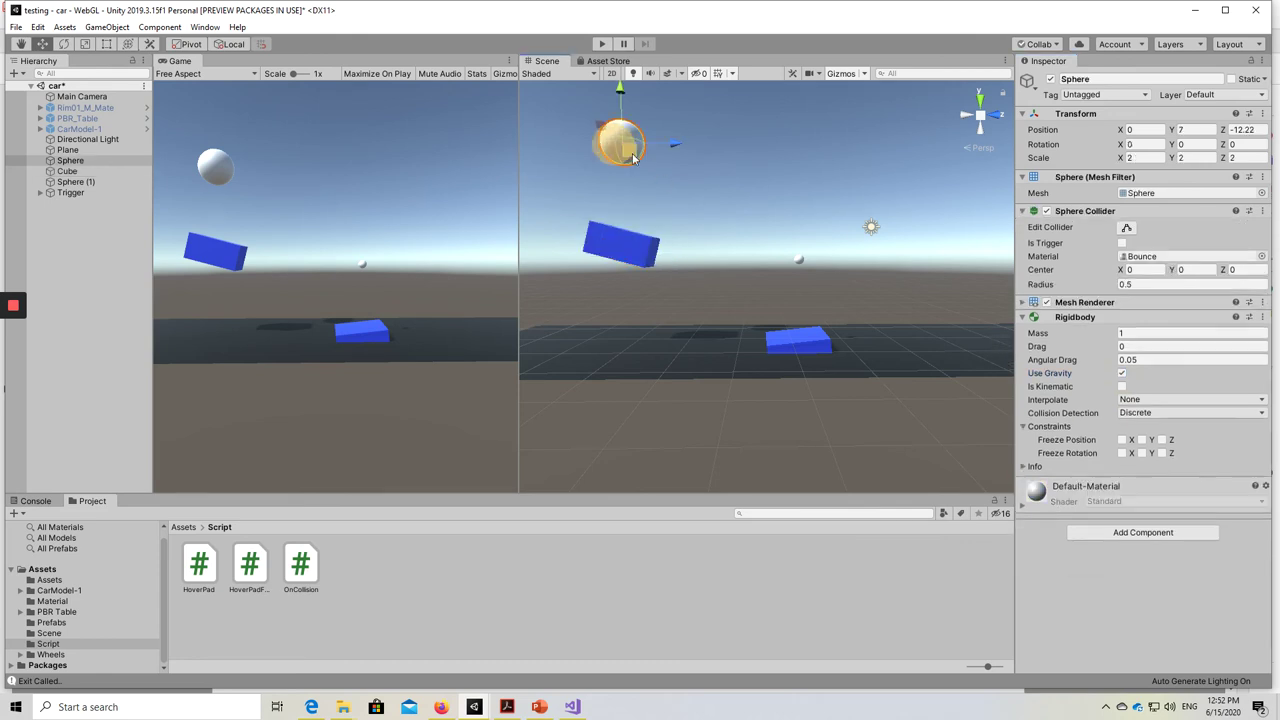
pyautogui.click(1050, 79)
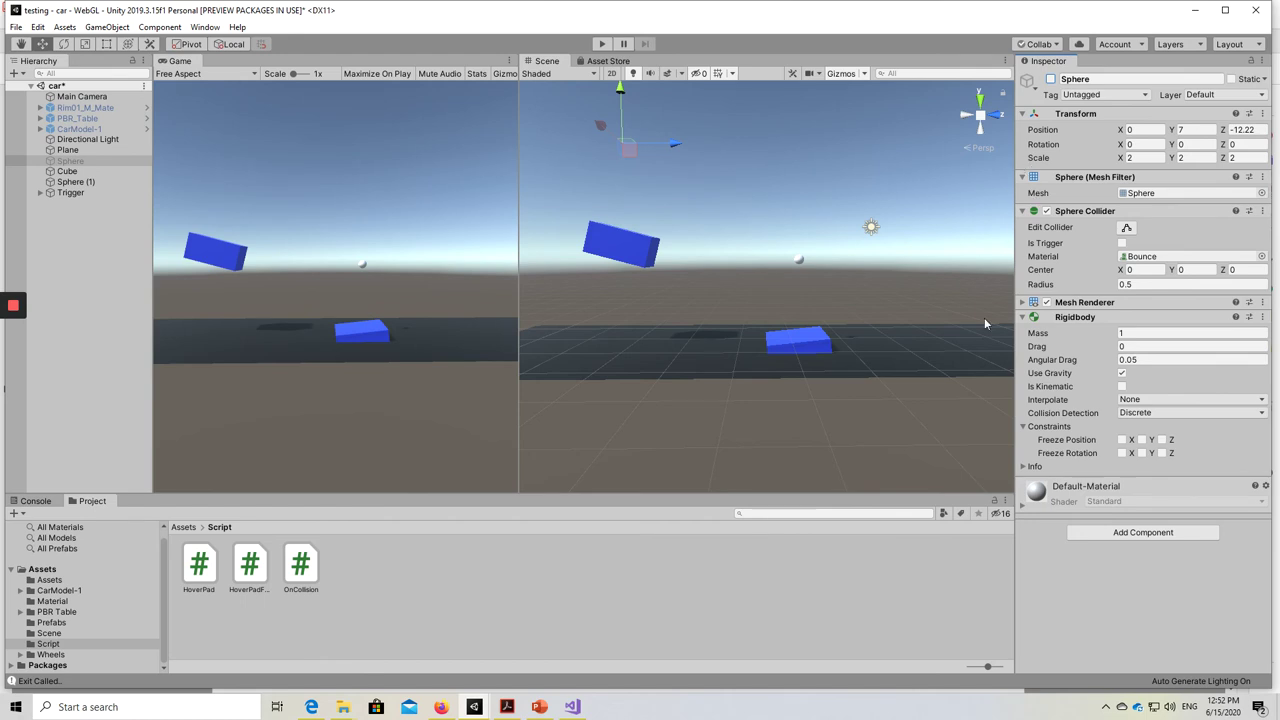
# - Select the Cube, open the Physics category of the Project Settings, and move that window clear of the Scene view
pyautogui.click(632, 250)
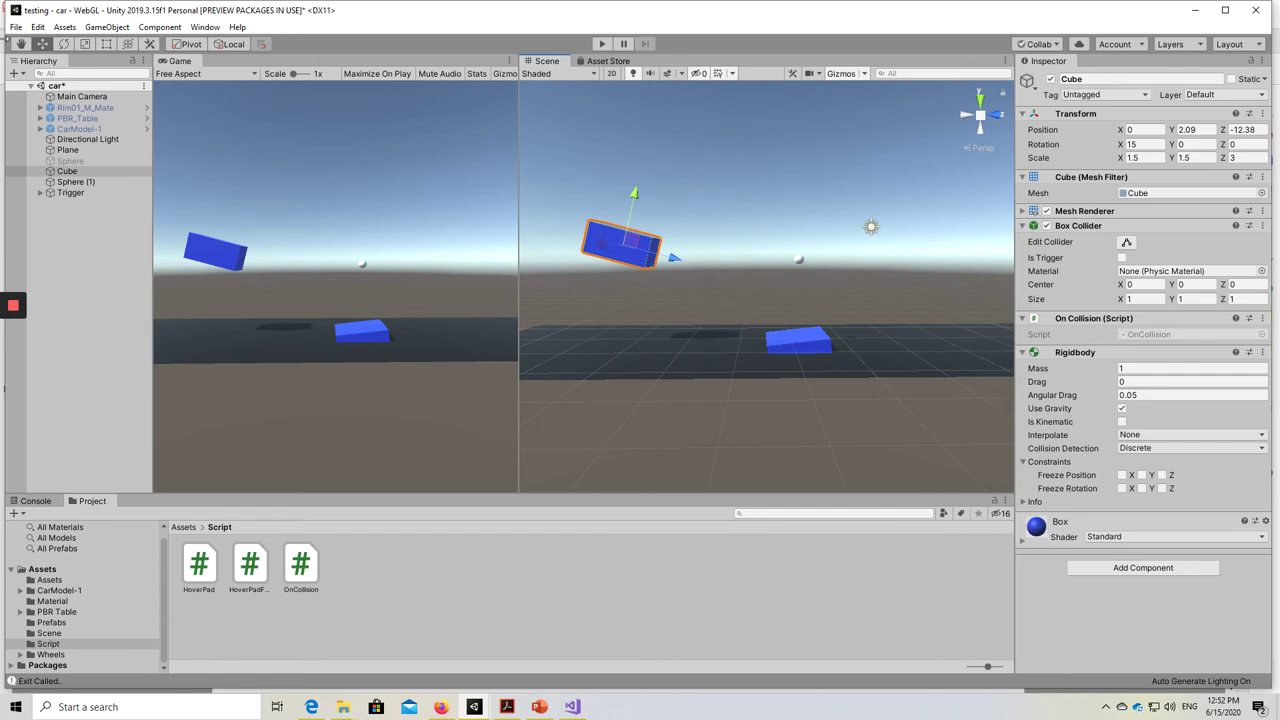
pyautogui.click(38, 27)
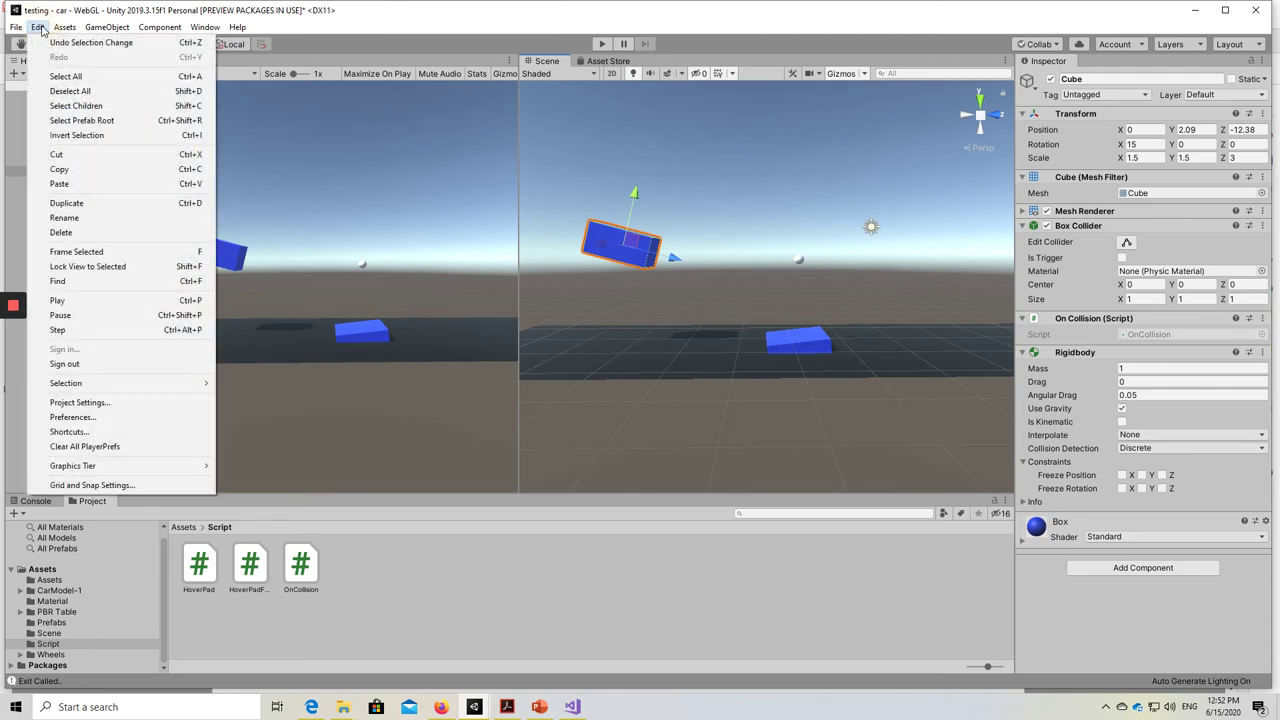
pyautogui.click(80, 402)
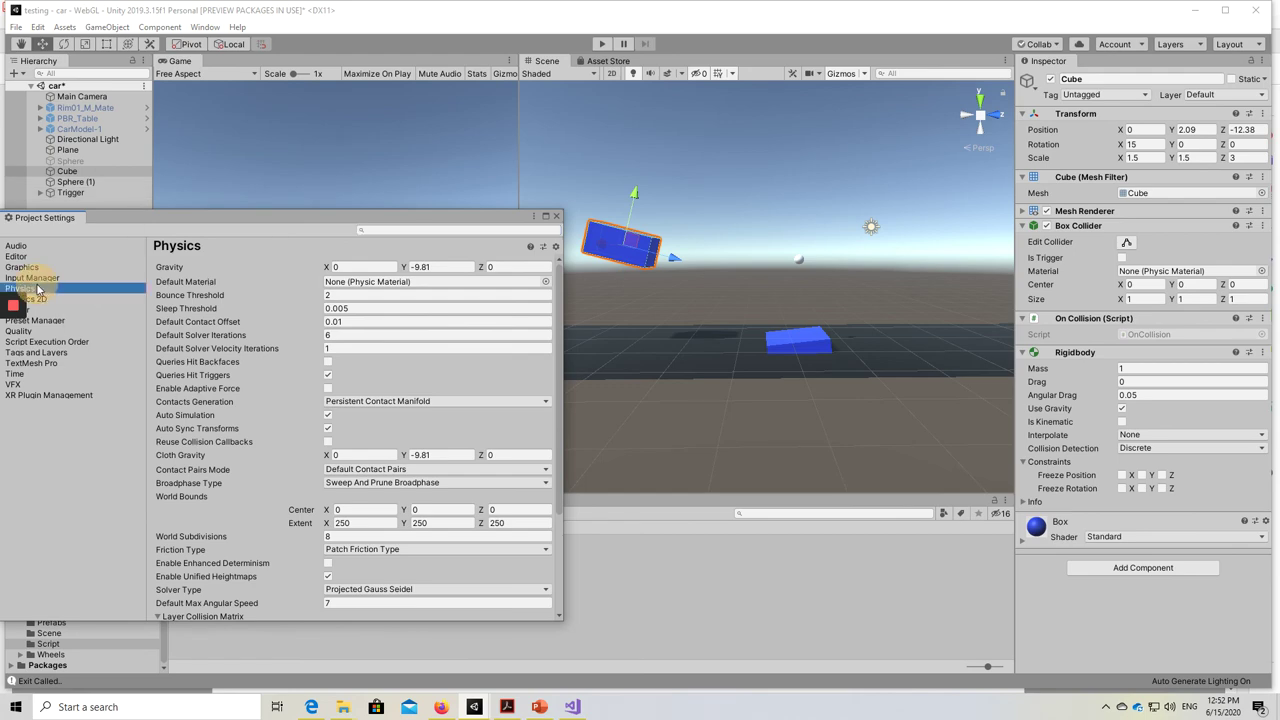
pyautogui.moveTo(176, 217); pyautogui.dragTo(899, 140)
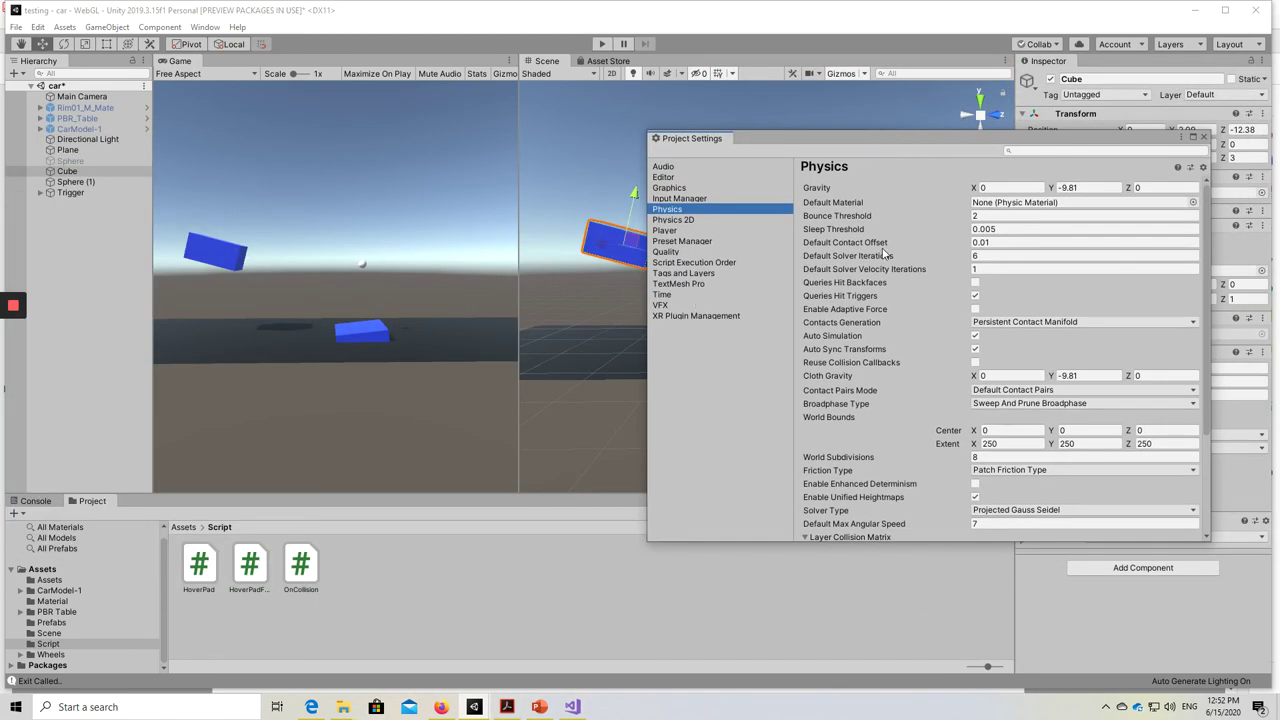
pyautogui.moveTo(991, 142); pyautogui.dragTo(955, 153)
pyautogui.moveTo(435, 122); pyautogui.dragTo(288, 112)
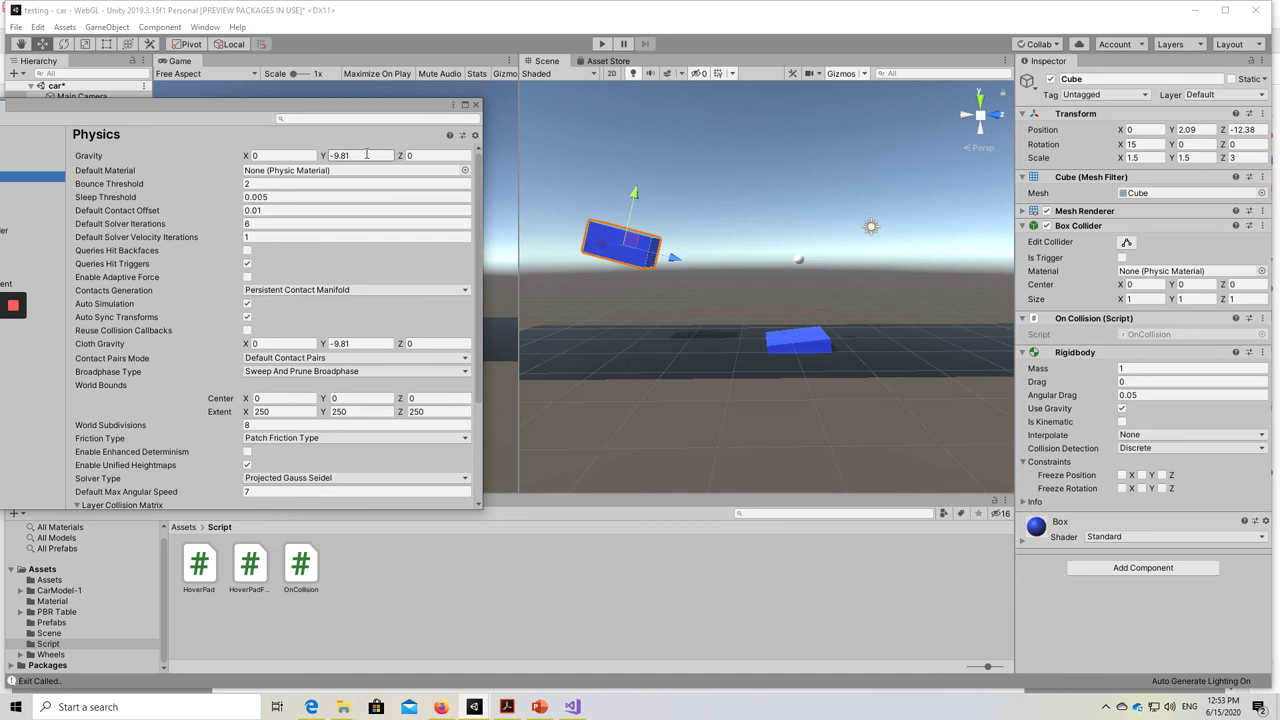
# - Set the project's gravity Z value to -5 and test the Cube's fall in Play mode
pyautogui.click(418, 155)
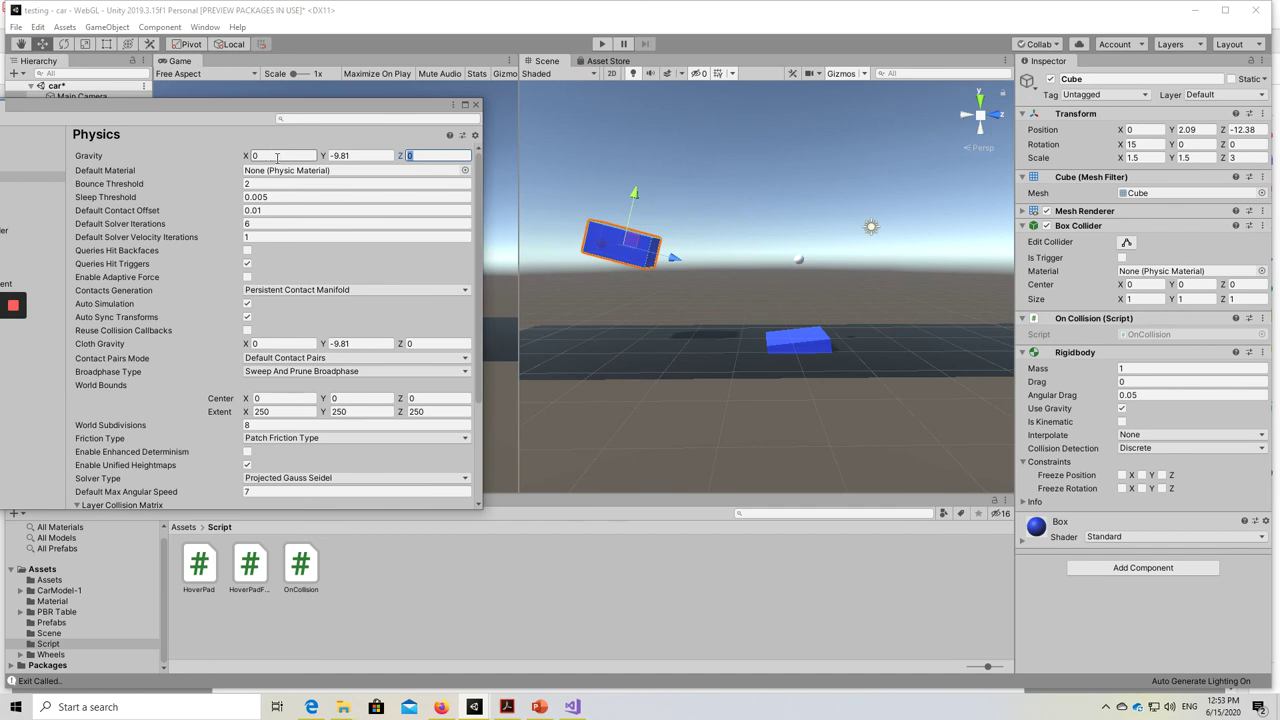
pyautogui.click(416, 157)
pyautogui.doubleClick(407, 155)
pyautogui.write('-5')
pyautogui.click(602, 44)
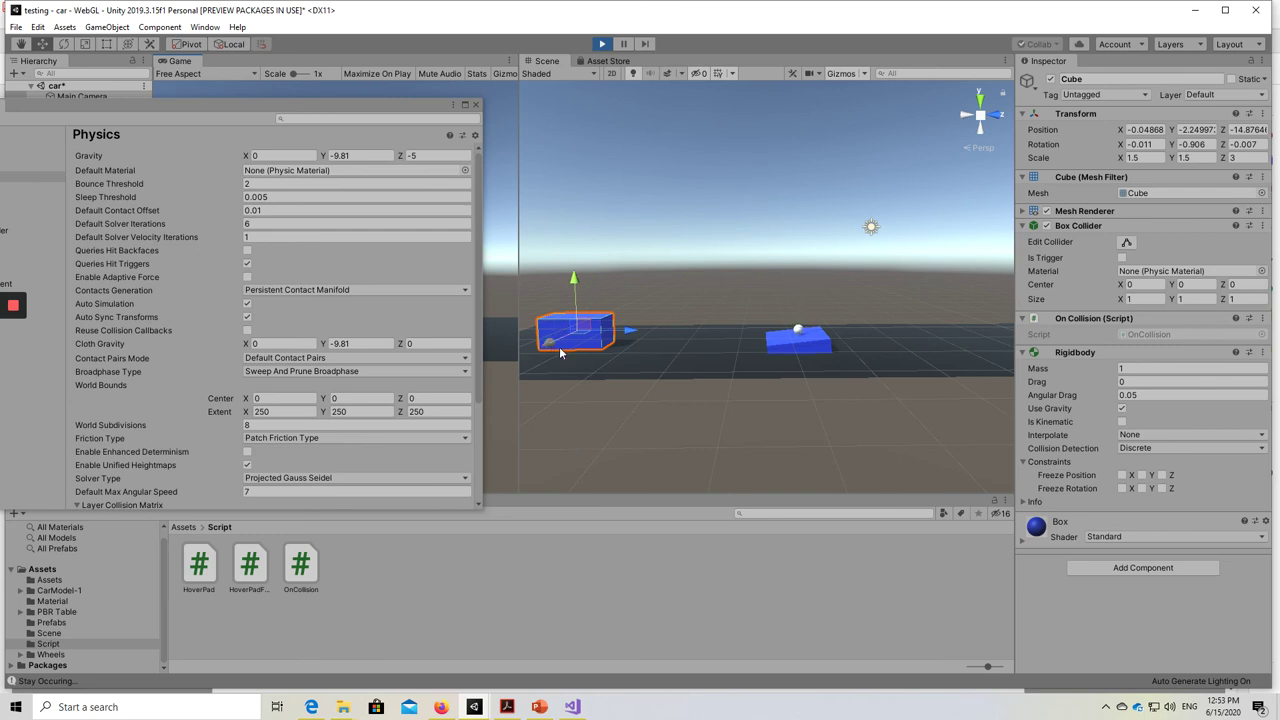
pyautogui.click(601, 43)
# - Set gravity Z to 0 and gravity X to -4, and test the Cube's fall in Play mode
pyautogui.click(425, 155)
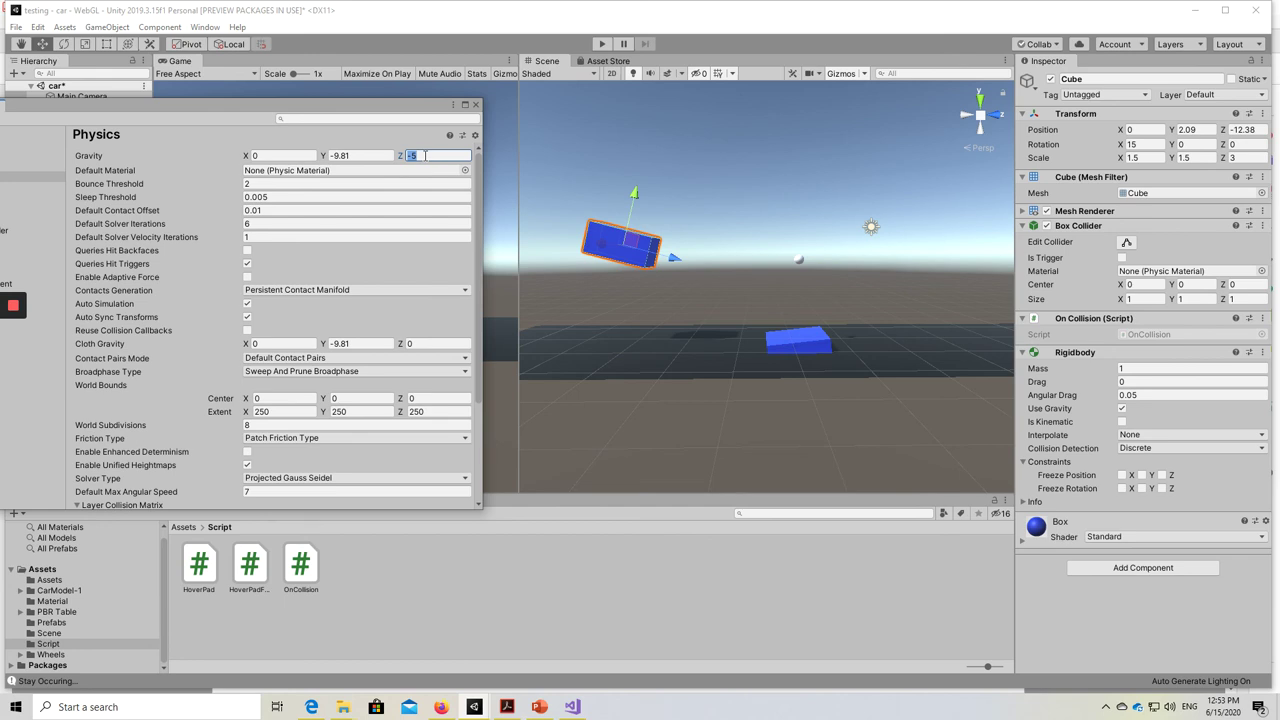
pyautogui.write('0')
pyautogui.click(282, 155)
pyautogui.press('BackSpace')
pyautogui.write('-4')
pyautogui.click(601, 43)
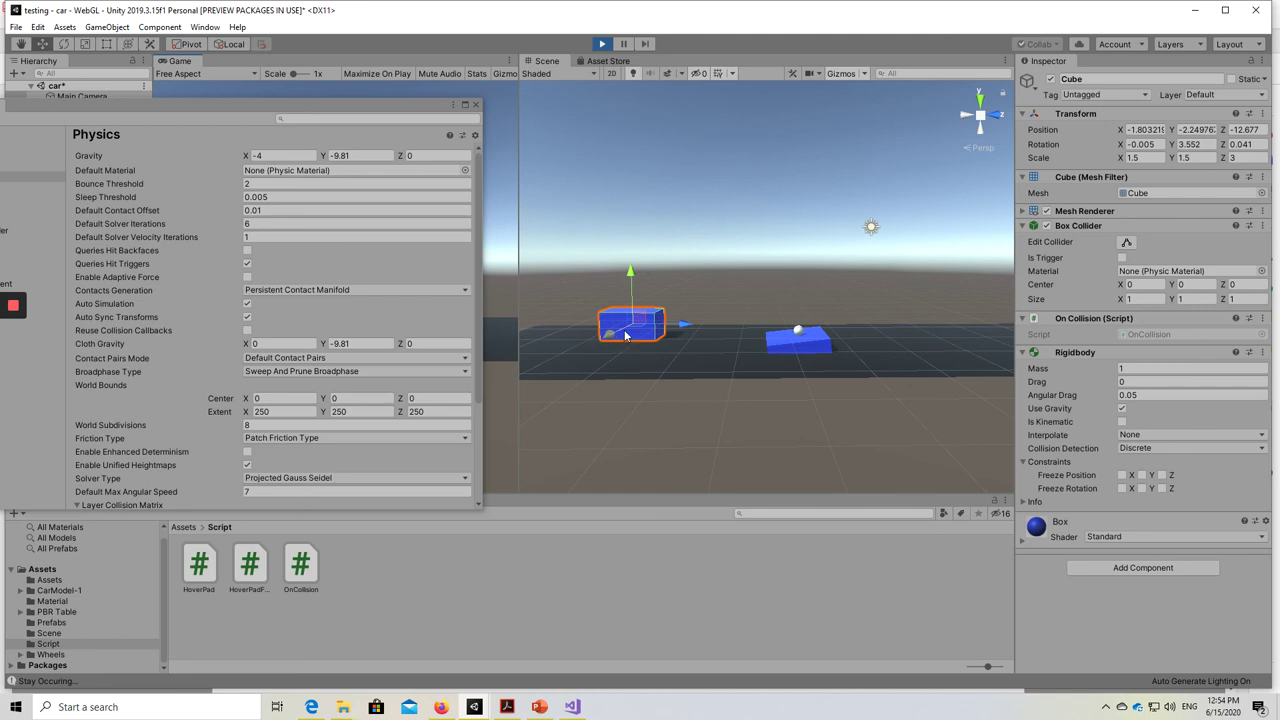
pyautogui.click(602, 44)
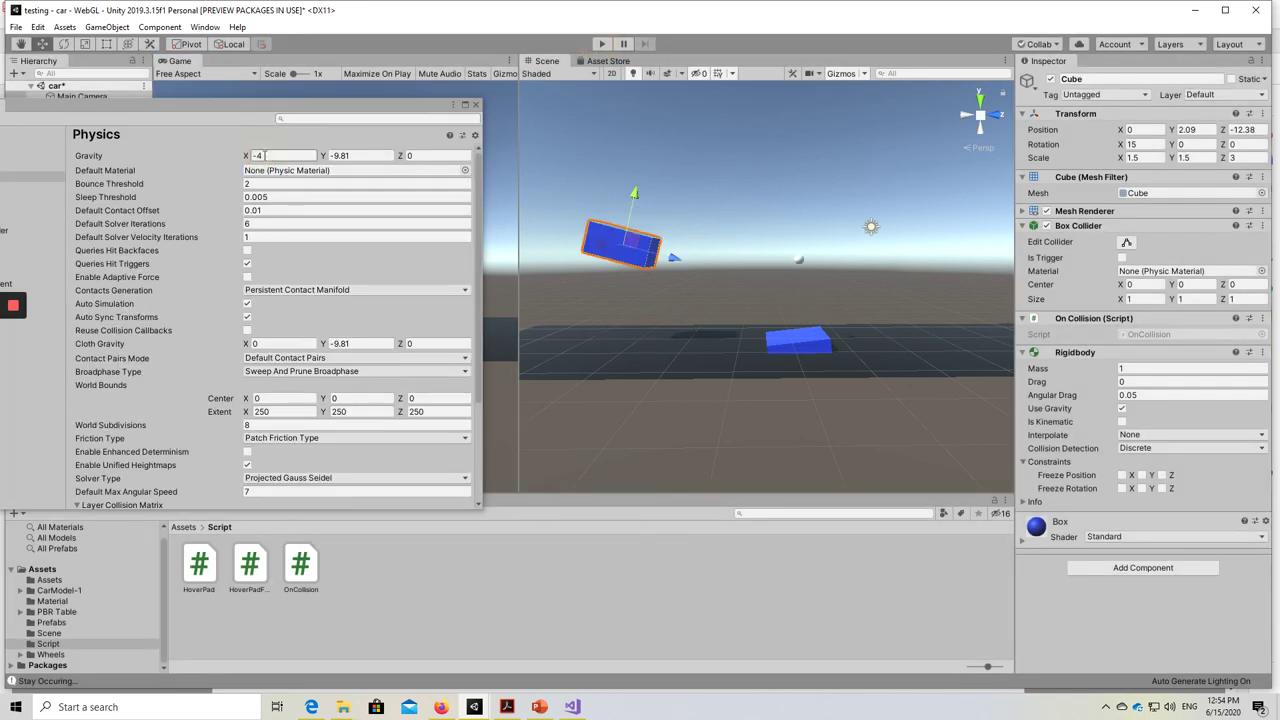
# - Reset the gravity X value to 0 and close the Project Settings
pyautogui.doubleClick(262, 156)
pyautogui.write('0')
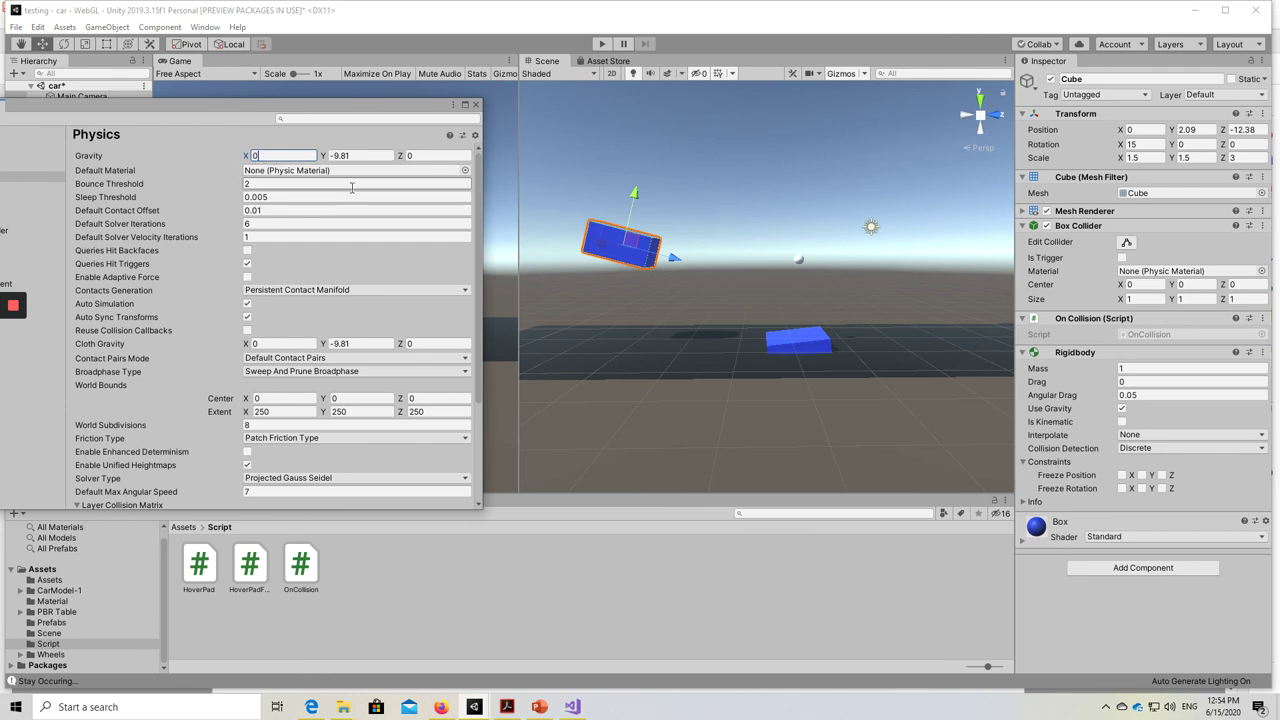
pyautogui.moveTo(441, 104); pyautogui.dragTo(536, 95)
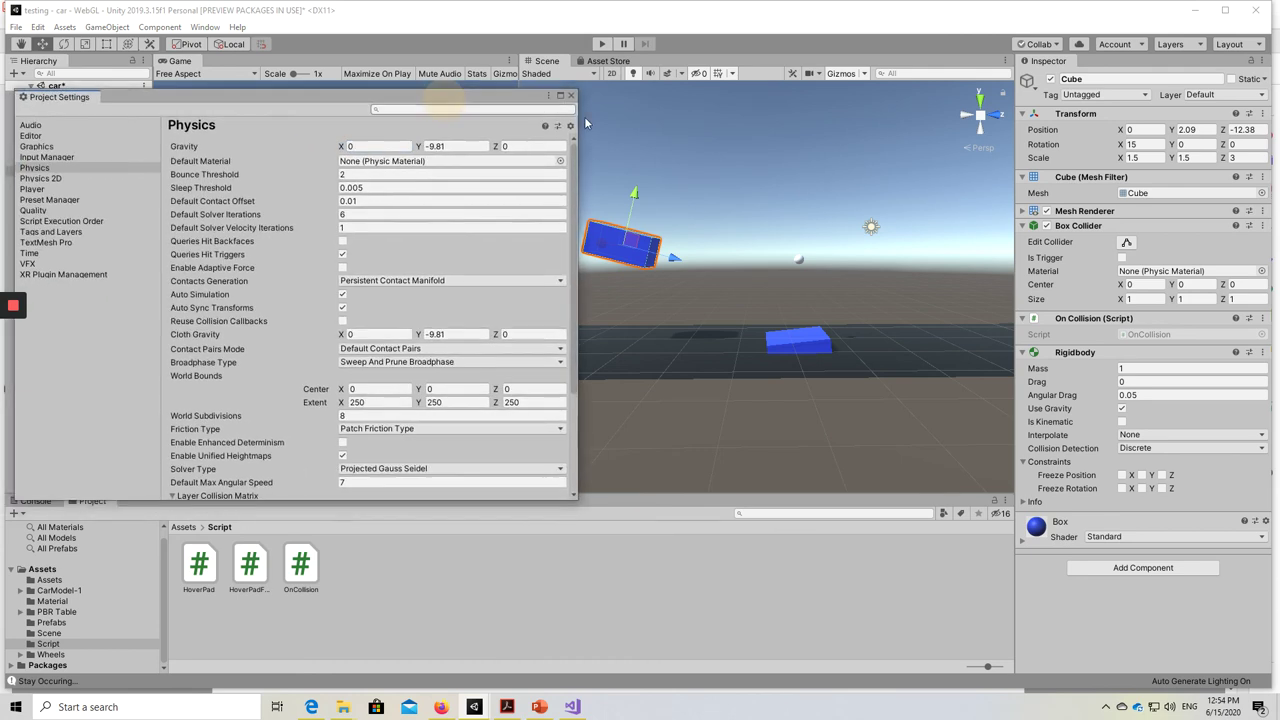
pyautogui.click(570, 96)
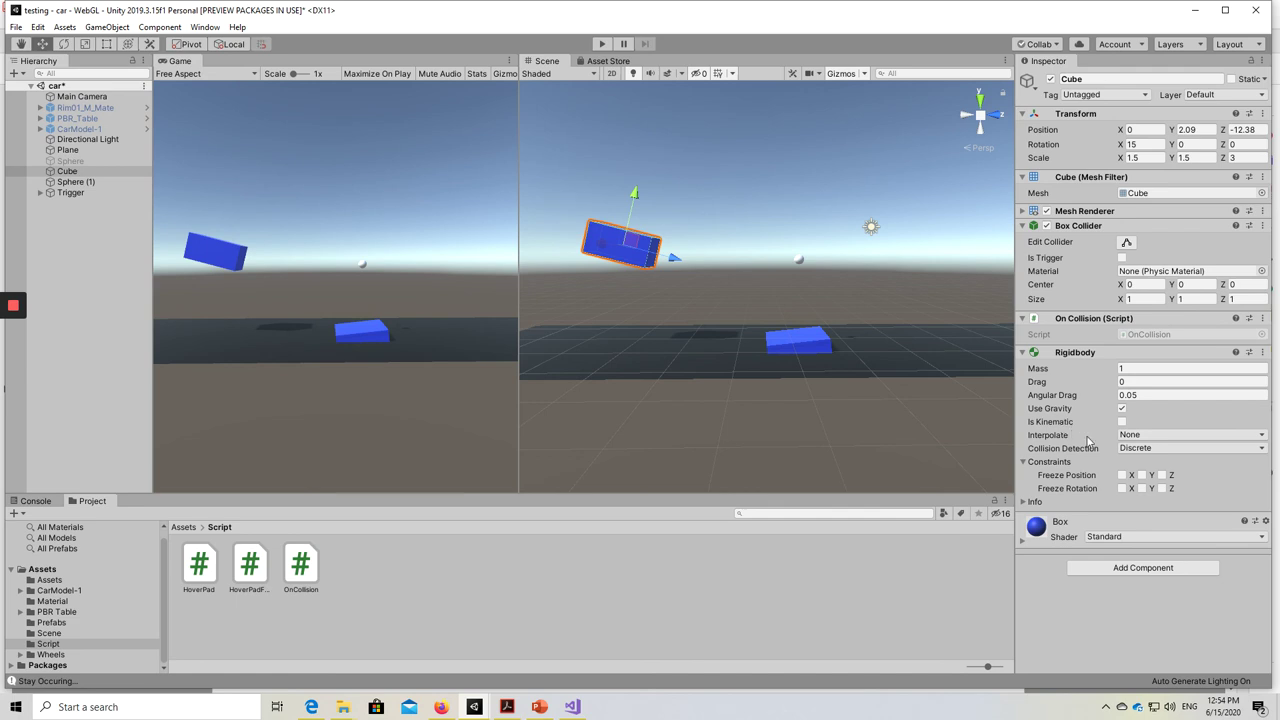
# - Look over the Cube Rigidbody's Interpolate options, keep None, and freeze its position along X, Y and Z
pyautogui.click(1145, 437)
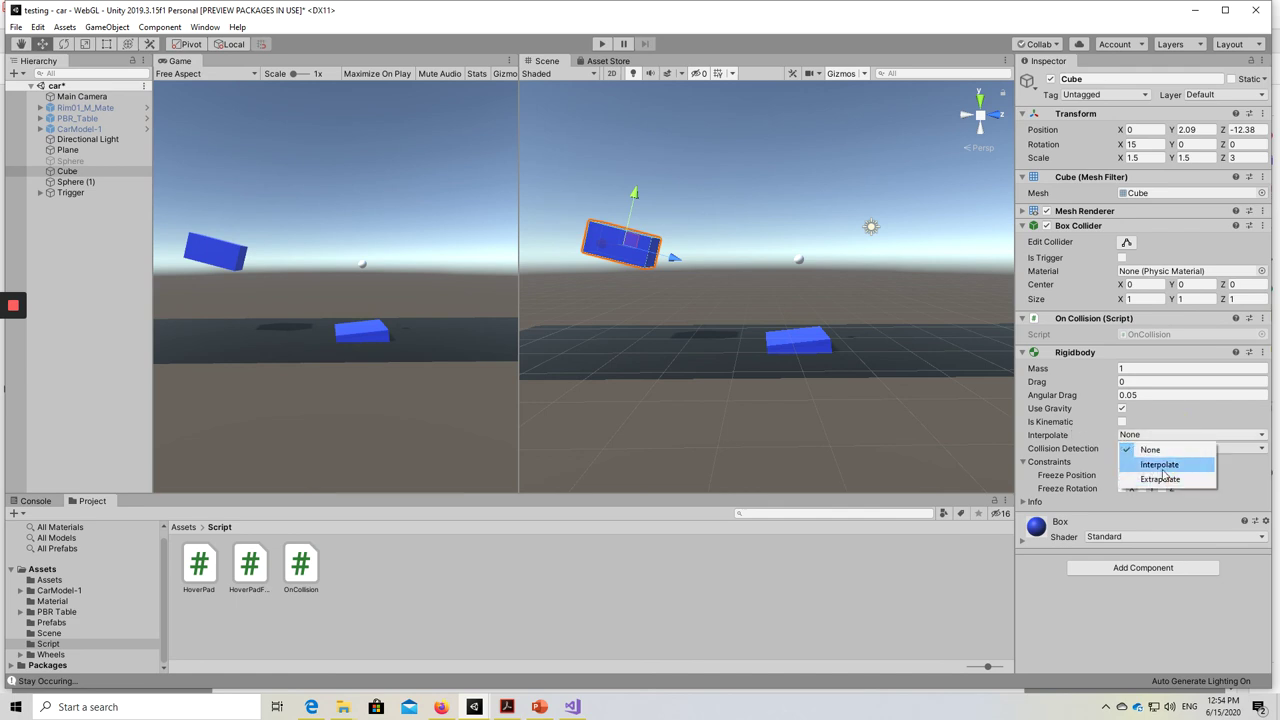
pyautogui.click(1100, 455)
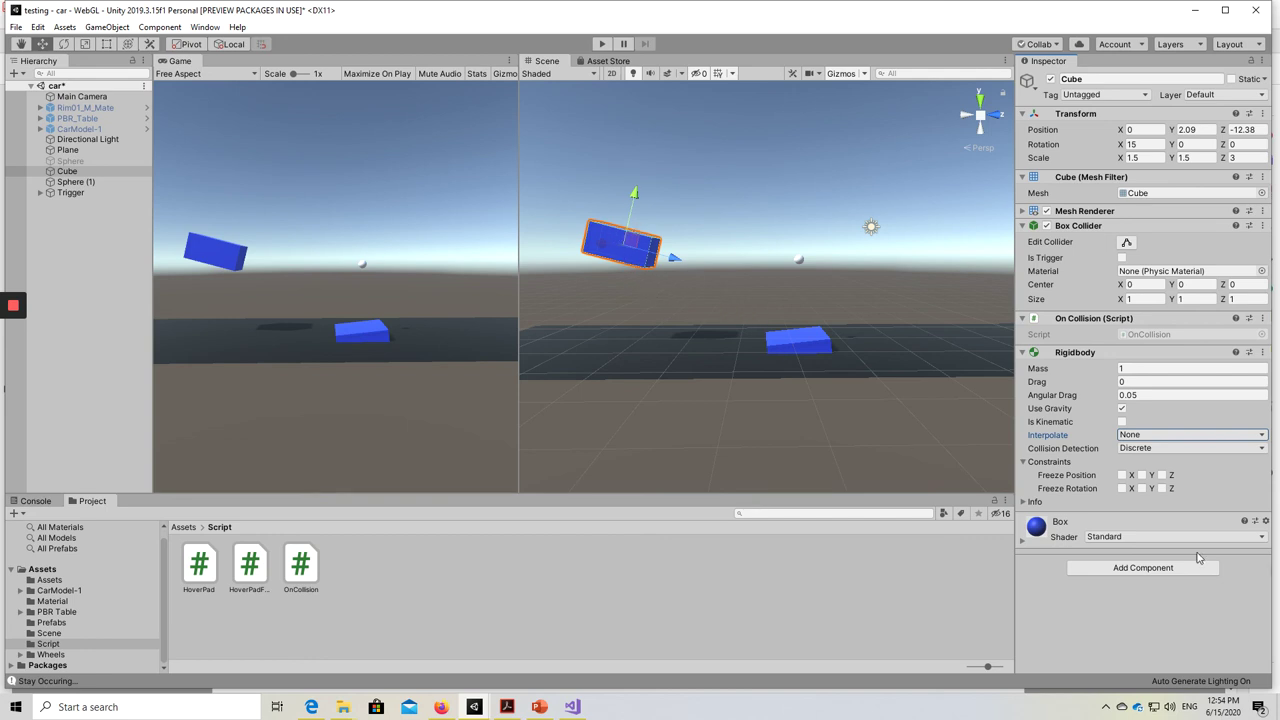
pyautogui.click(1122, 475)
pyautogui.click(1142, 475)
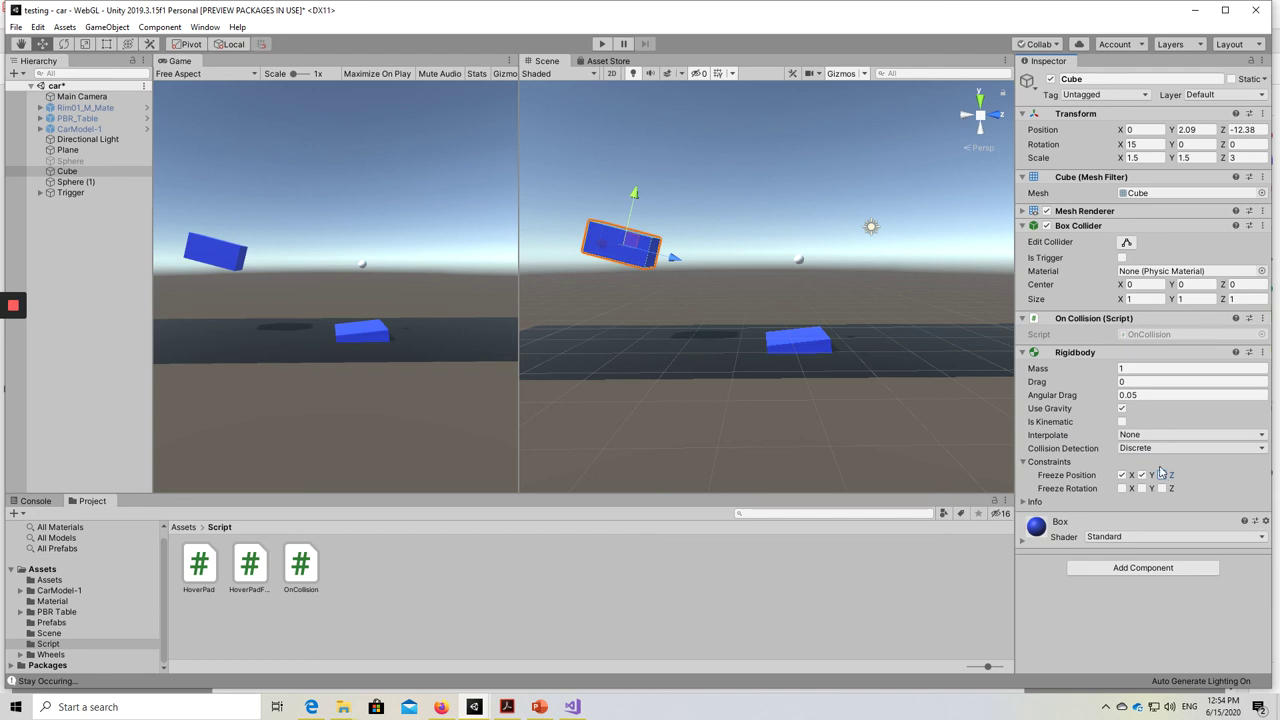
pyautogui.click(1162, 475)
pyautogui.click(1142, 475)
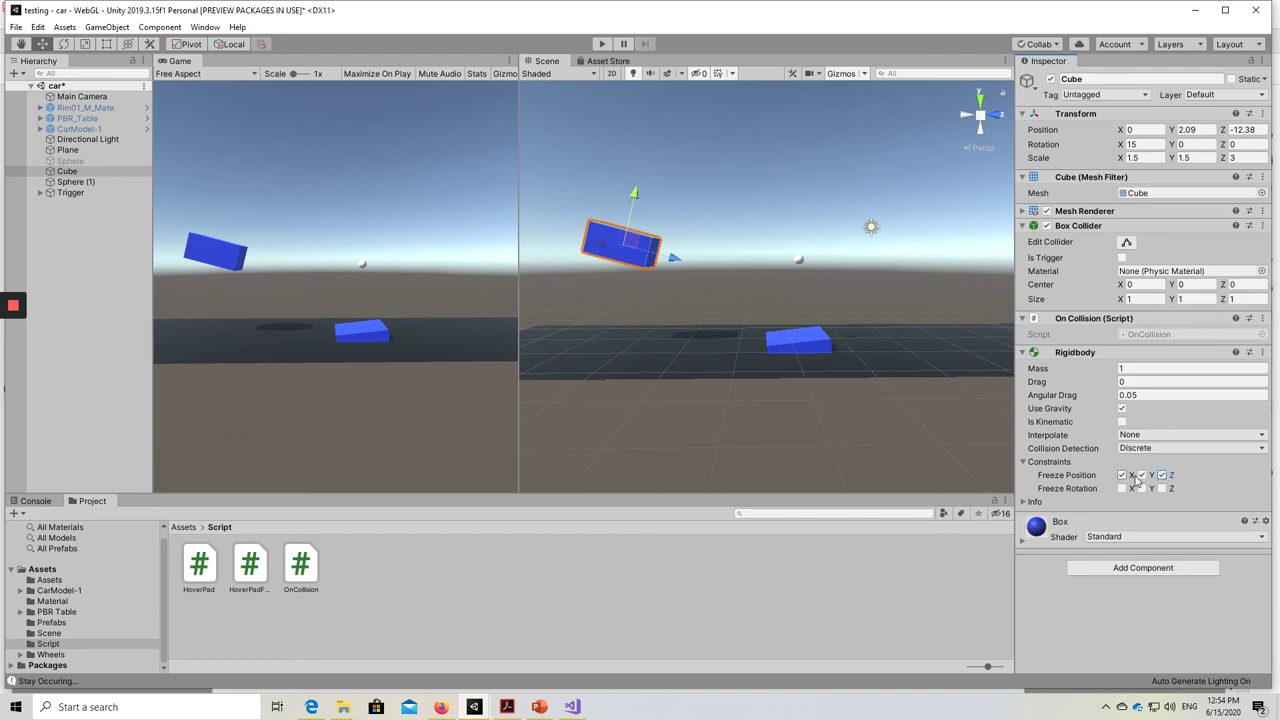
# - Select Sphere (1) and browse the Physics components that can be added to it
pyautogui.click(799, 261)
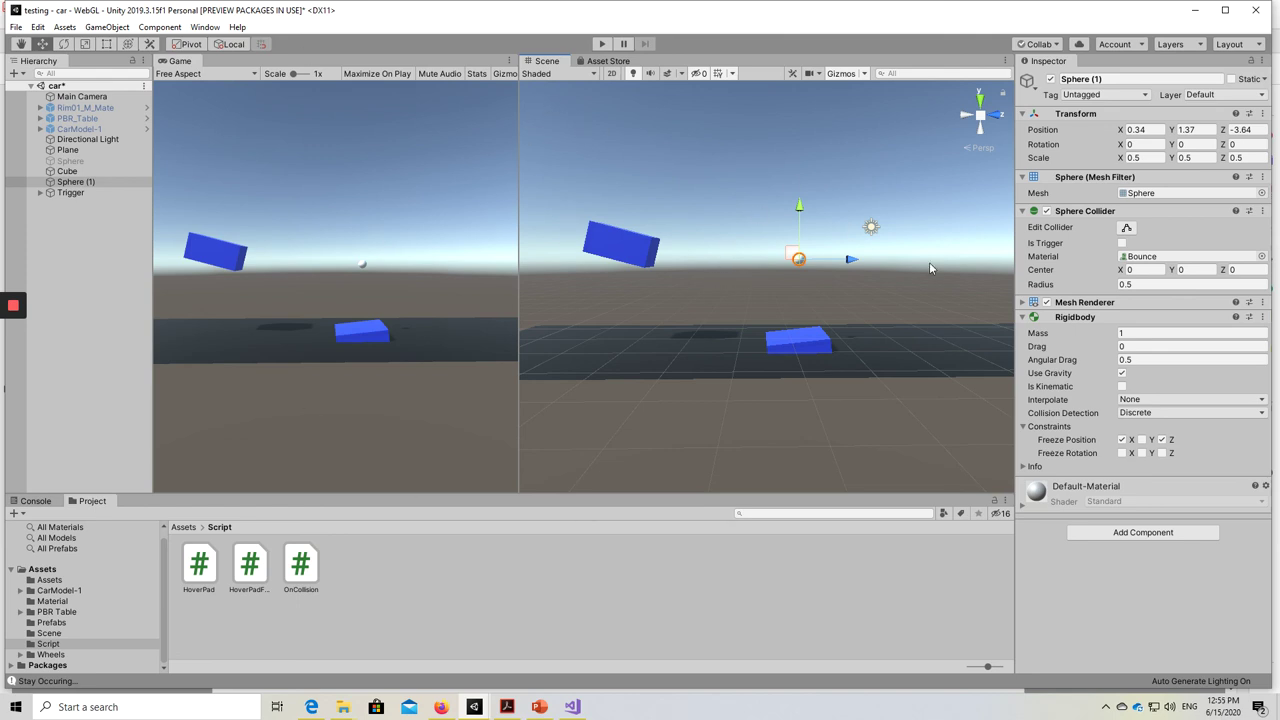
pyautogui.click(1160, 534)
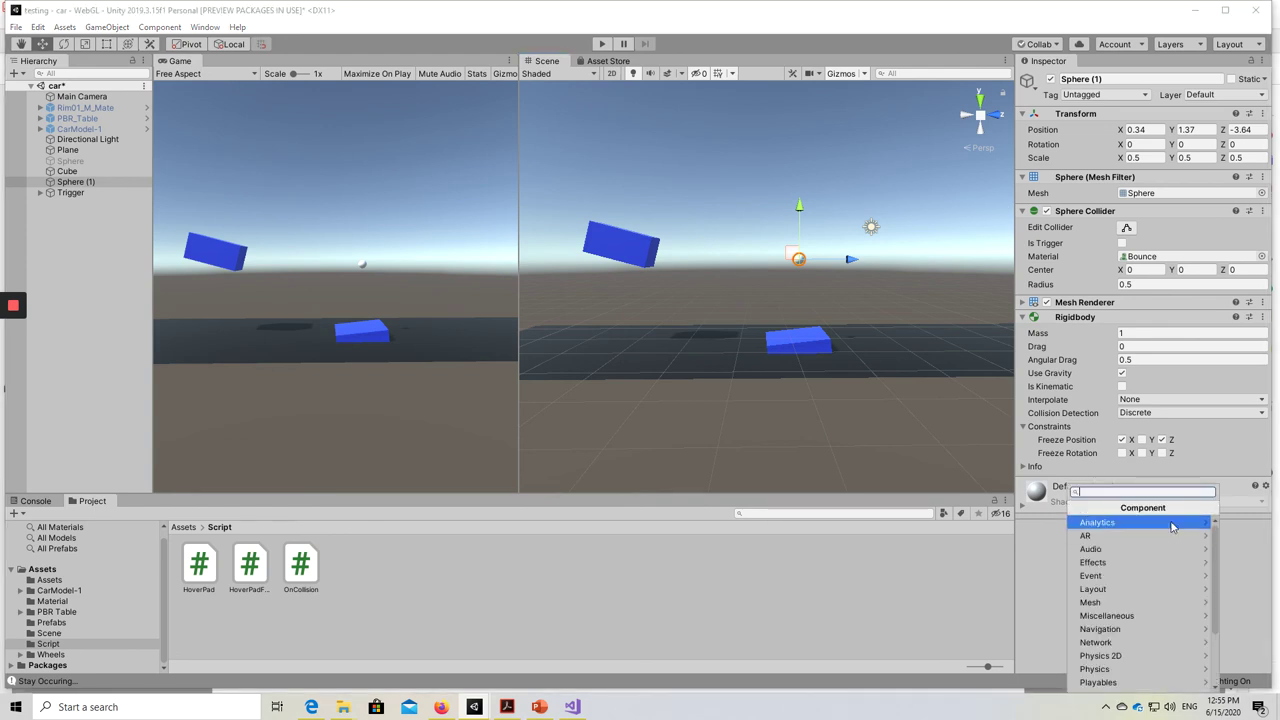
pyautogui.scroll(-3, 1170, 565)
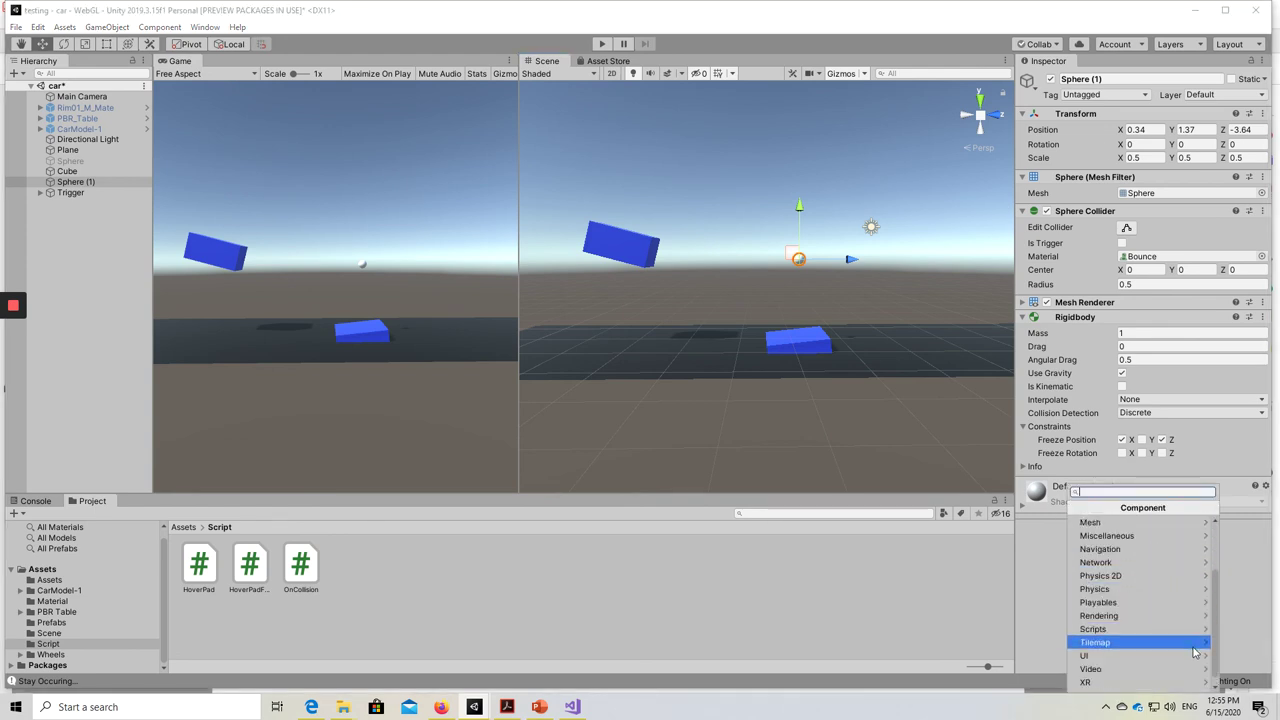
pyautogui.click(1158, 589)
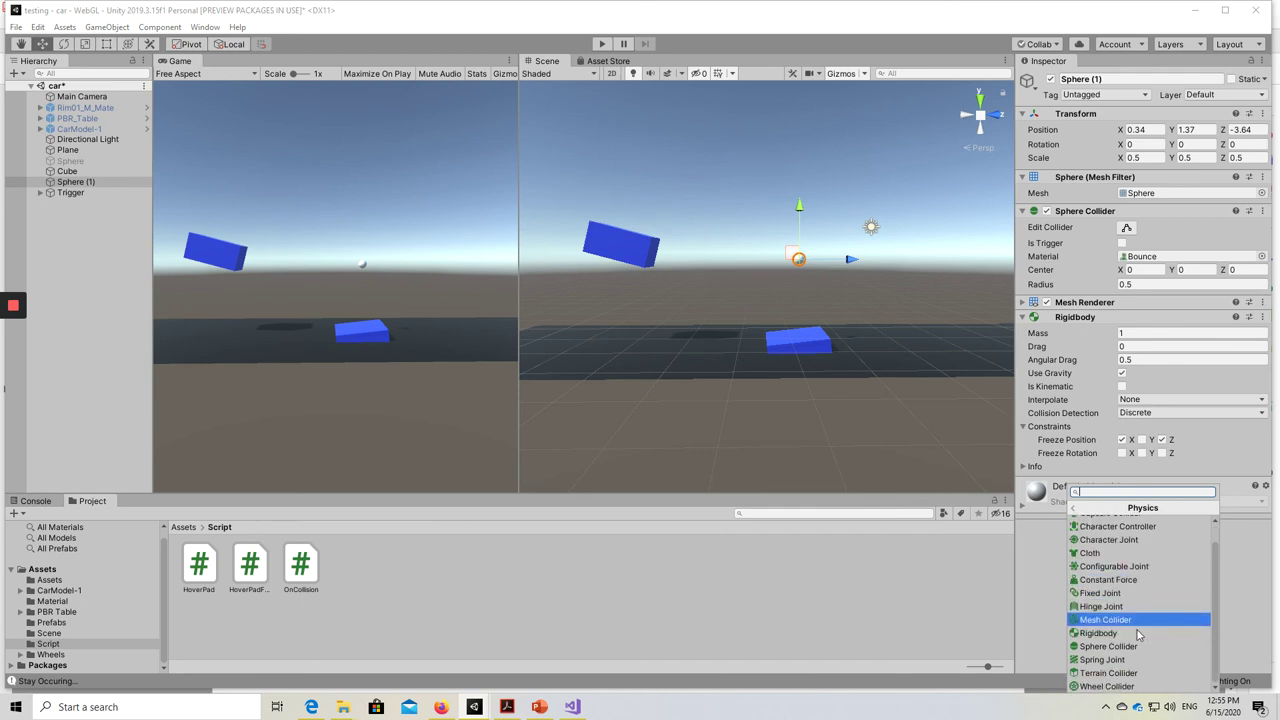
pyautogui.scroll(-1, 1090, 670)
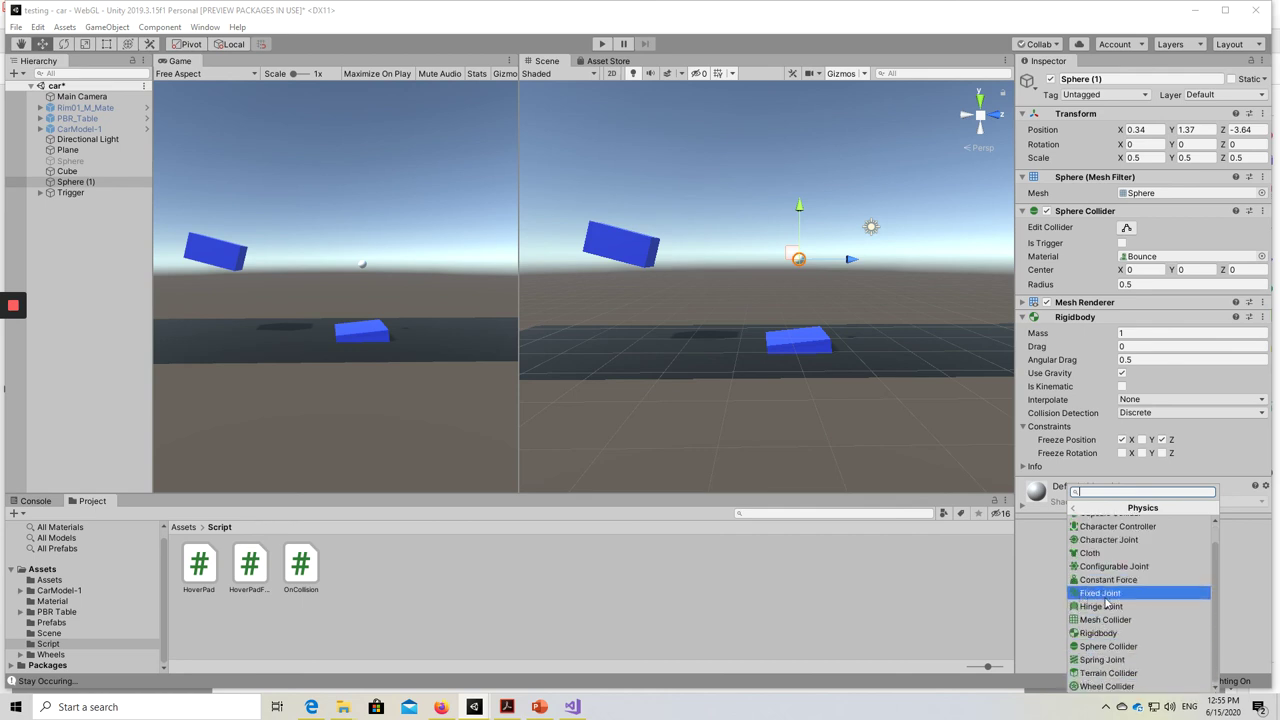